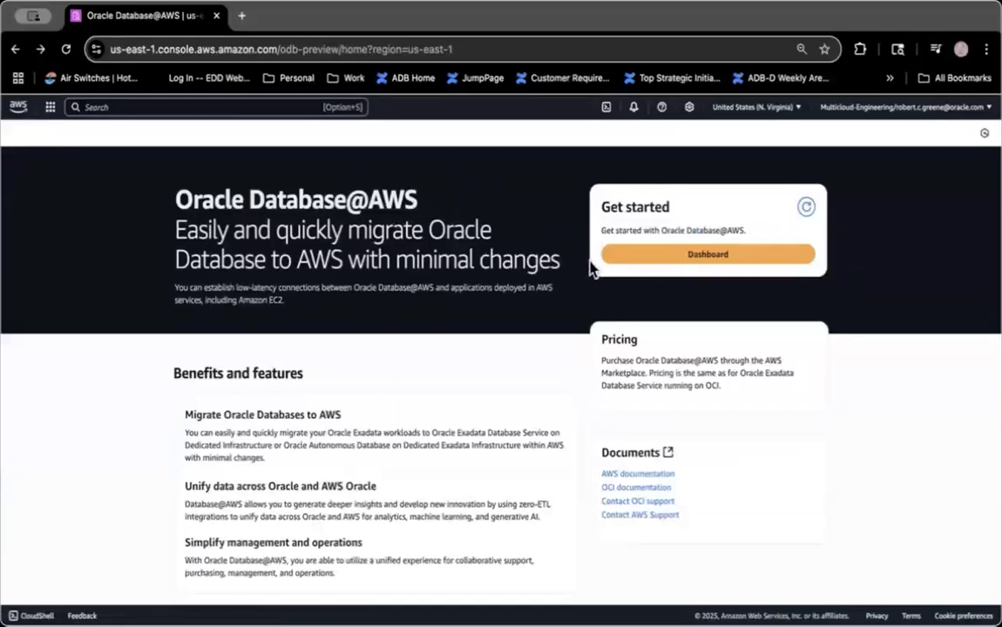
- Open the Oracle Database@AWS dashboard and expand its Get started section
click(743, 255)
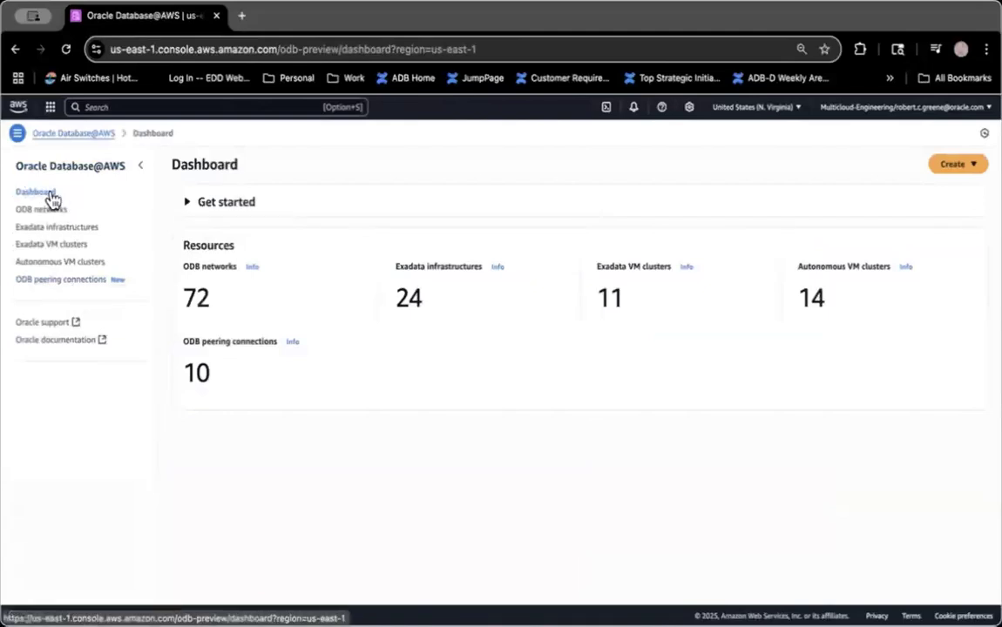
click(189, 203)
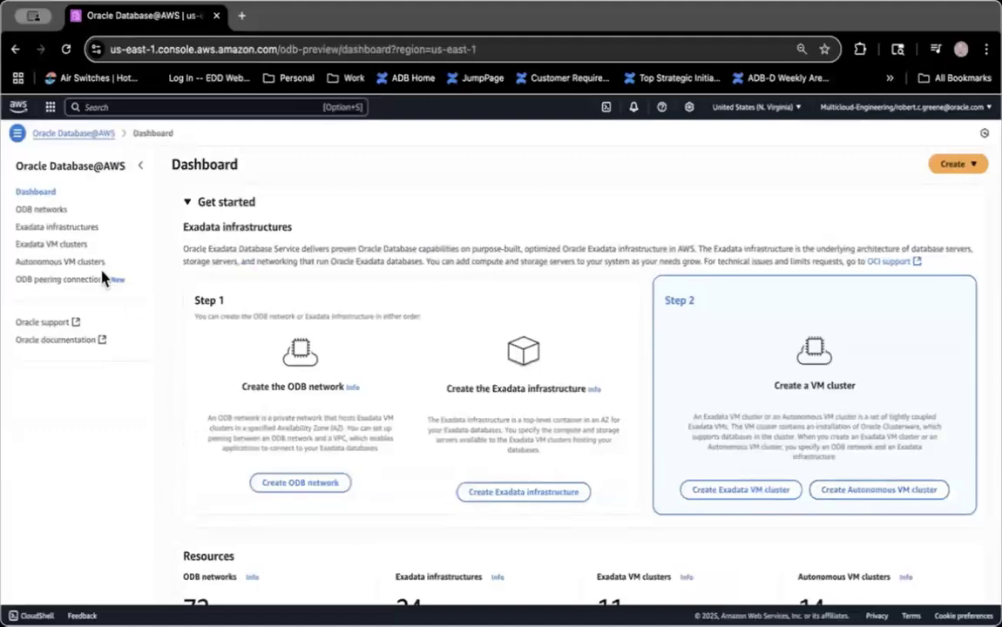
- Start a new ODB network named demo-network in Availability Zone us-east-1c
click(26, 211)
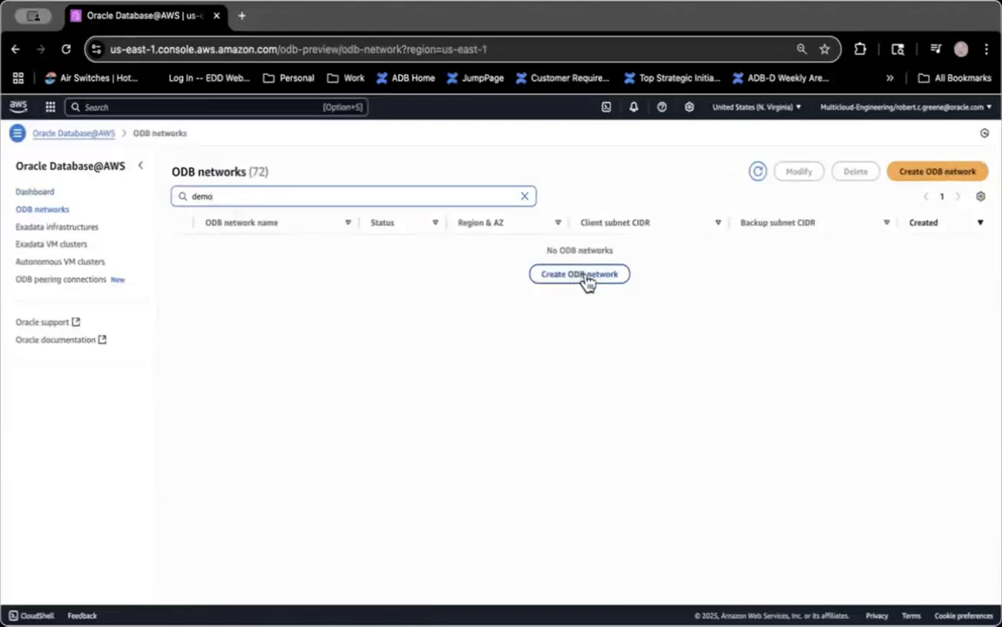
click(935, 175)
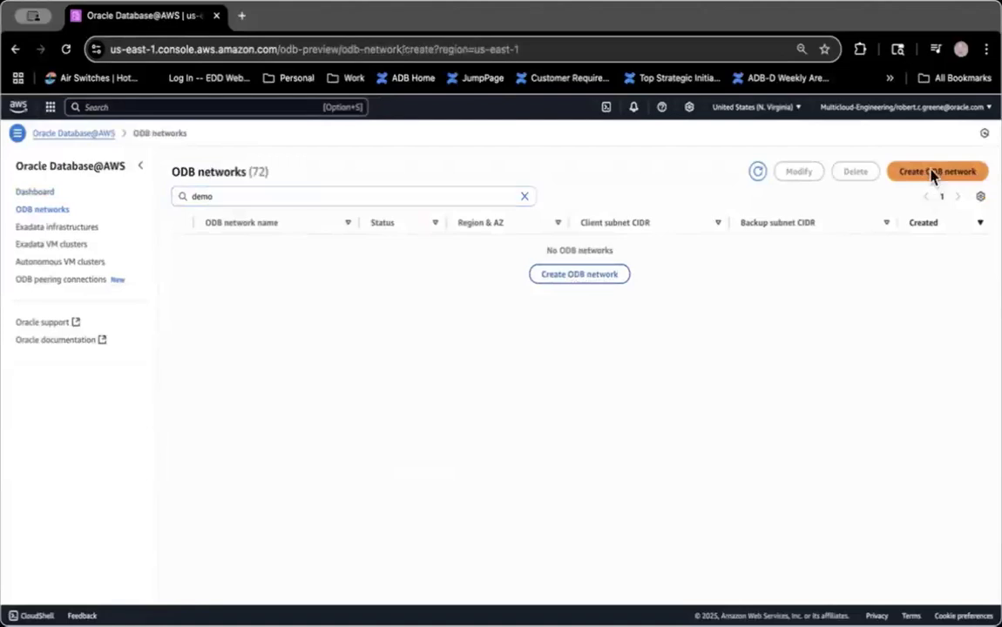
click(342, 222)
text(demo)
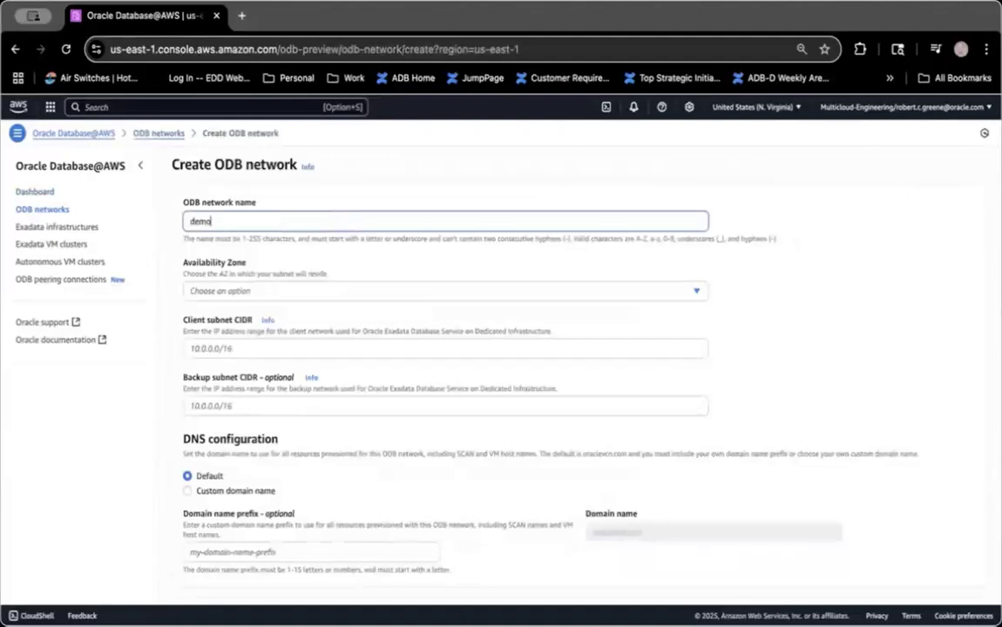
text(-network)
click(230, 291)
click(218, 321)
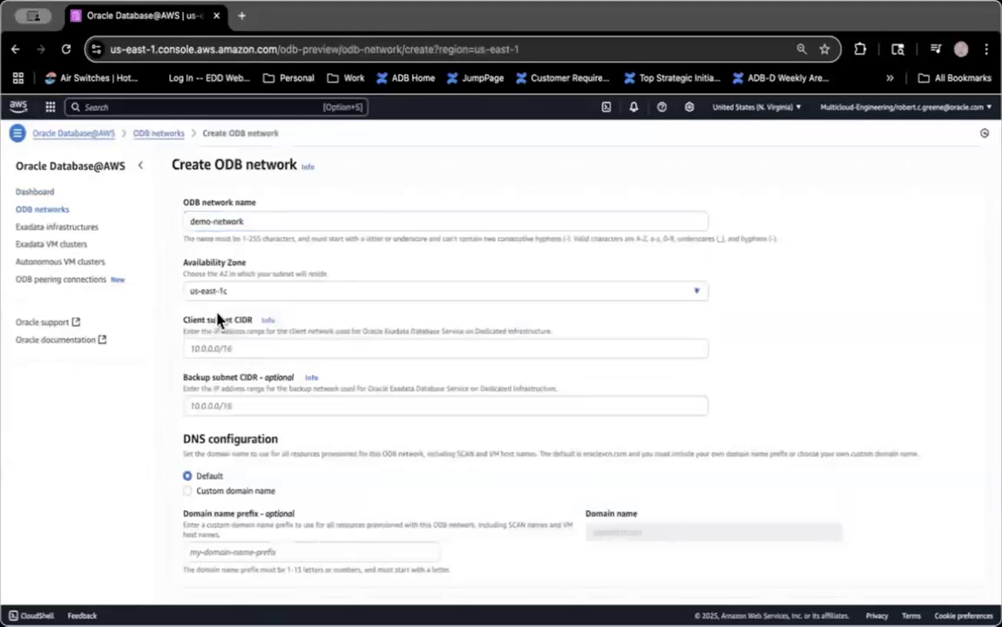
- Set the network's client subnet CIDR to 10.2.0.0/24 and the backup subnet CIDR to 10.3.0.0/24
click(235, 350)
text(10.2.0.0)
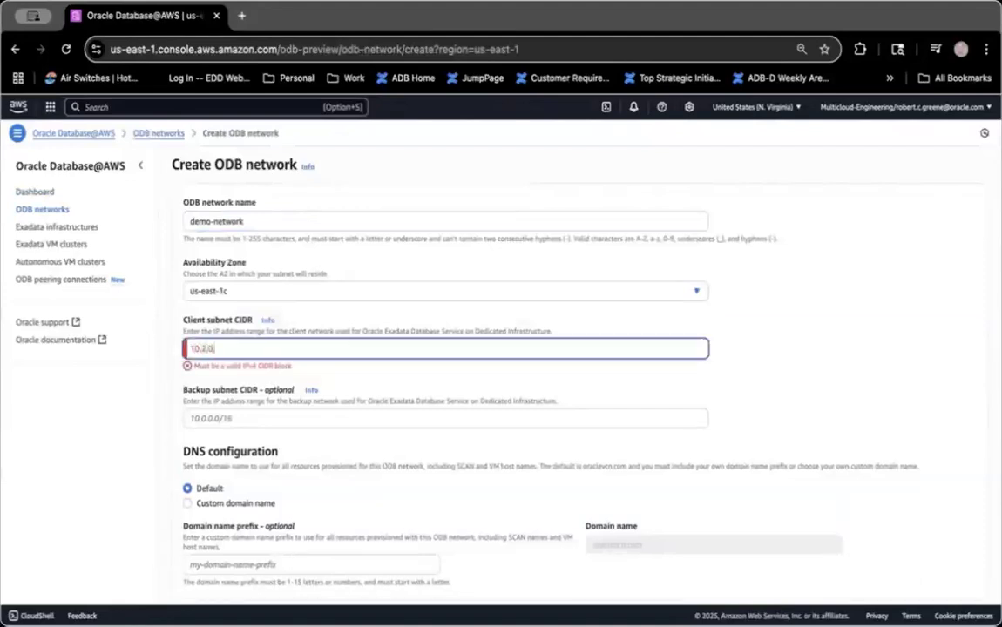
text(/24)
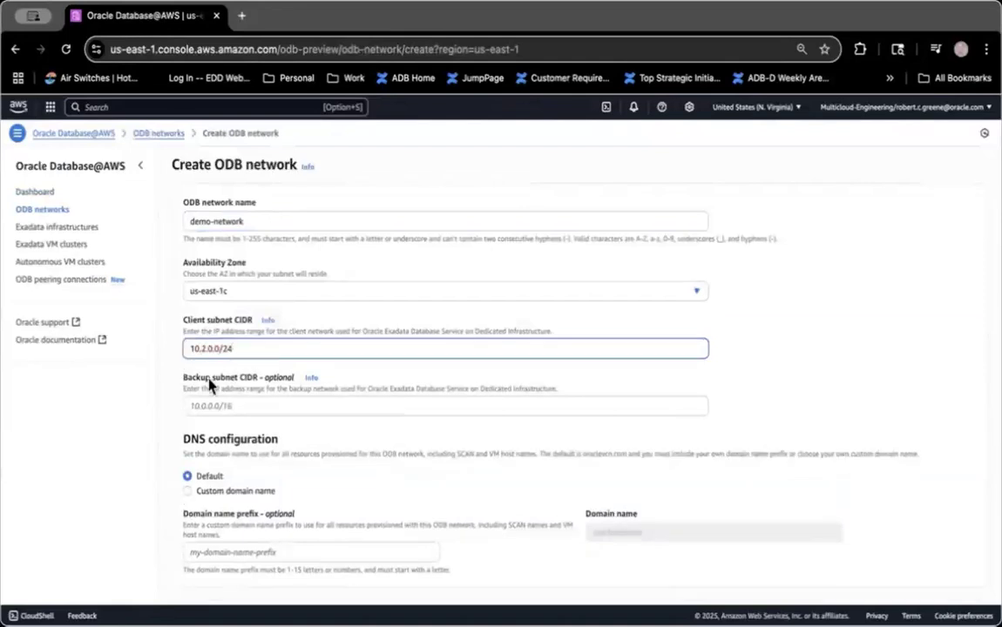
click(199, 405)
text(10.3.0.0)
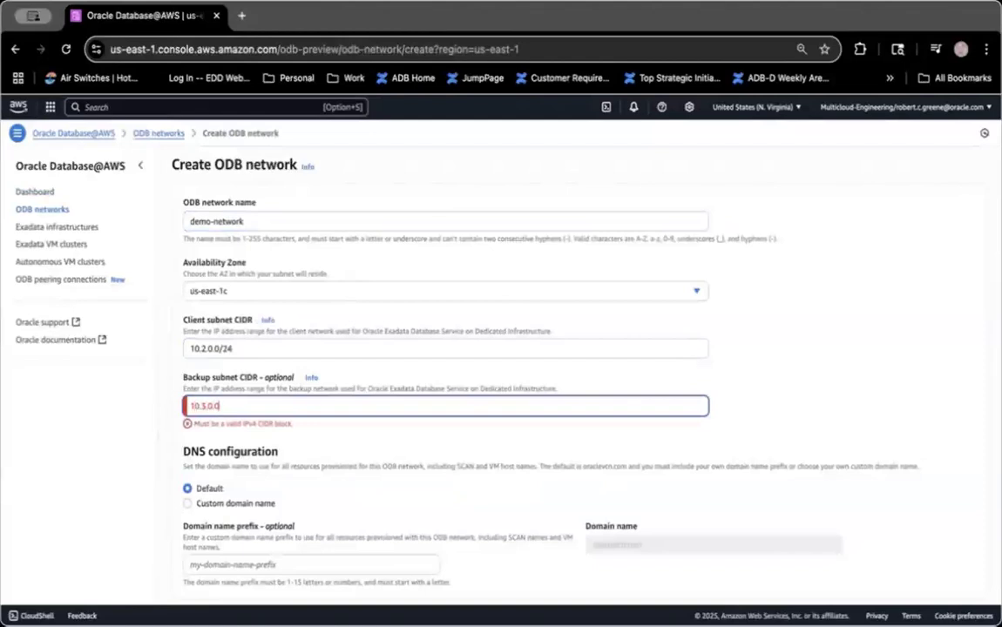
text(/24)
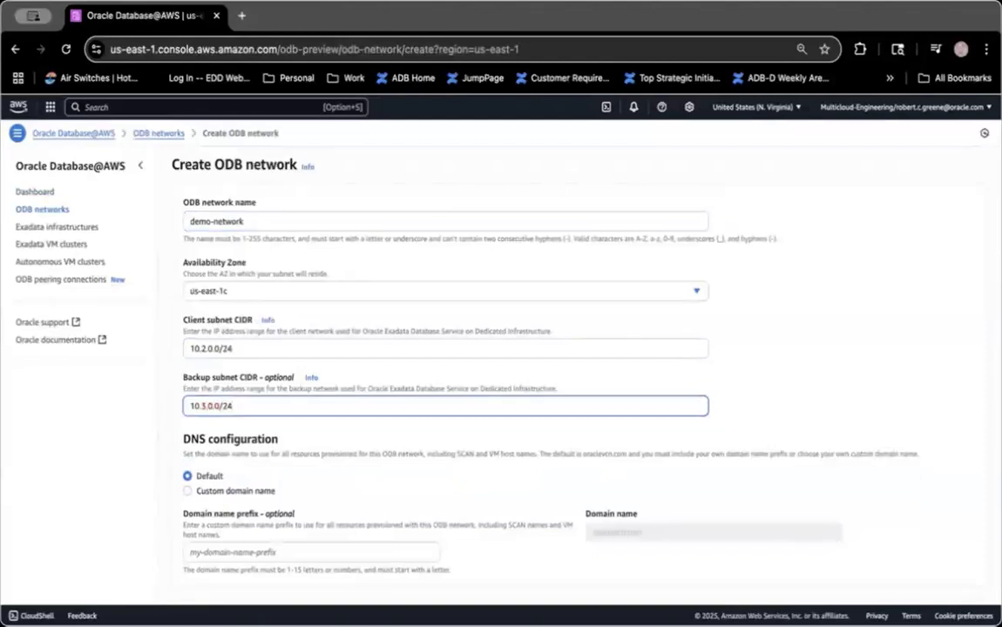
- Create the ODB network with the default DNS configuration and without service integrations or tags
scroll(242, 478, down, 1)
scroll(241, 474, down, 3)
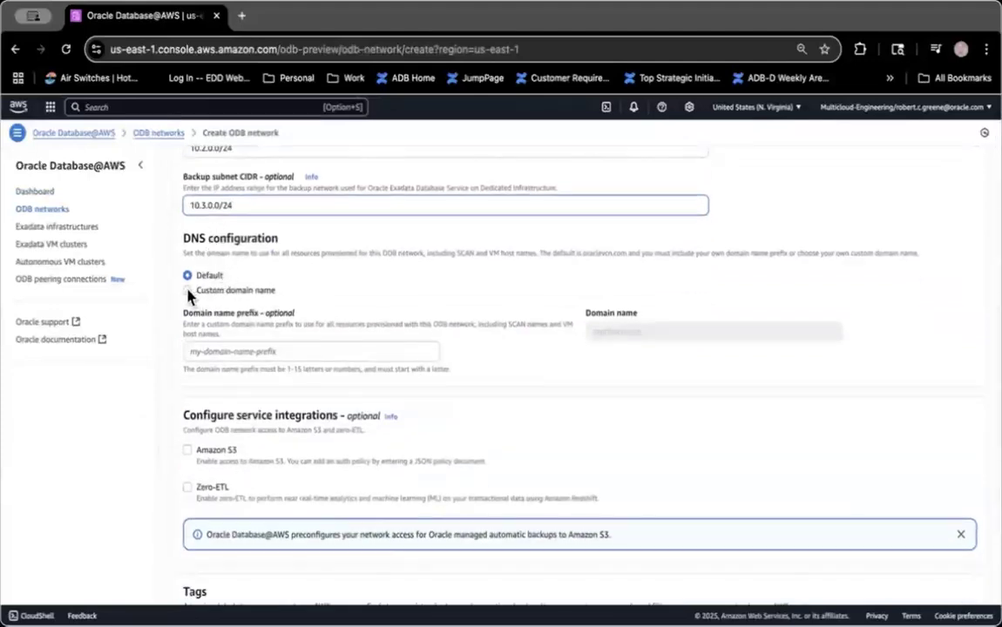
scroll(271, 327, down, 2)
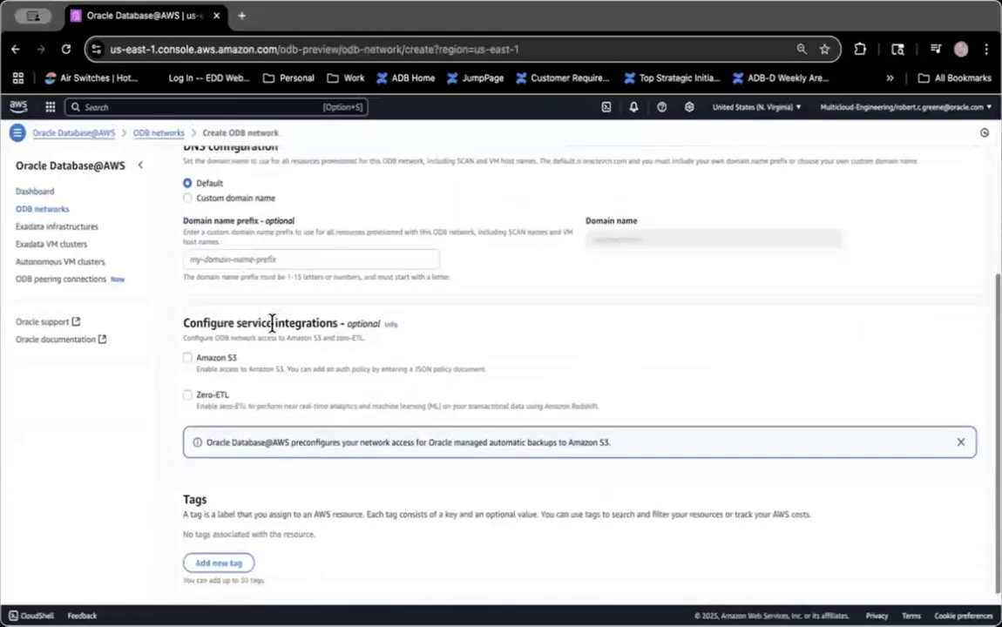
scroll(273, 323, down, 1)
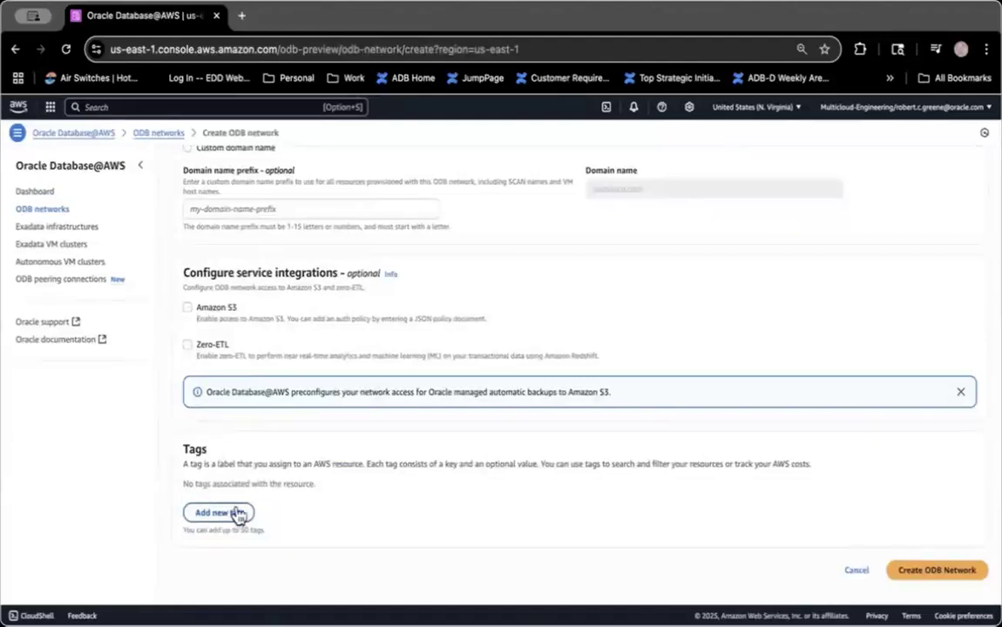
scroll(752, 424, up, 1)
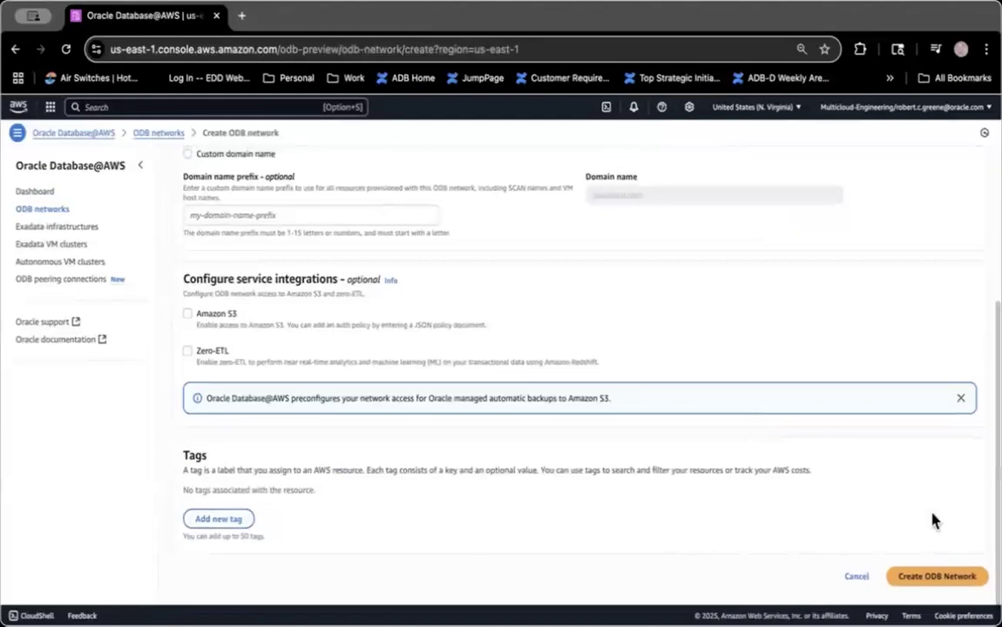
click(938, 586)
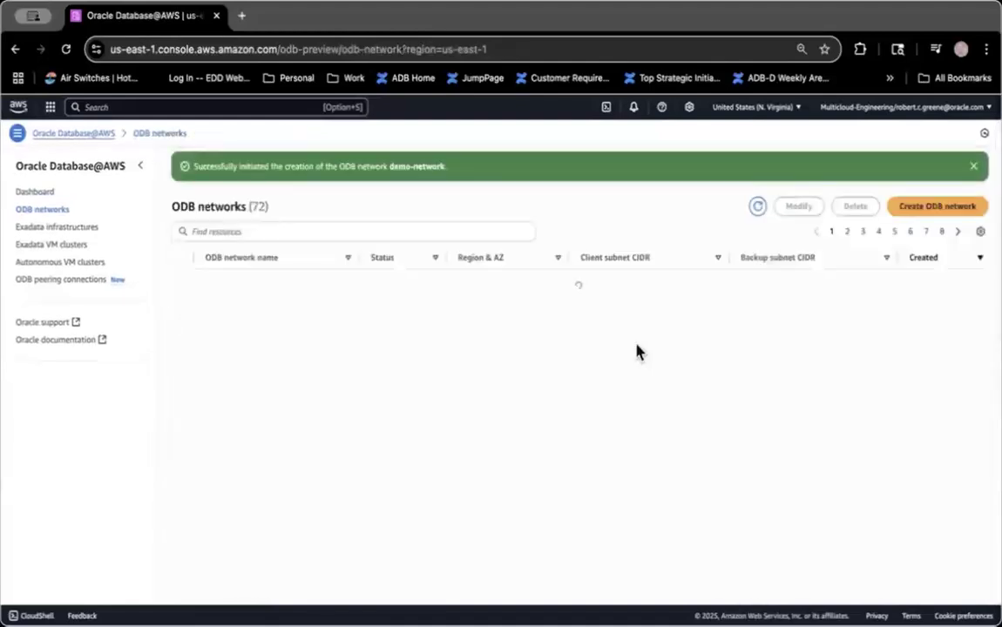
- Search the Exadata infrastructures list for demo-infra
text(demo)
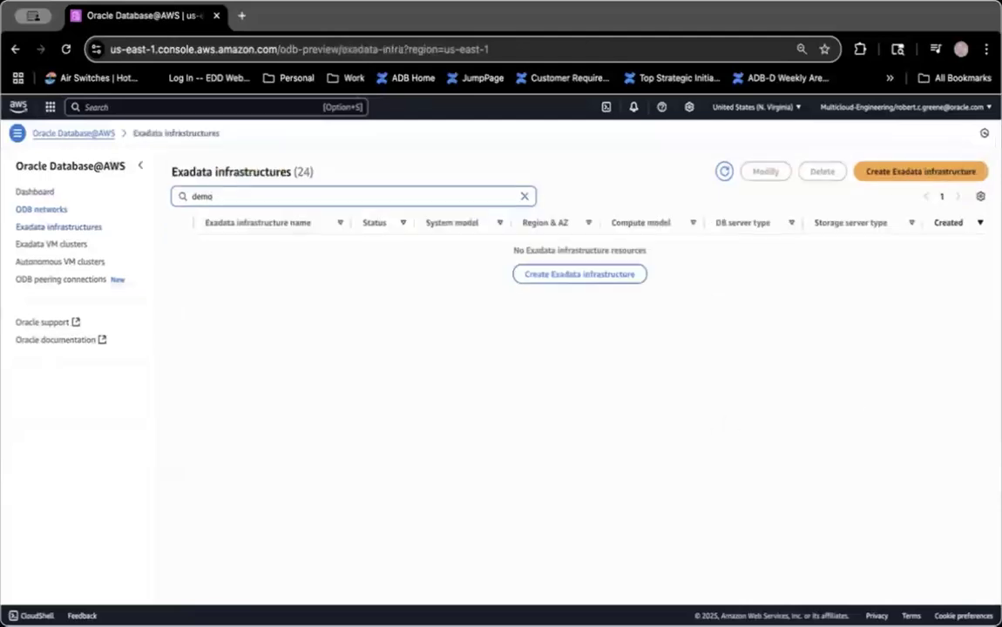
text(infra)
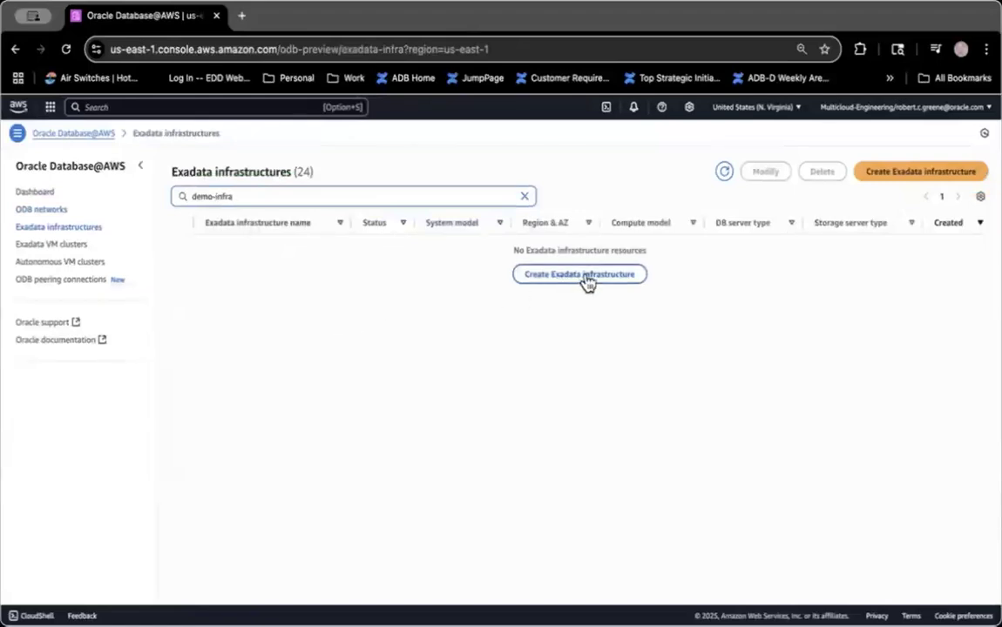
- Start a new Exadata infrastructure named demo-infra-name in Availability Zone us-east-1c and proceed to the infrastructure configuration
click(945, 172)
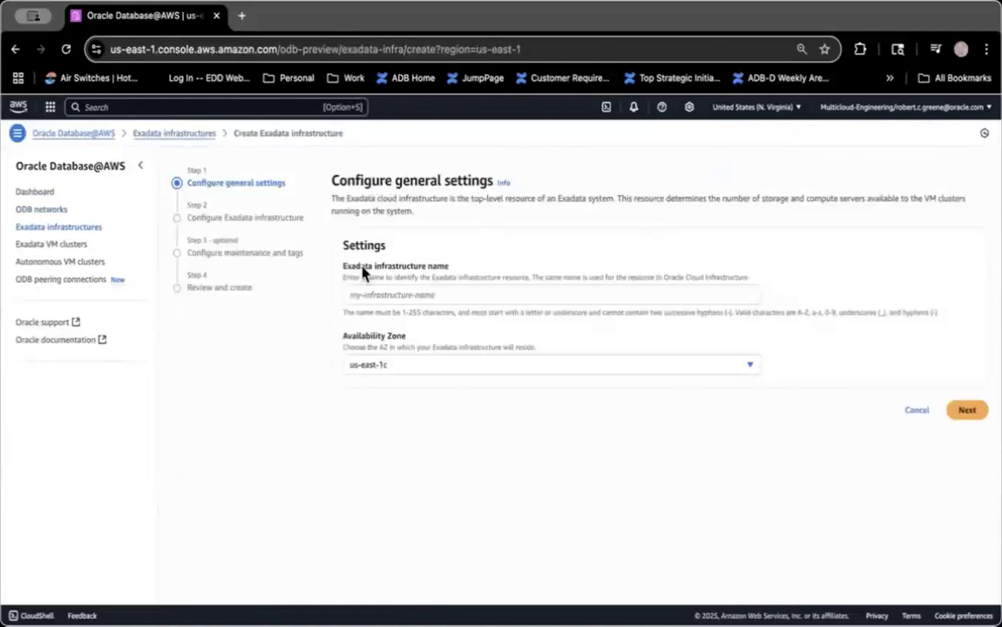
click(416, 295)
text(demo-inf)
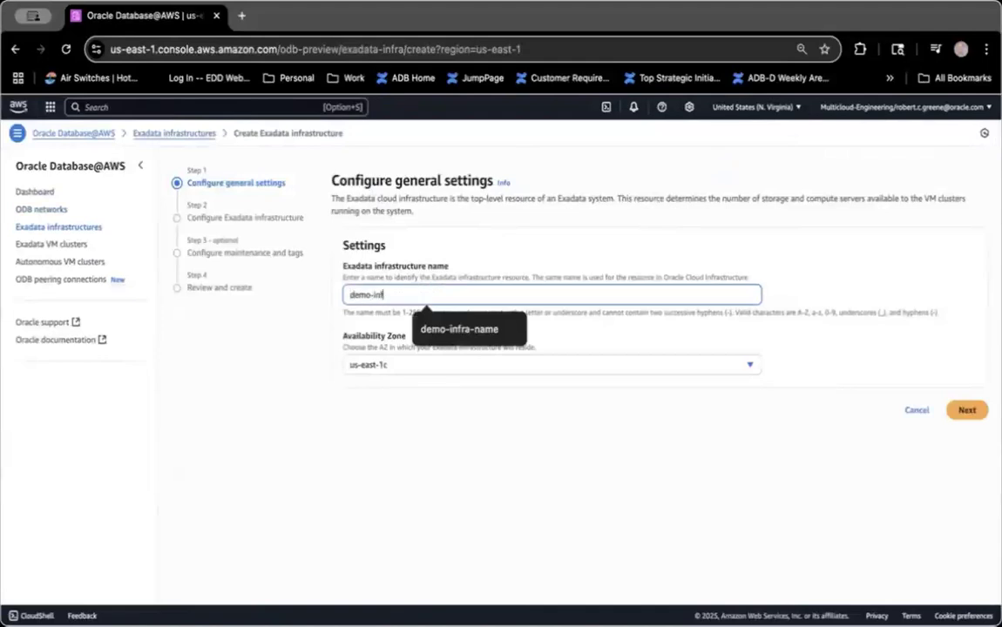
text(ra-name)
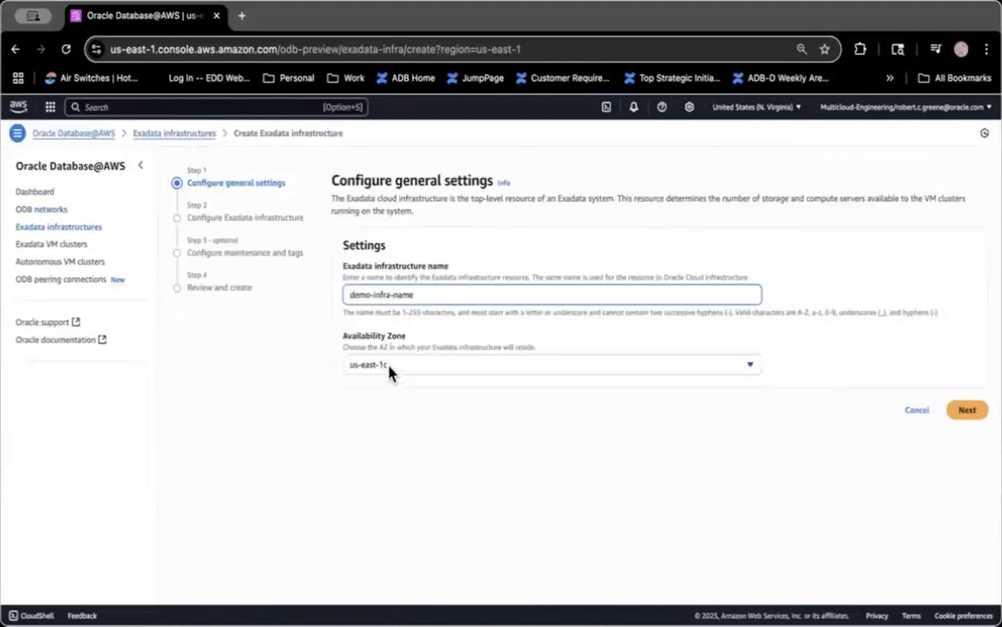
click(359, 366)
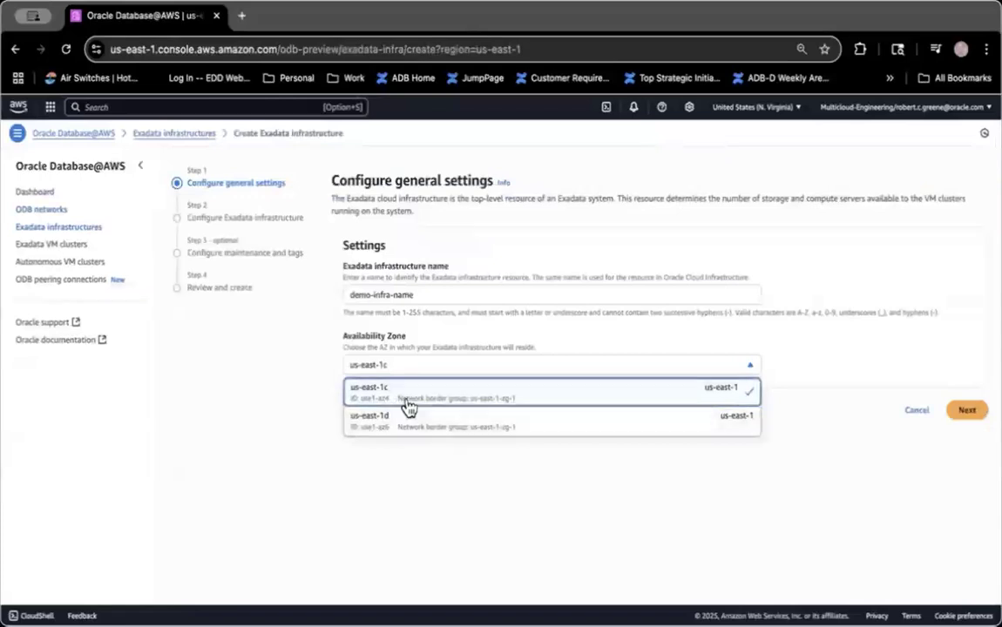
click(410, 399)
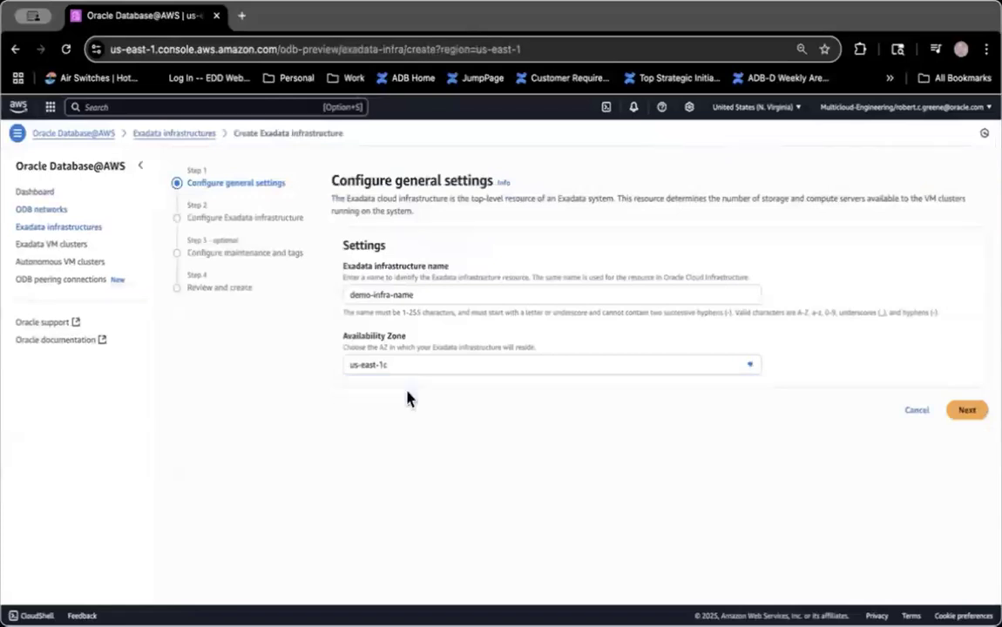
click(967, 414)
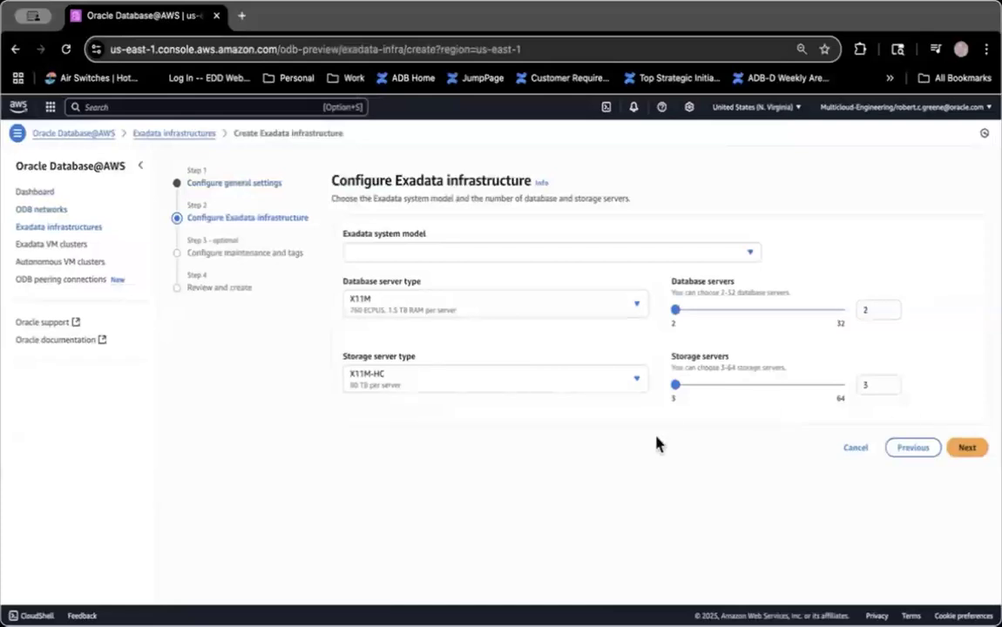
- Choose the Exadata.X11M system model with X11M as database server type and 2 database servers
click(481, 254)
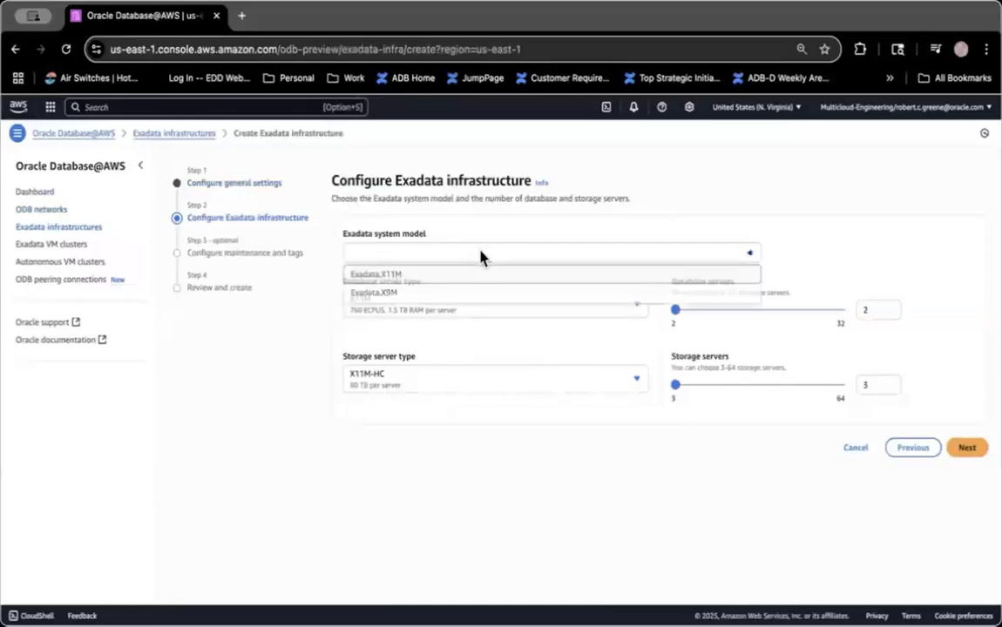
click(417, 277)
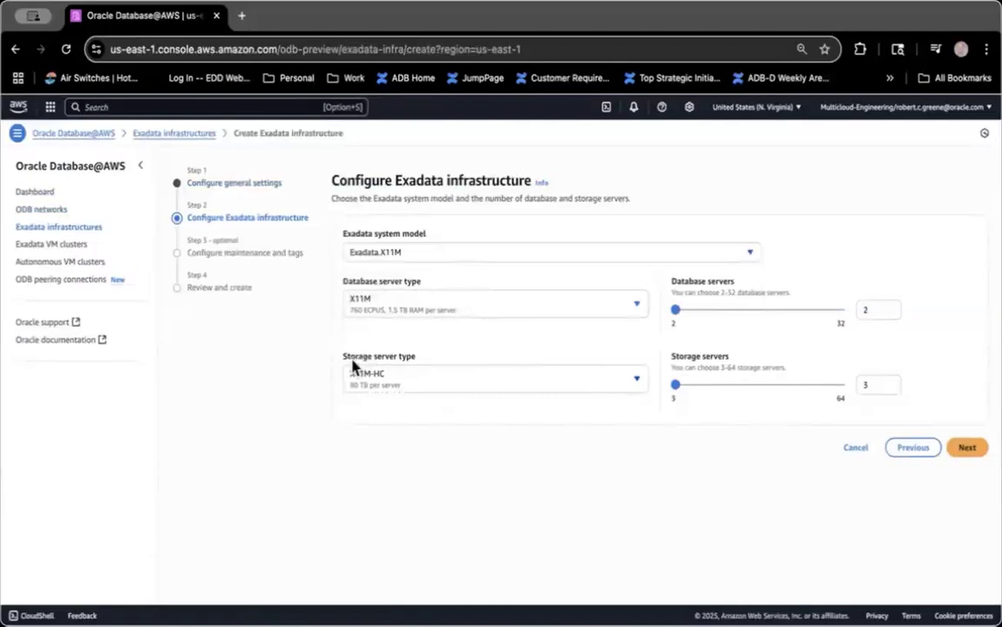
click(584, 311)
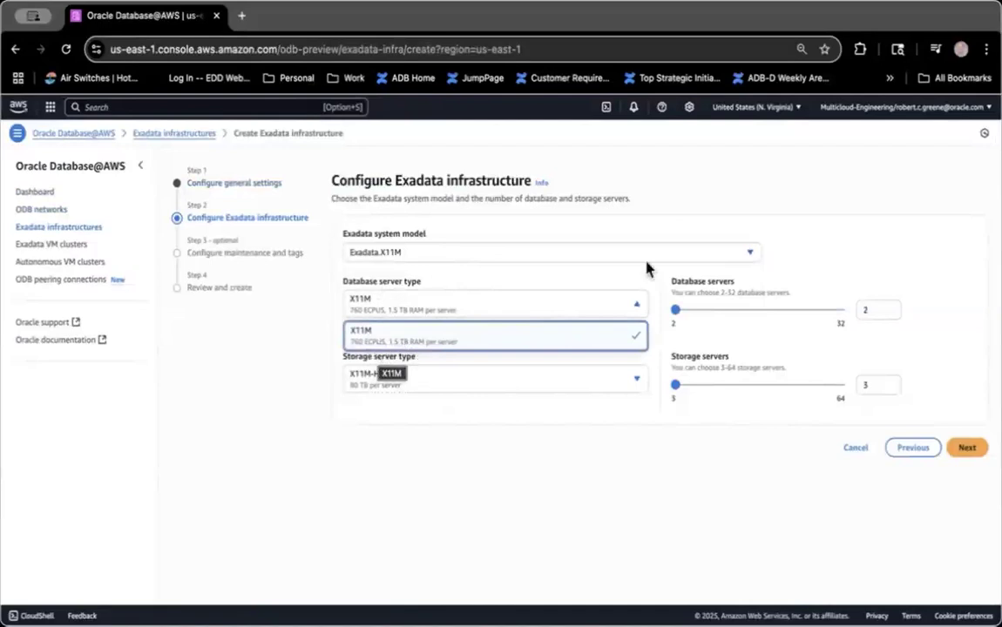
click(677, 317)
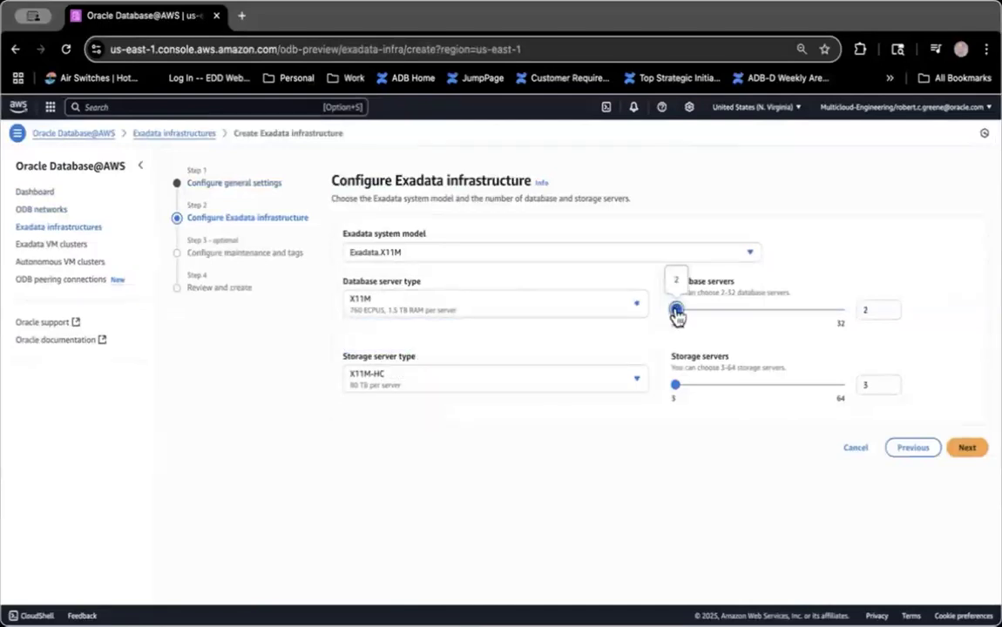
mouse_move(677, 317)
mouse_down()
mouse_move(741, 308)
mouse_move(674, 316)
mouse_up()
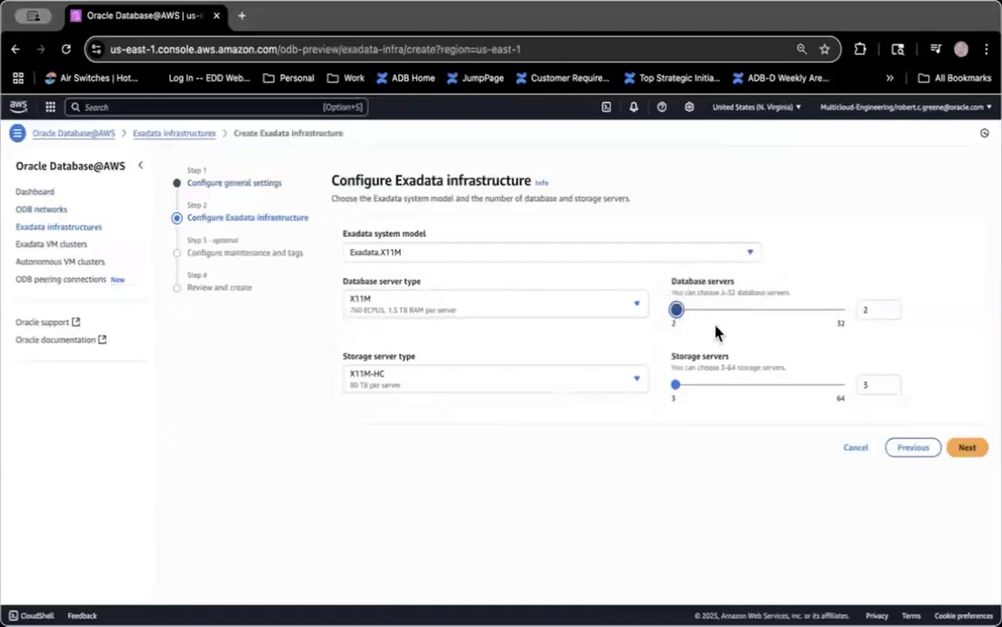
- Use the X11M-HC storage server type with 3 storage servers and proceed to the maintenance settings
click(548, 377)
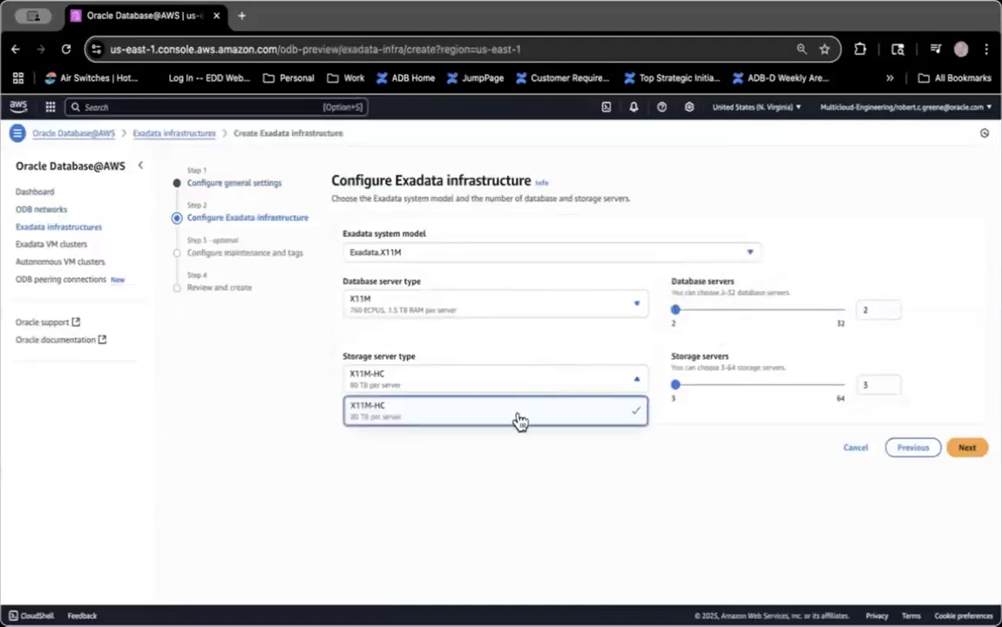
click(440, 411)
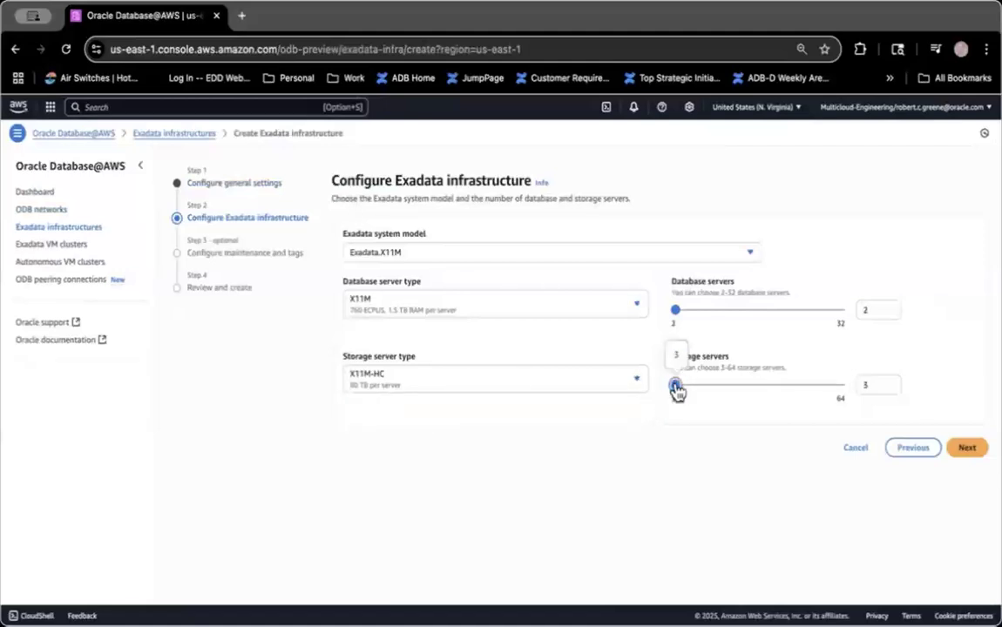
mouse_move(675, 384)
mouse_down()
mouse_move(720, 388)
mouse_move(677, 384)
mouse_up()
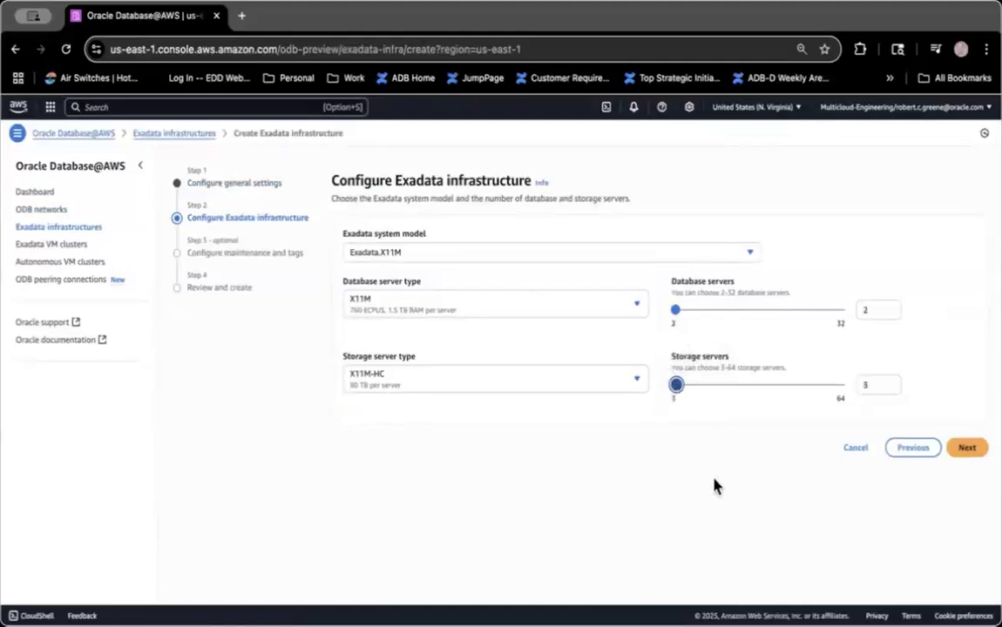
click(968, 448)
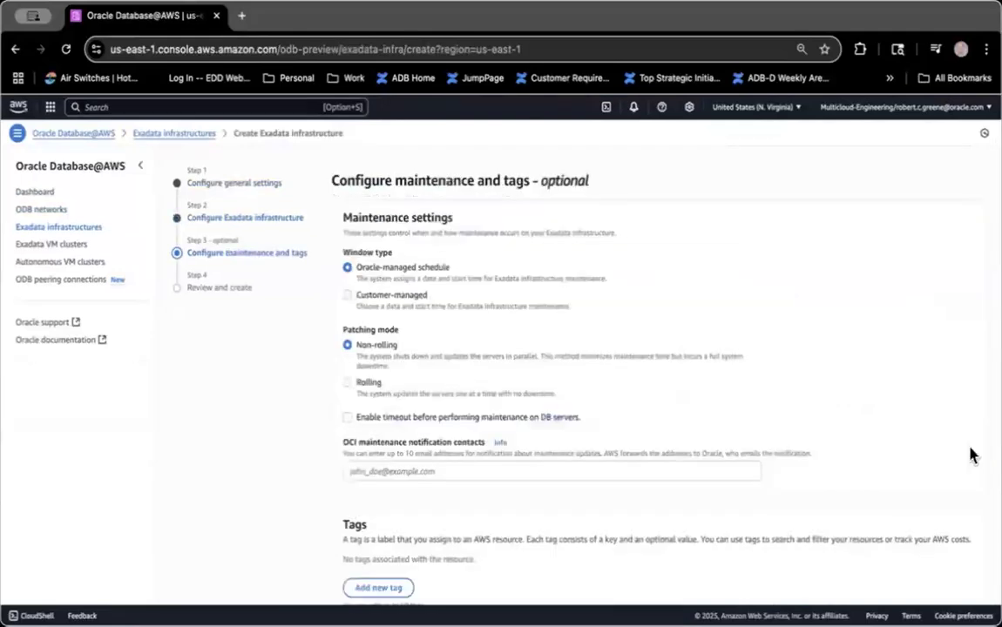
- Switch the maintenance window to Customer-managed with February, May, August and November as maintenance months
scroll(649, 374, down, 1)
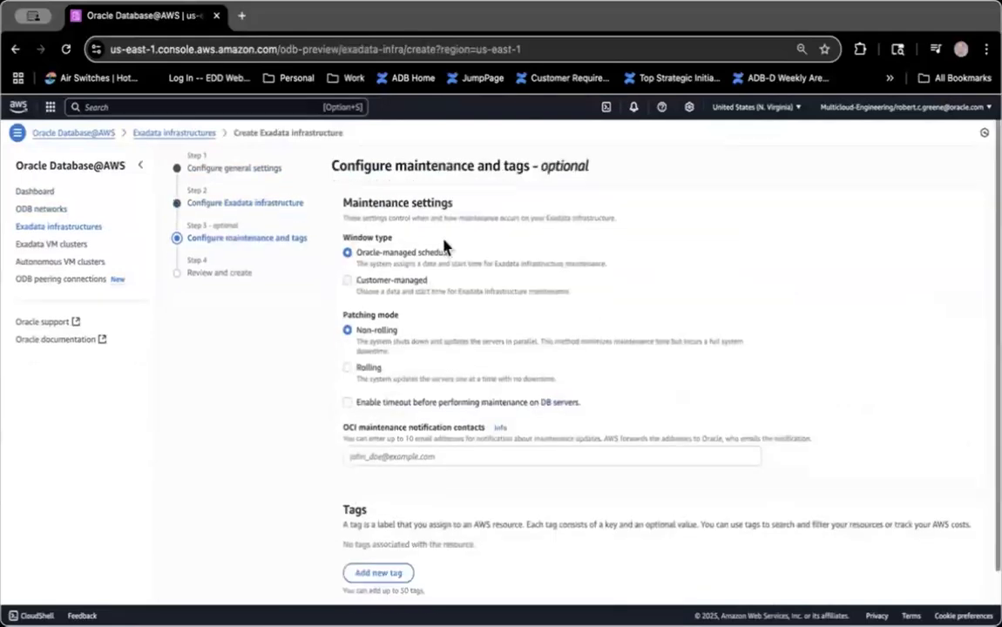
click(350, 282)
scroll(516, 296, down, 3)
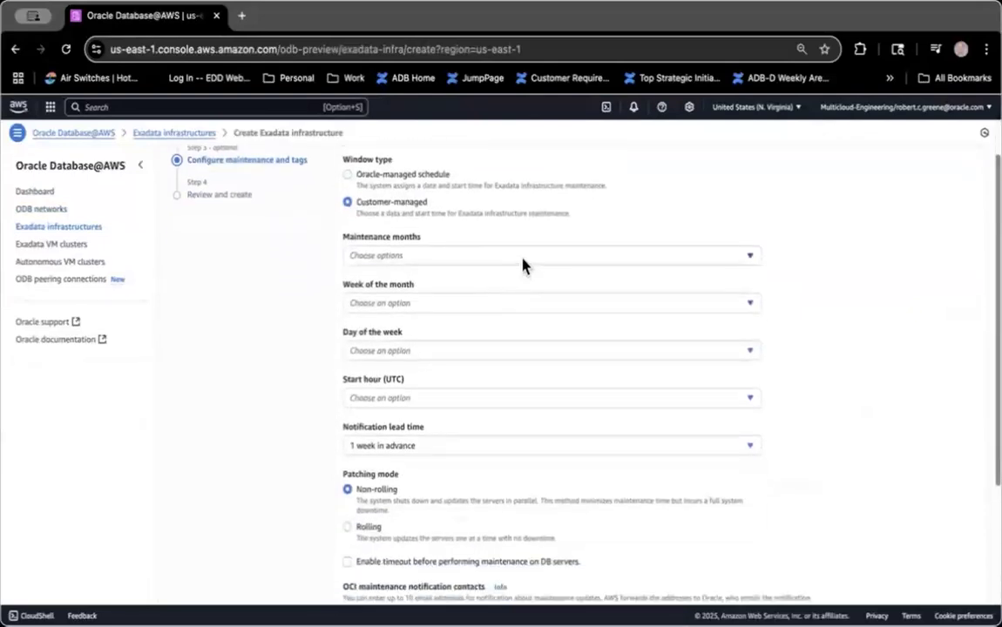
click(525, 258)
click(367, 301)
click(367, 380)
click(367, 458)
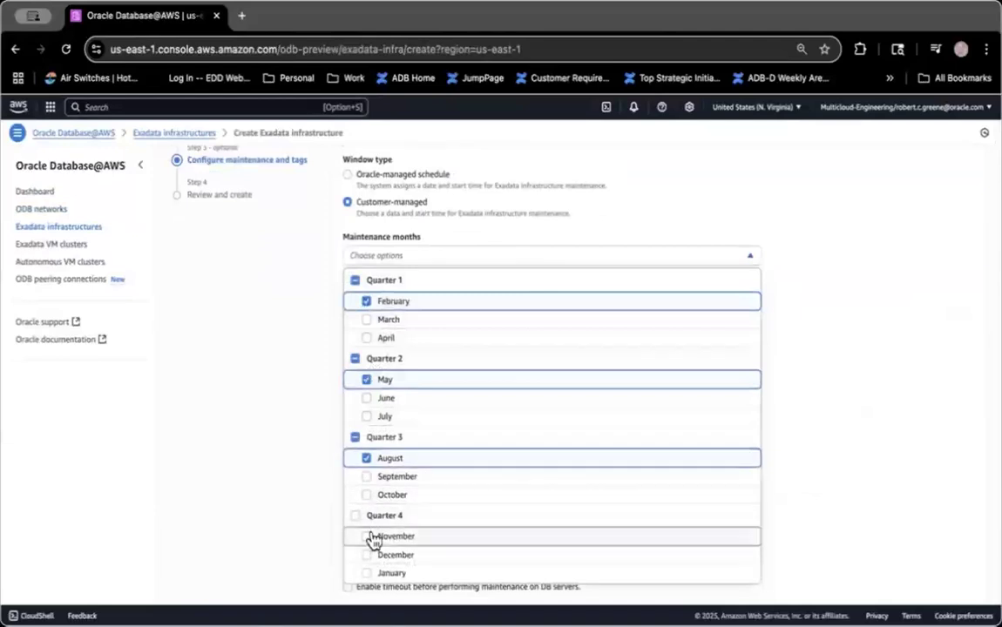
click(370, 537)
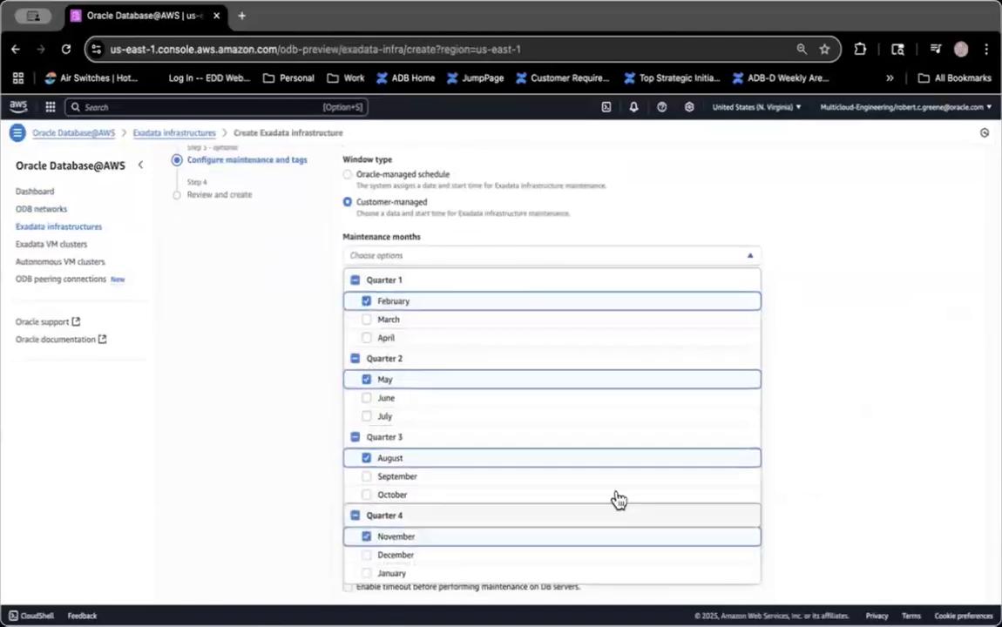
click(815, 446)
- Schedule the maintenance for Week 1 of the month on Saturday
click(506, 328)
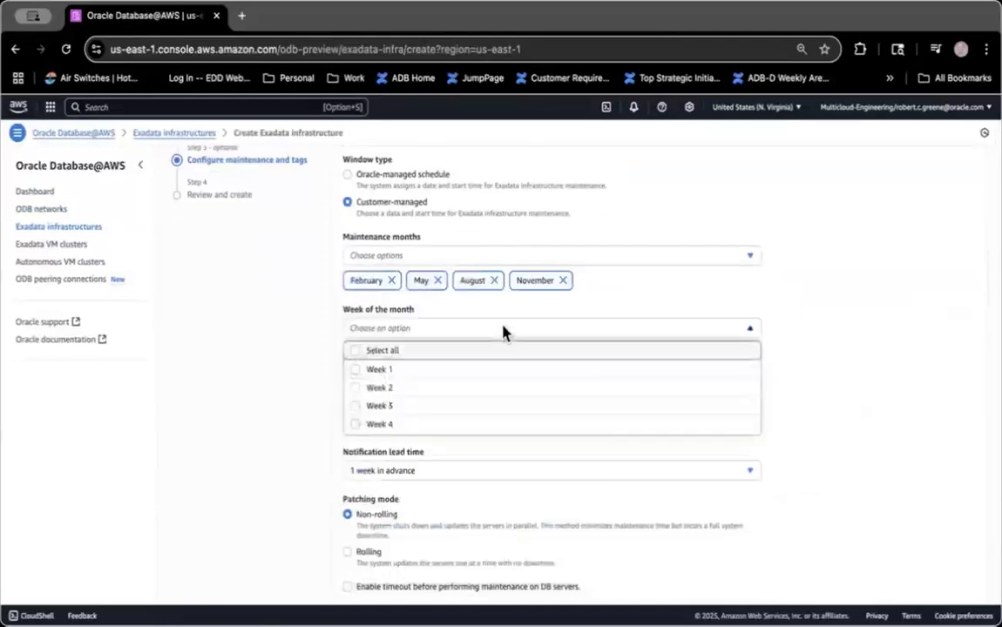
click(368, 370)
click(844, 384)
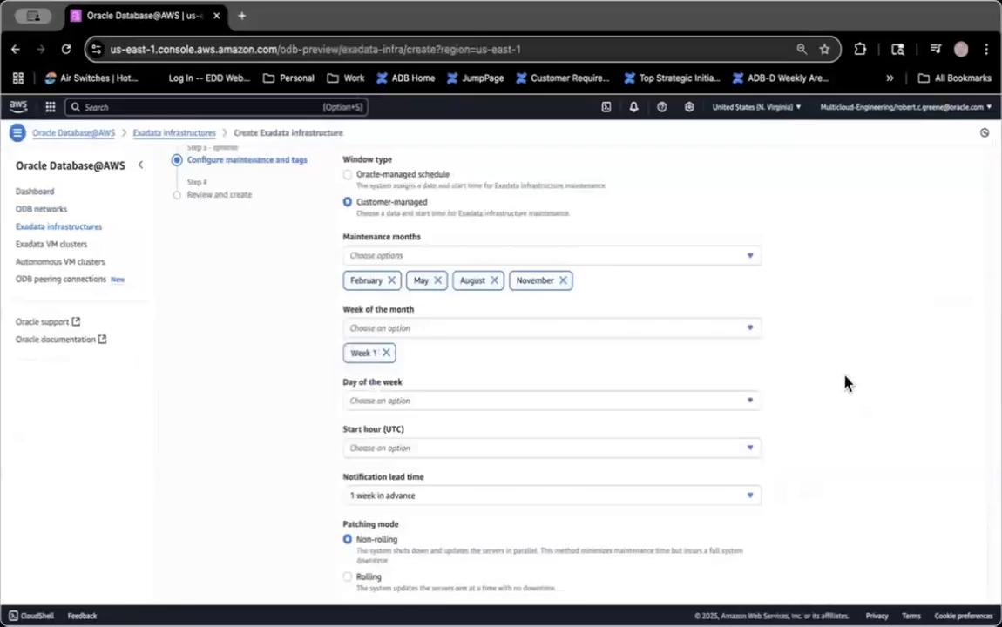
click(425, 401)
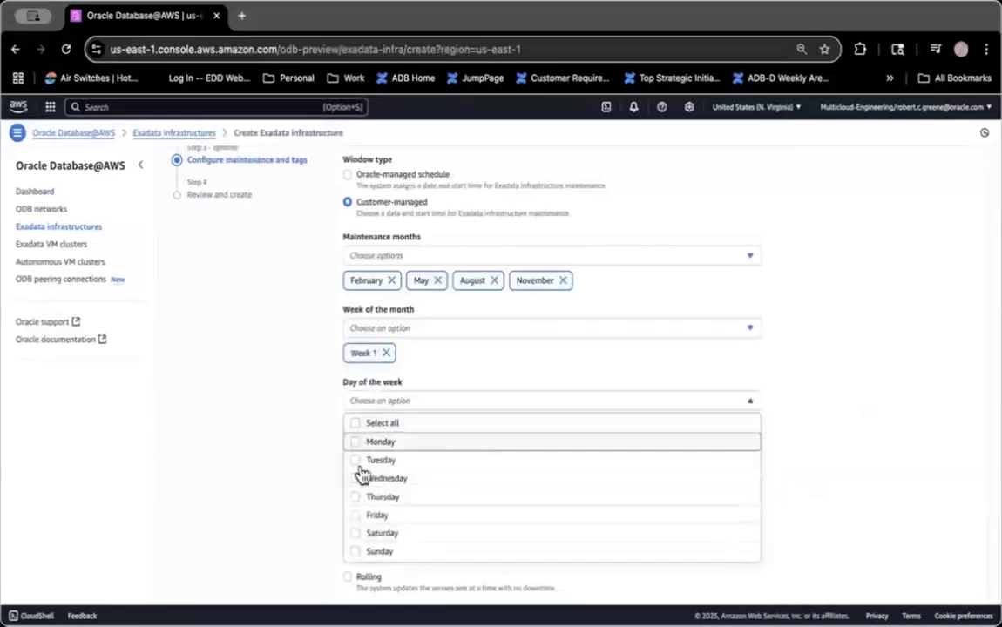
click(355, 533)
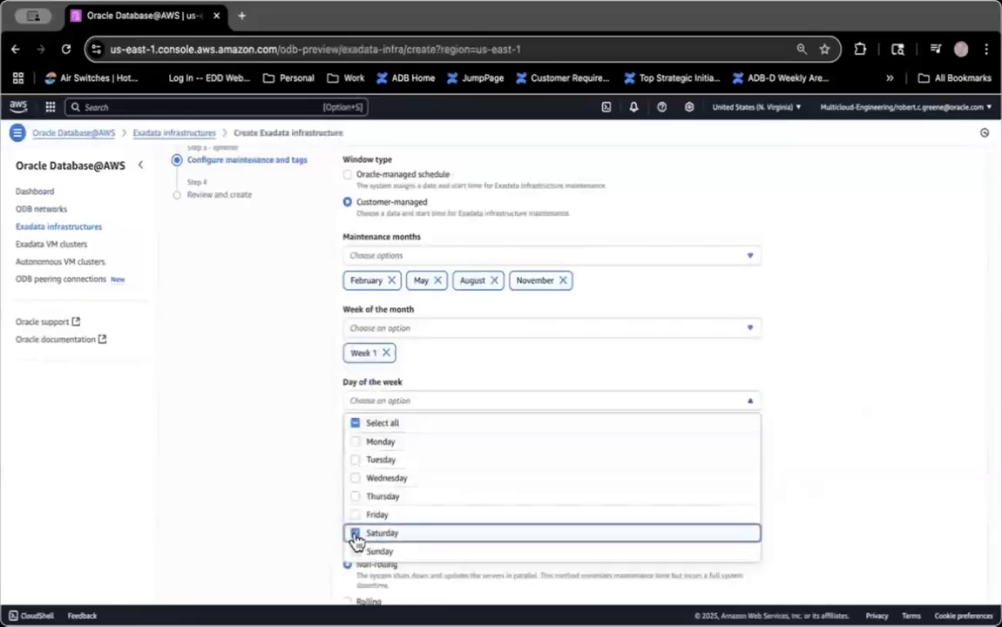
click(297, 517)
- Set the maintenance start hour to 0:00 - 3:59 UTC and keep the notification lead time at 1 week in advance
click(399, 473)
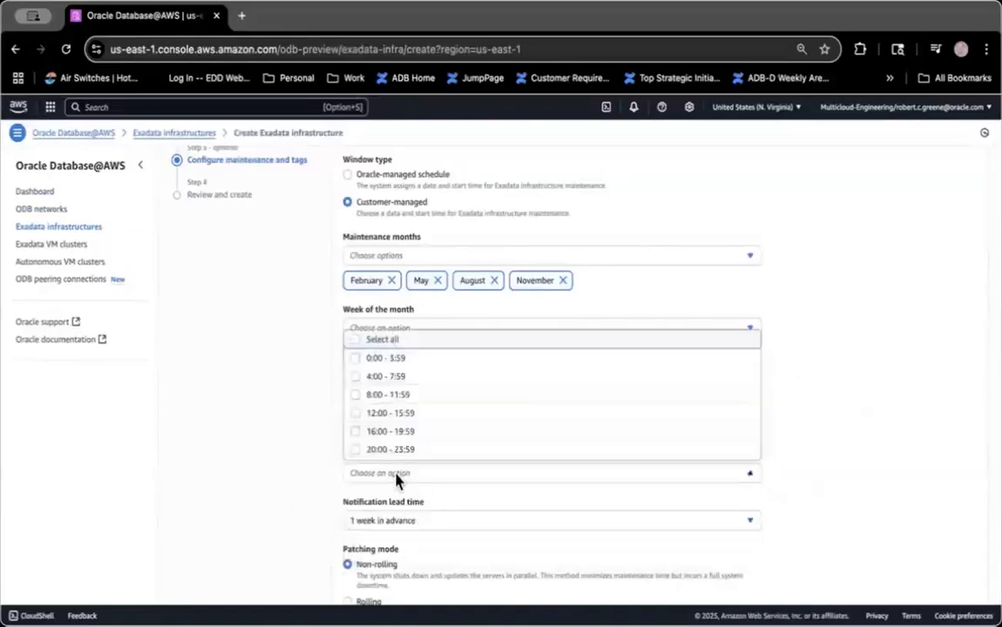
click(389, 360)
scroll(469, 501, down, 5)
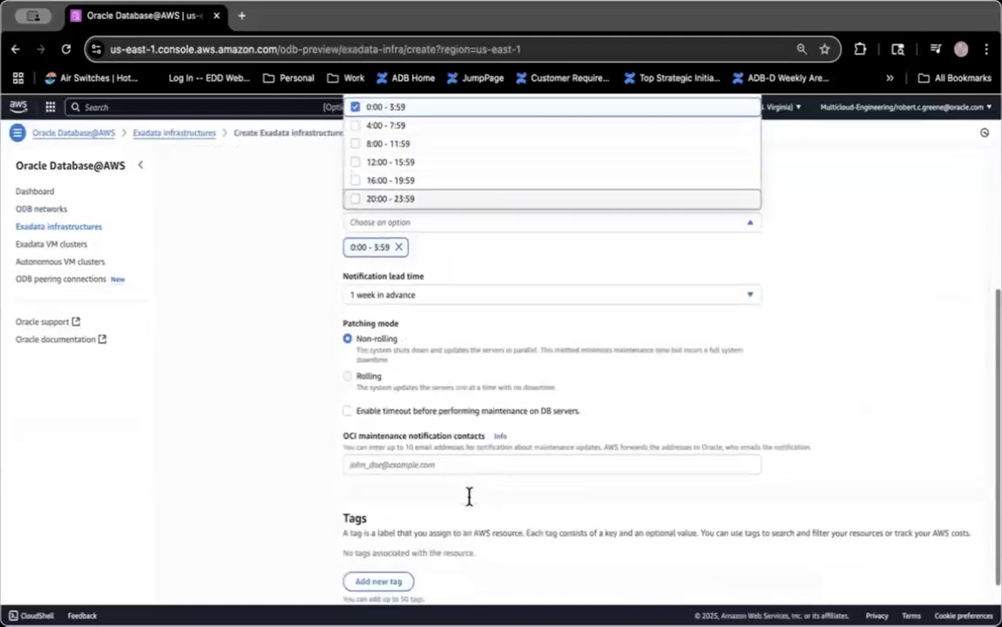
click(432, 294)
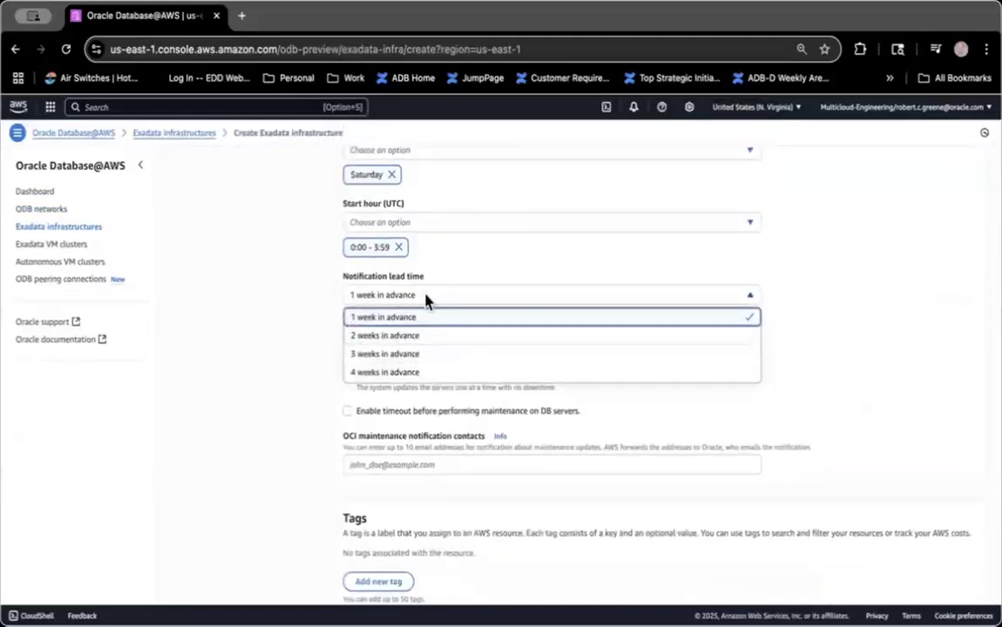
click(427, 298)
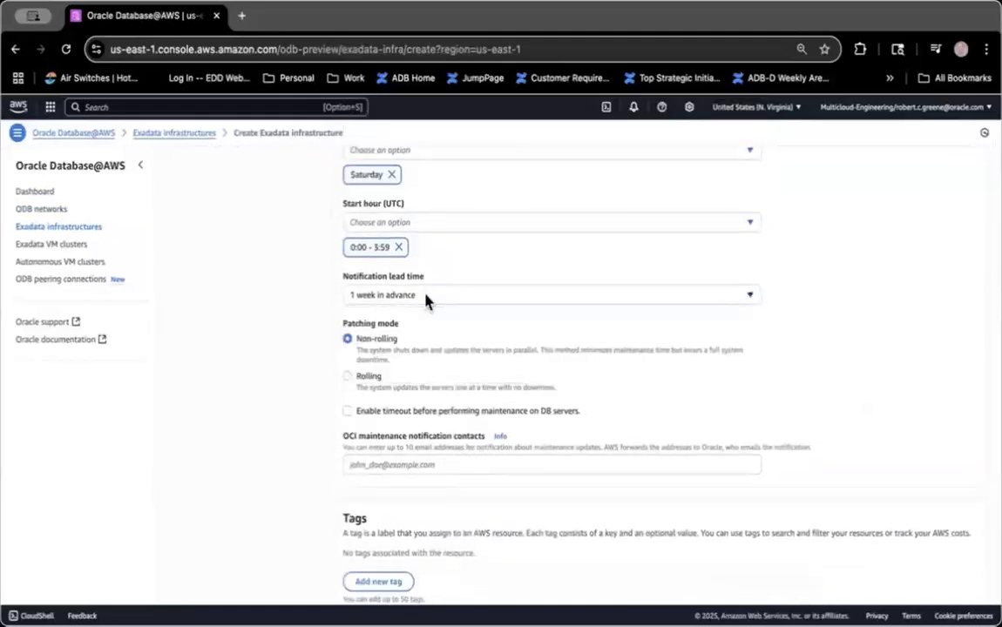
- Set the patching mode to Rolling, then review the configuration and create the Exadata infrastructure
click(349, 378)
scroll(463, 410, down, 1)
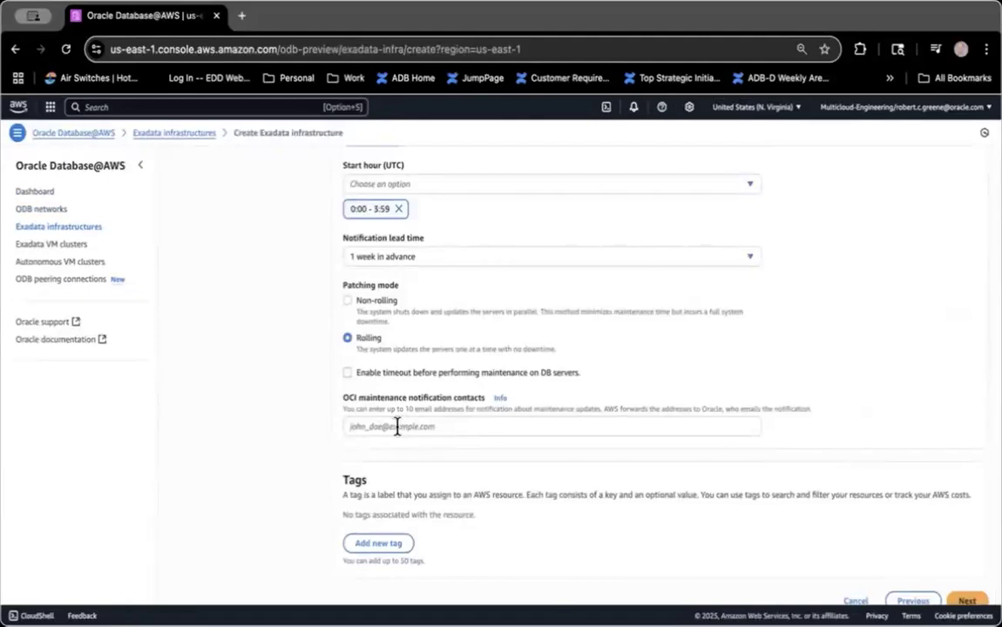
scroll(409, 492, down, 1)
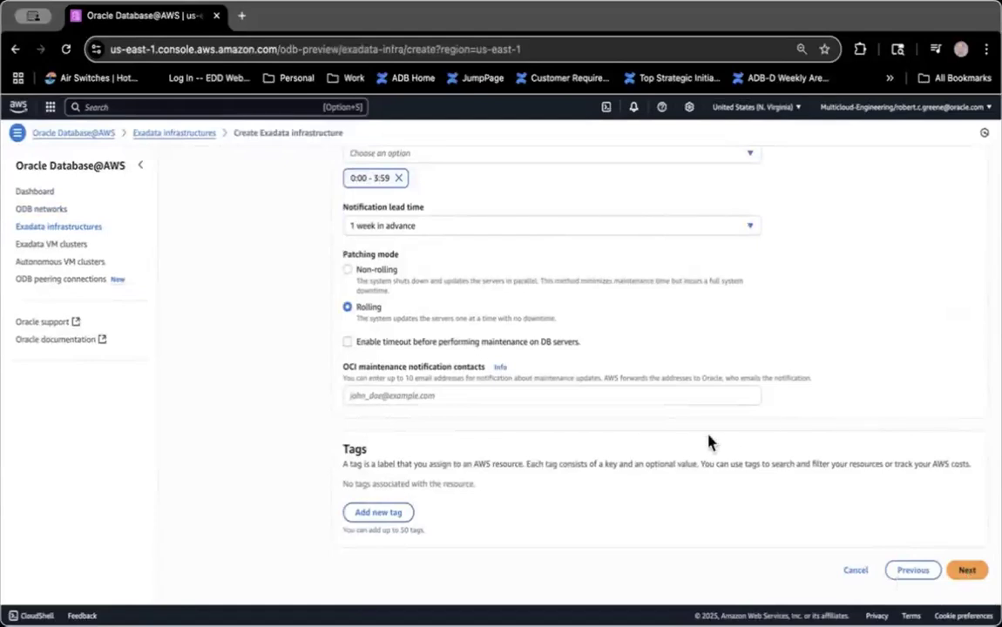
click(972, 574)
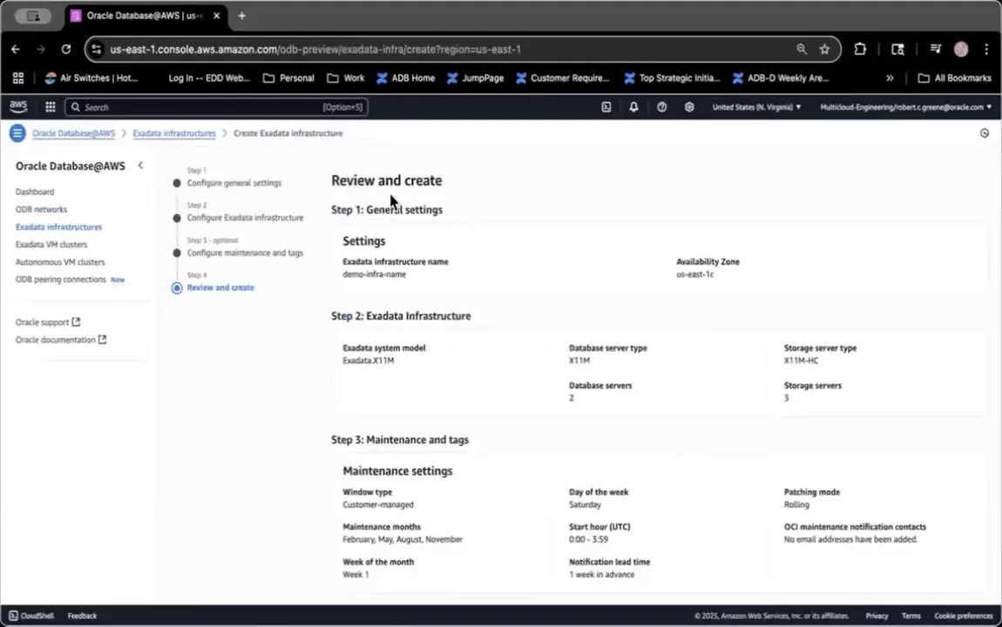
scroll(577, 340, down, 3)
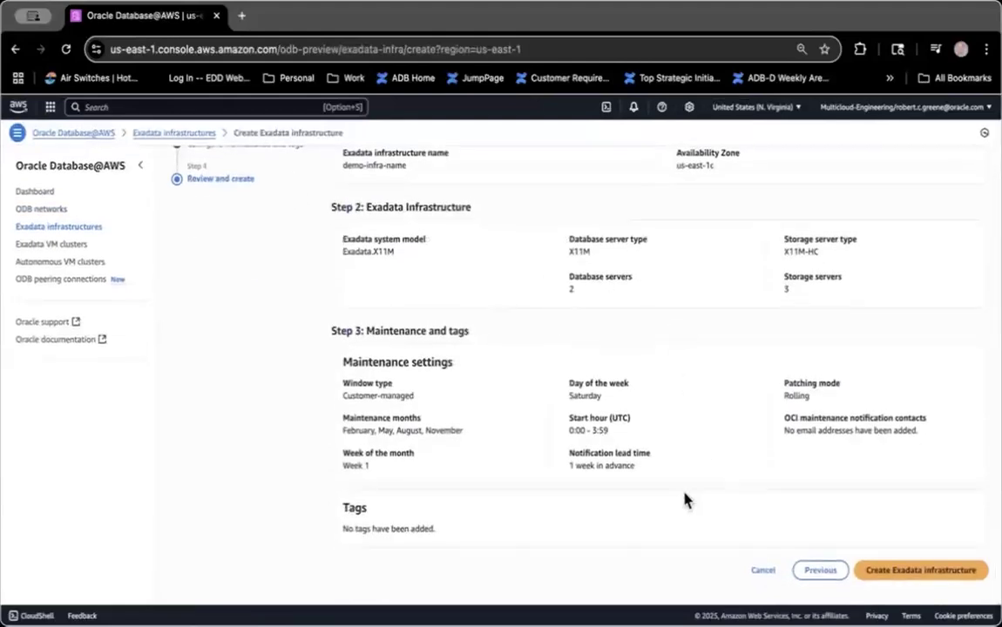
click(939, 580)
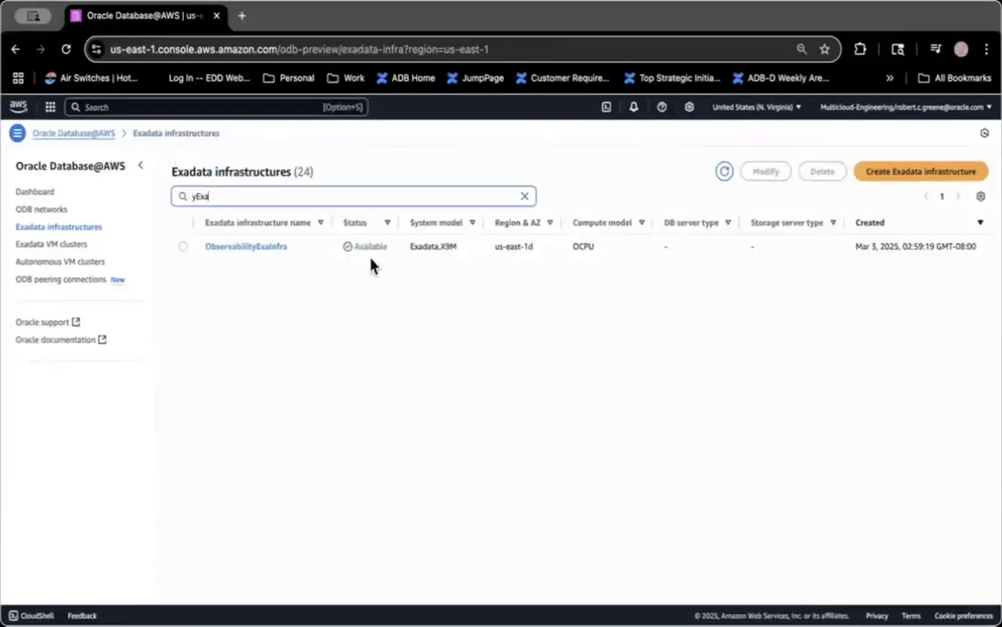
- Start a new Autonomous VM cluster named REAL-AVMC-TJ
click(47, 261)
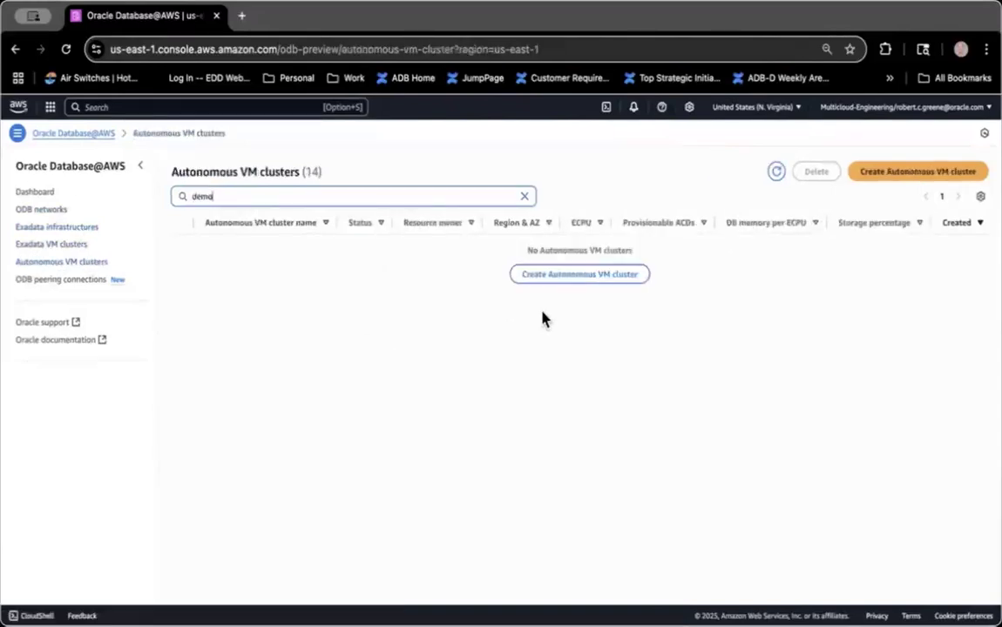
click(906, 175)
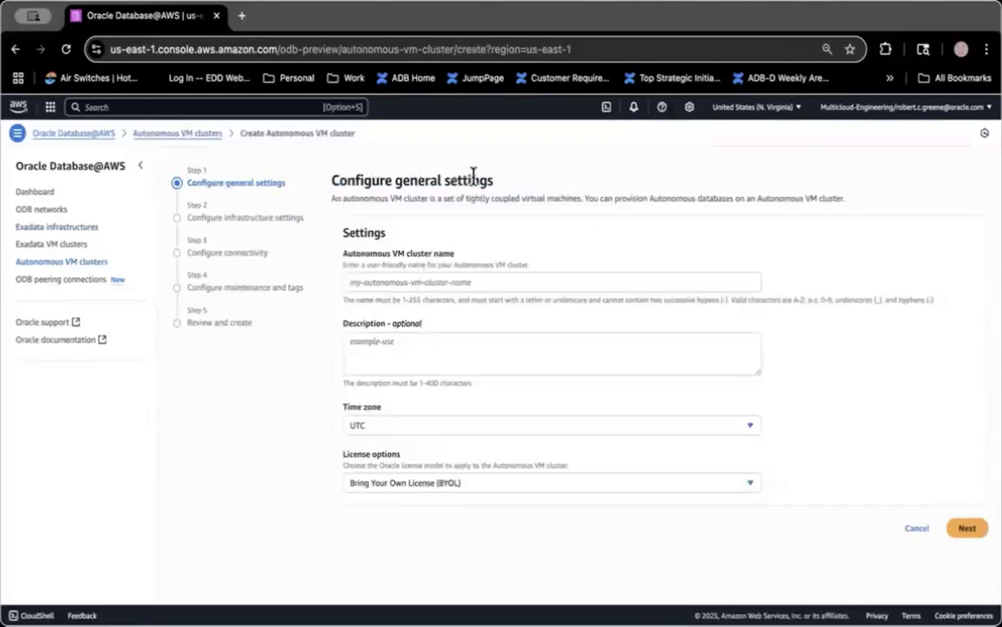
click(397, 283)
text(REA)
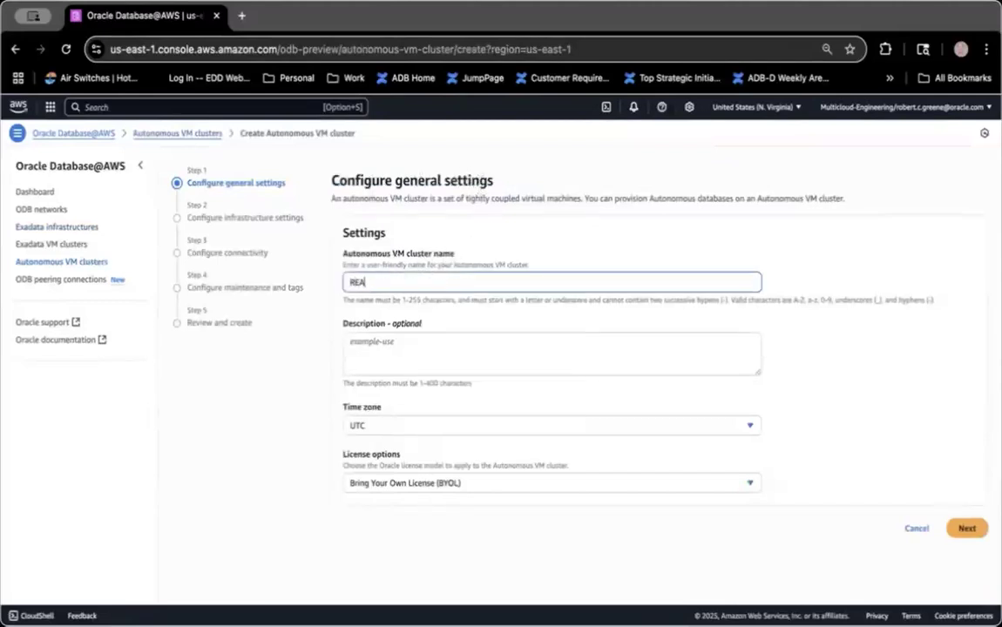
text(L-AVMC-TJ)
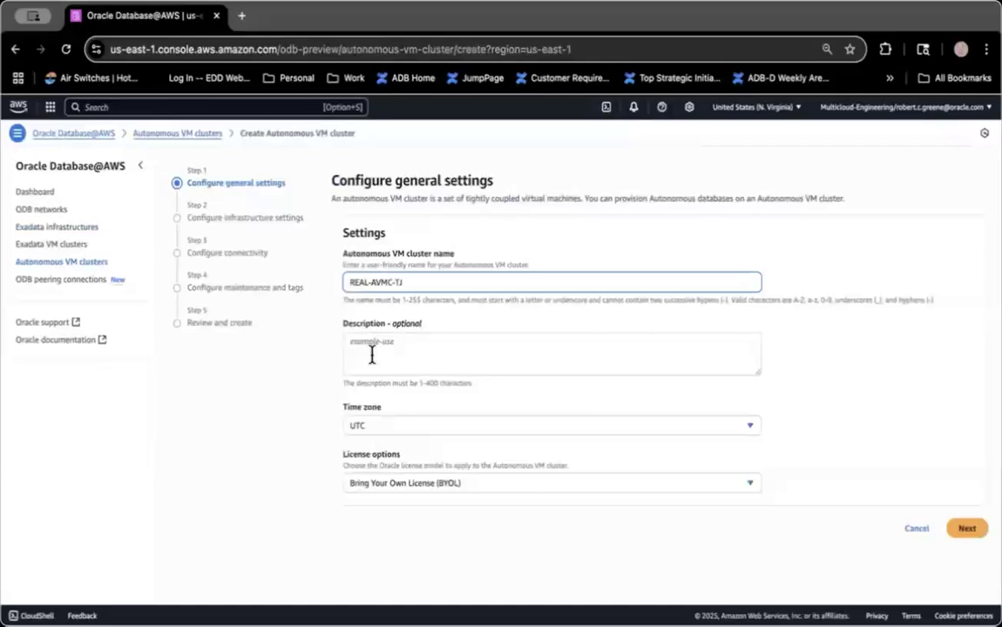
- Keep the UTC time zone and Bring Your Own License (BYOL) option, and proceed to the infrastructure settings
click(385, 429)
click(306, 432)
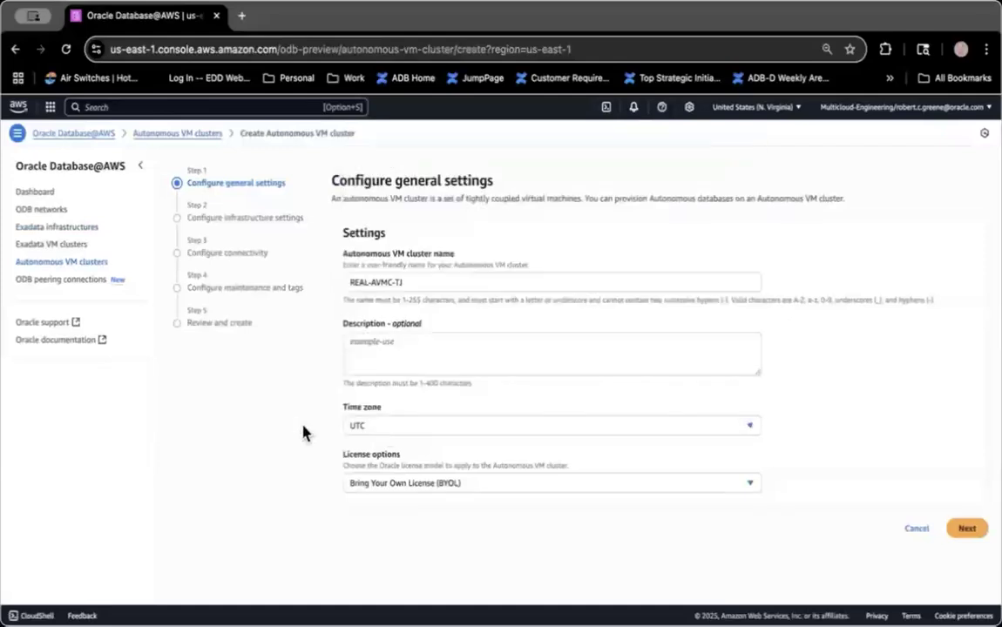
click(416, 488)
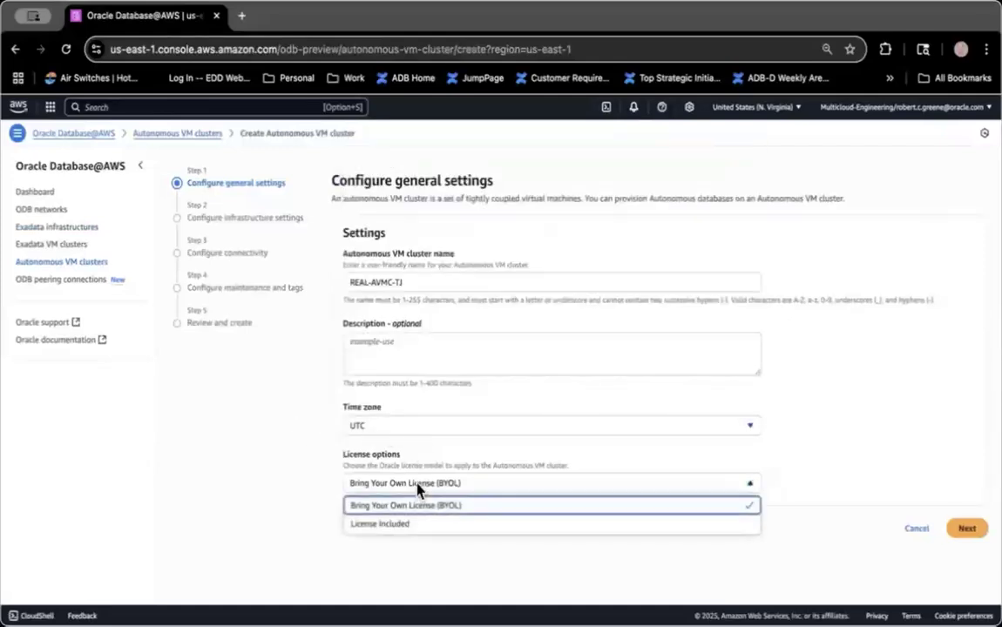
click(493, 508)
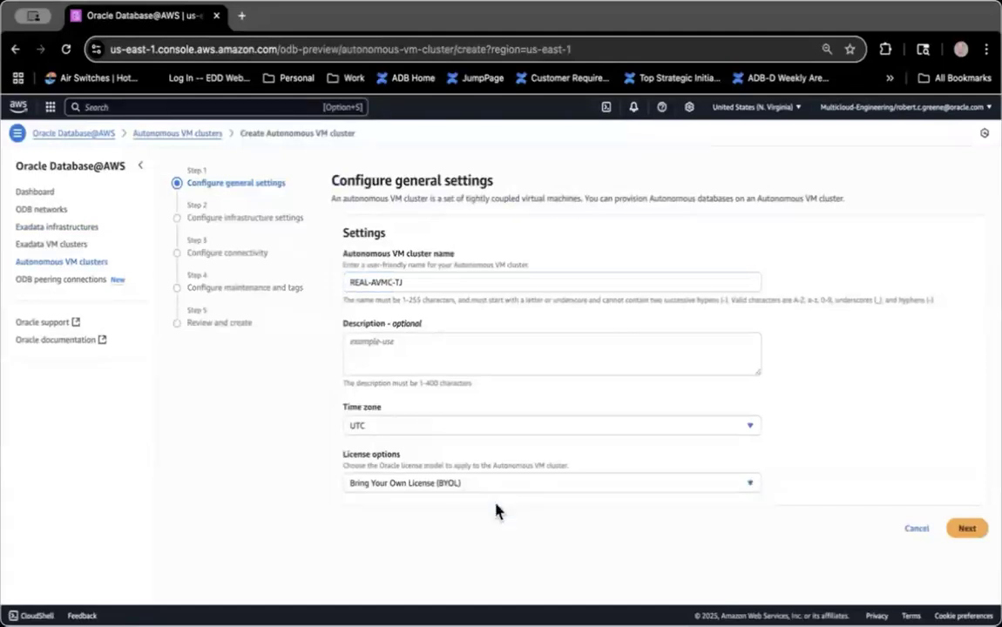
click(967, 531)
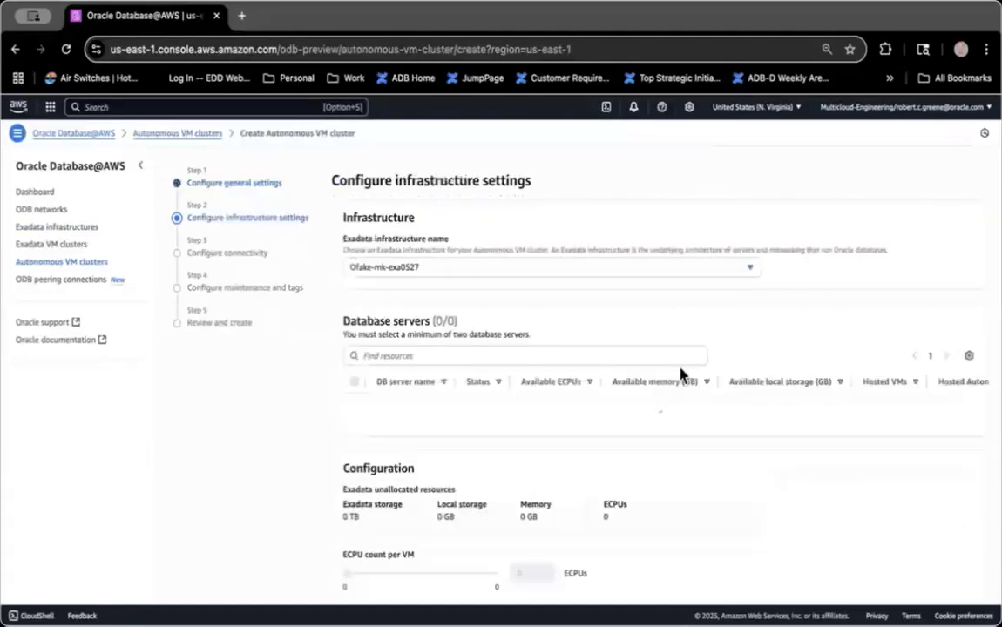
- Choose ObservabilityExaInfra as the cluster's Exadata infrastructure with both dbServer-1 and dbServer-2 selected
click(600, 268)
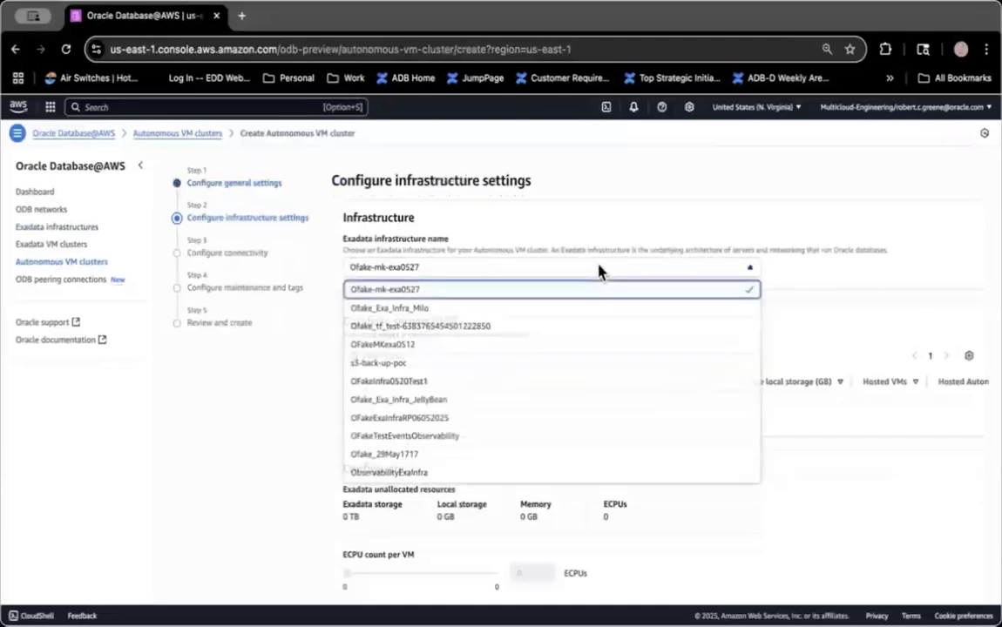
click(397, 473)
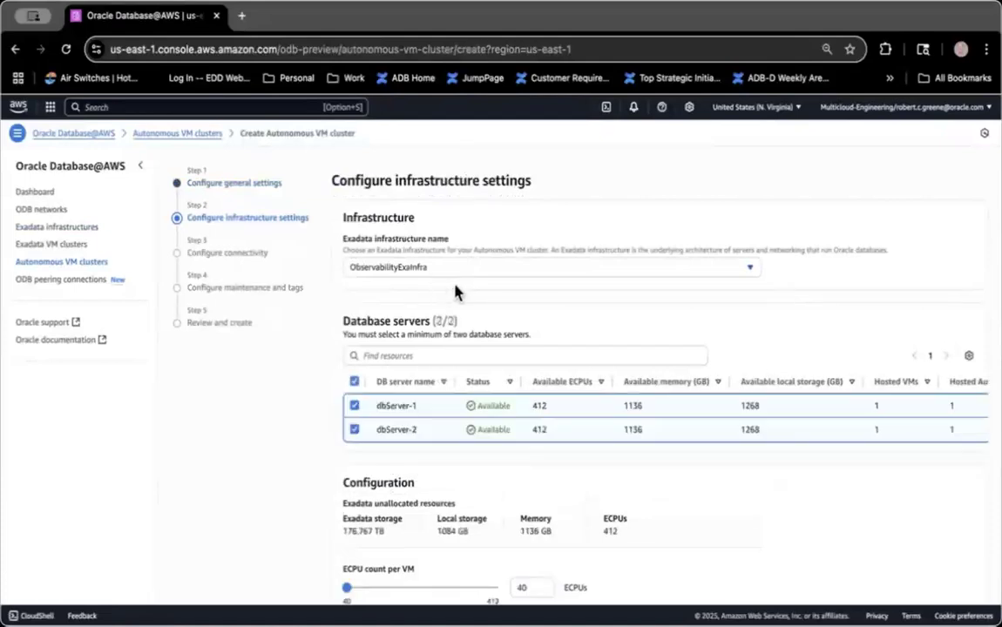
scroll(346, 417, down, 1)
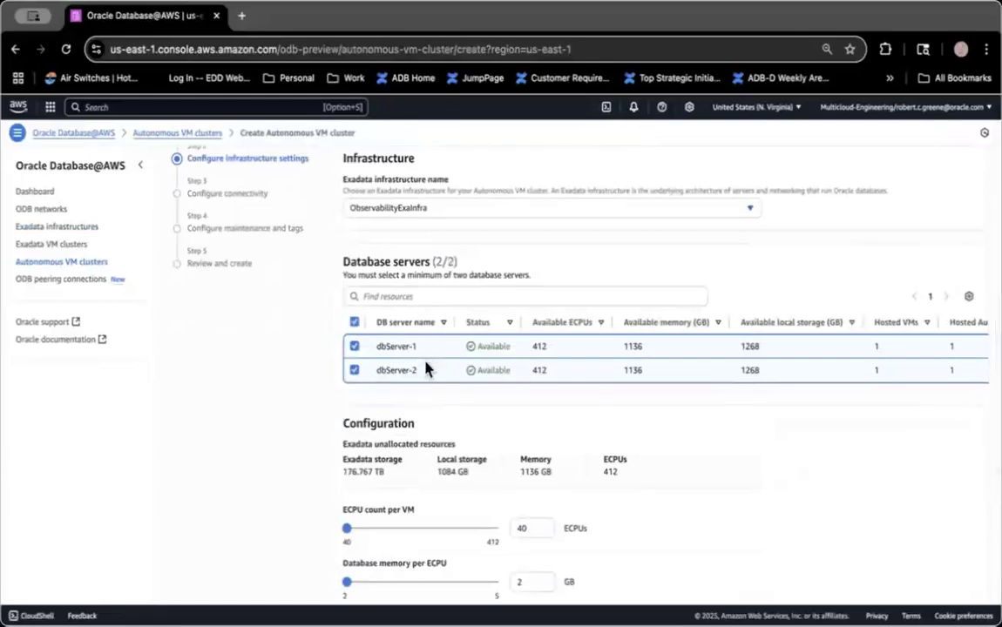
scroll(426, 369, down, 1)
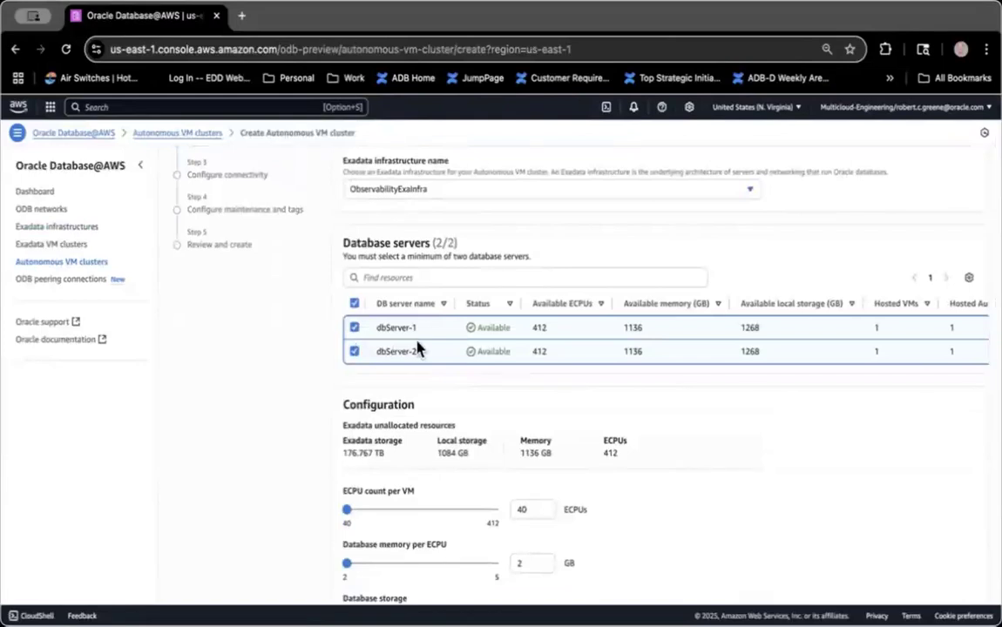
scroll(462, 376, down, 2)
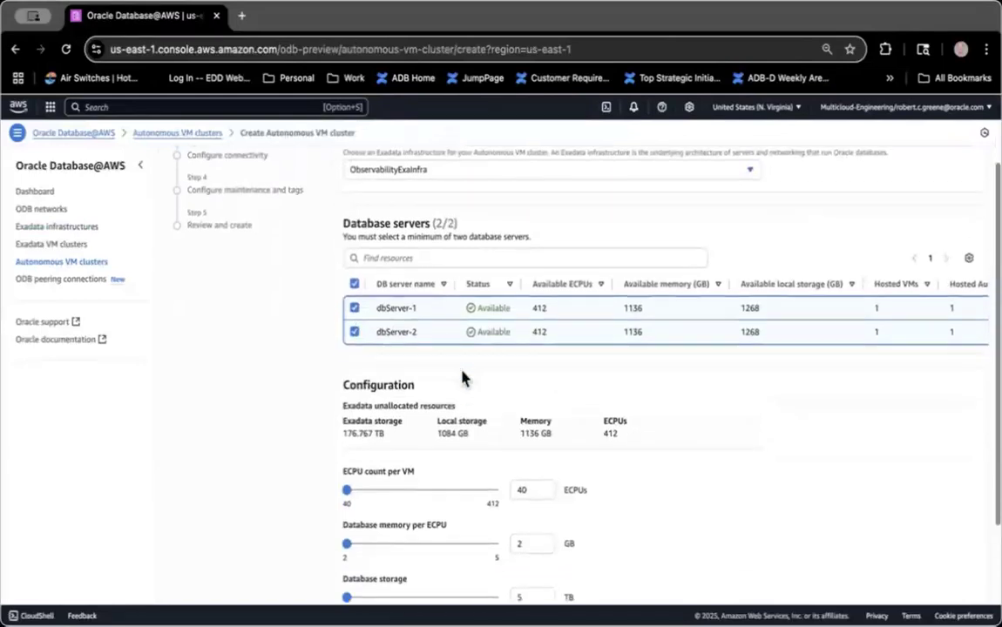
click(355, 310)
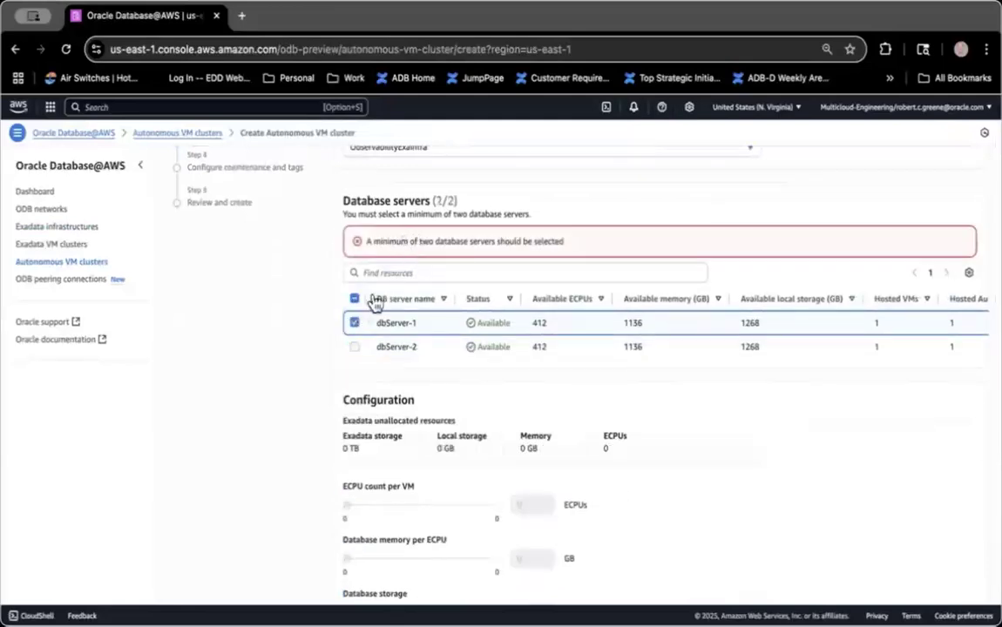
click(354, 347)
- Examine the cluster's ECPU count per VM, memory per ECPU, database storage and maximum Autonomous Container Databases settings
scroll(627, 363, down, 3)
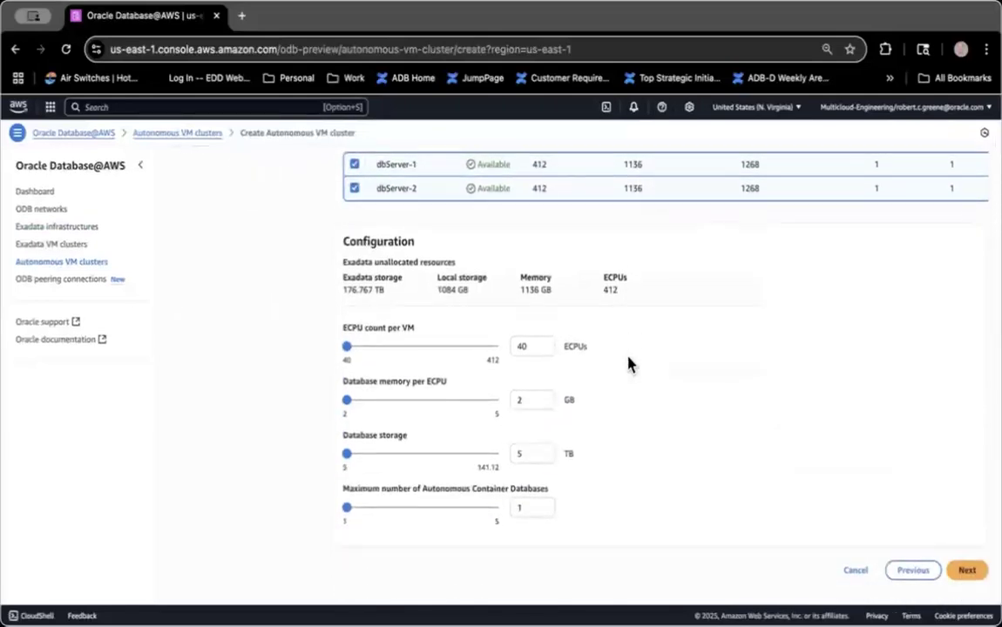
mouse_move(347, 349)
mouse_move(348, 401)
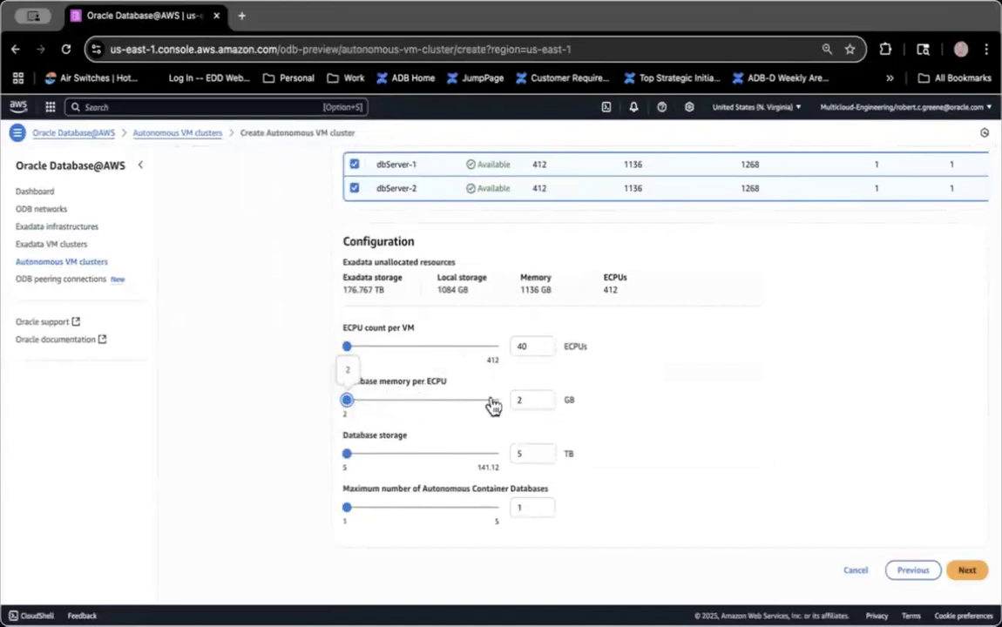
mouse_move(348, 460)
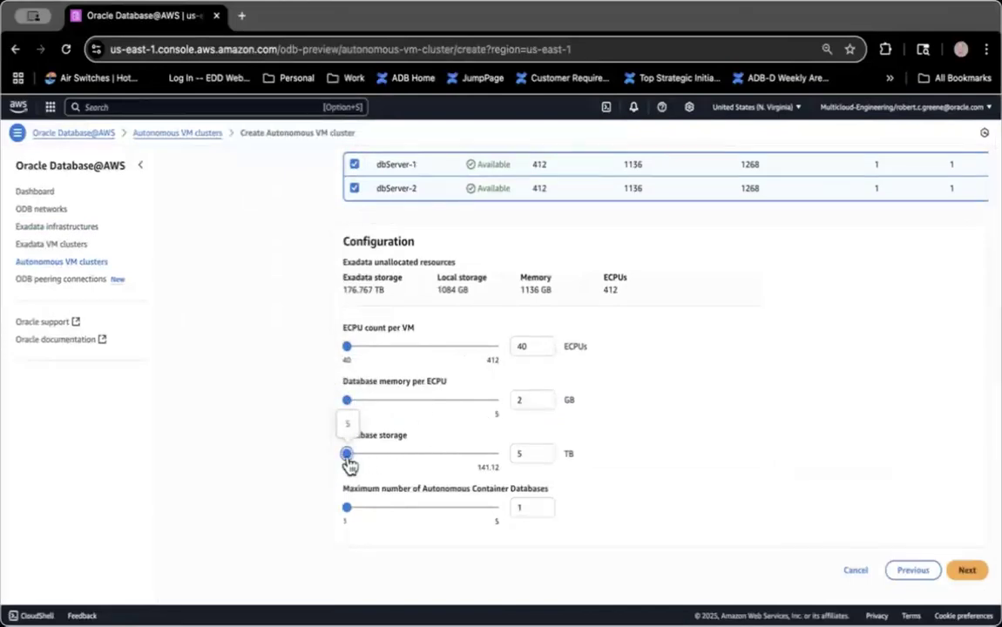
mouse_move(348, 467)
mouse_down()
mouse_move(401, 464)
mouse_move(348, 457)
mouse_up()
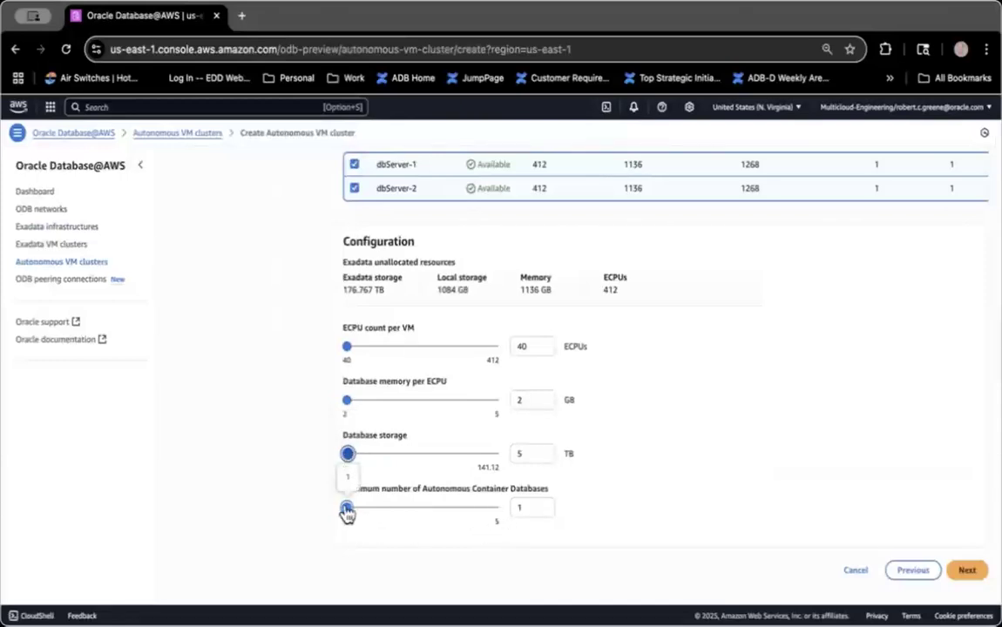
- Set the cluster's maximum number of Autonomous Container Databases to 2 and proceed to the connectivity settings
drag(347, 510, 375, 516)
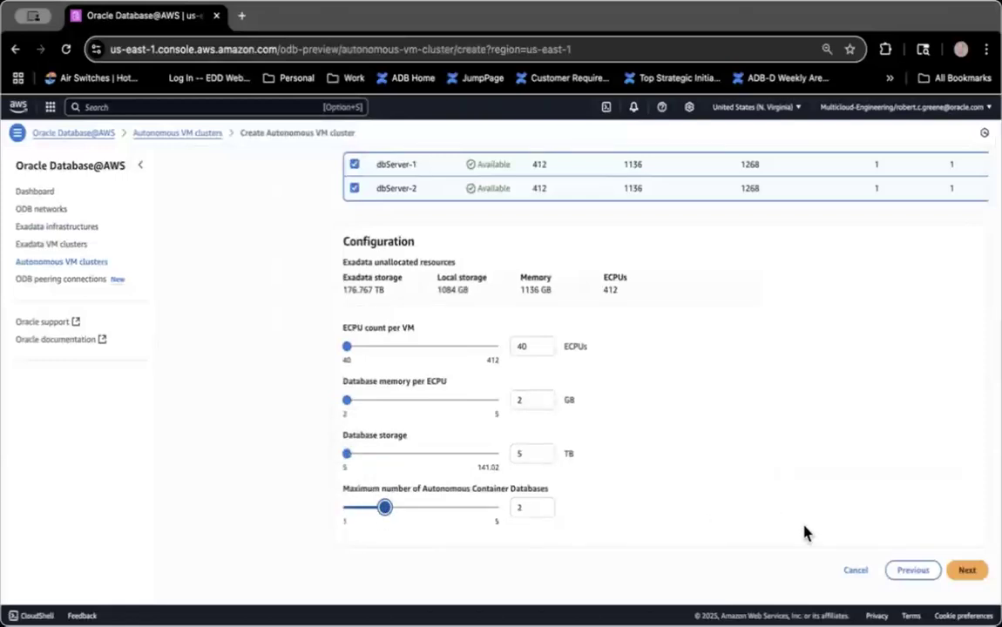
click(966, 571)
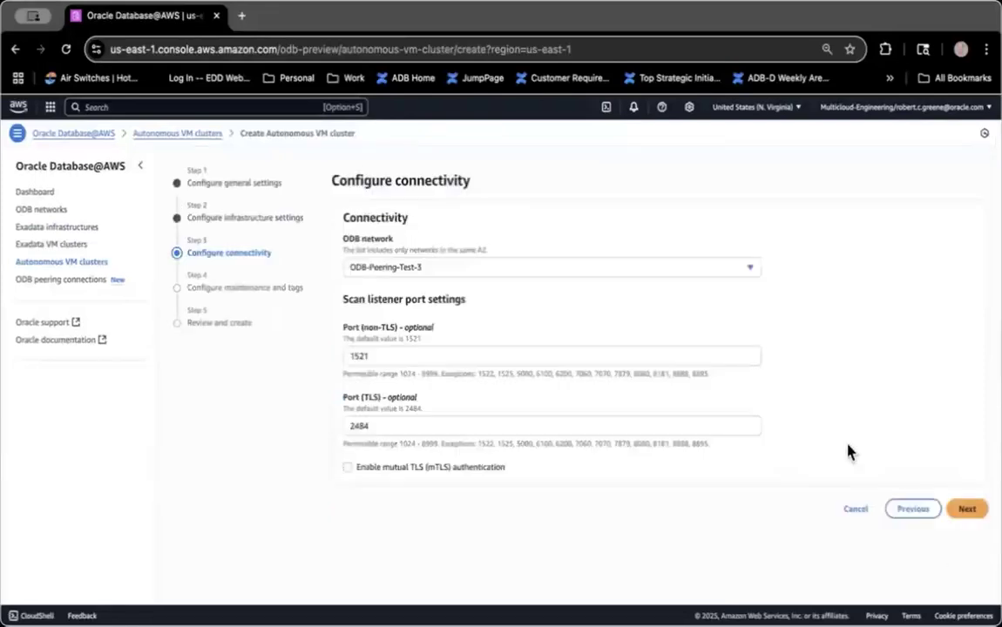
- Keep ODB-Peering-Test-3 as the ODB network with the default listener ports, and proceed to the maintenance settings
click(470, 269)
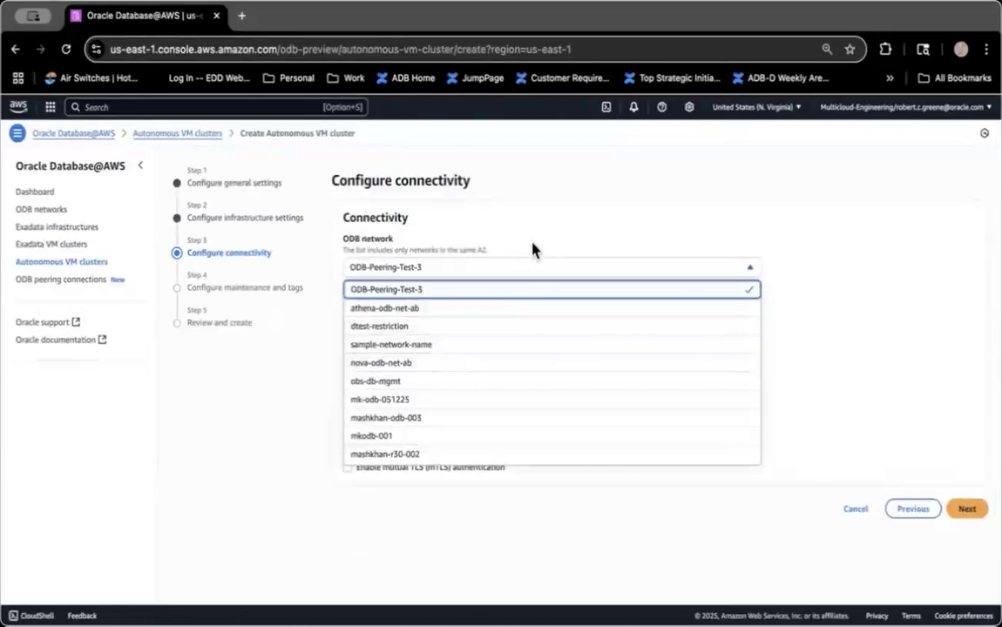
click(514, 290)
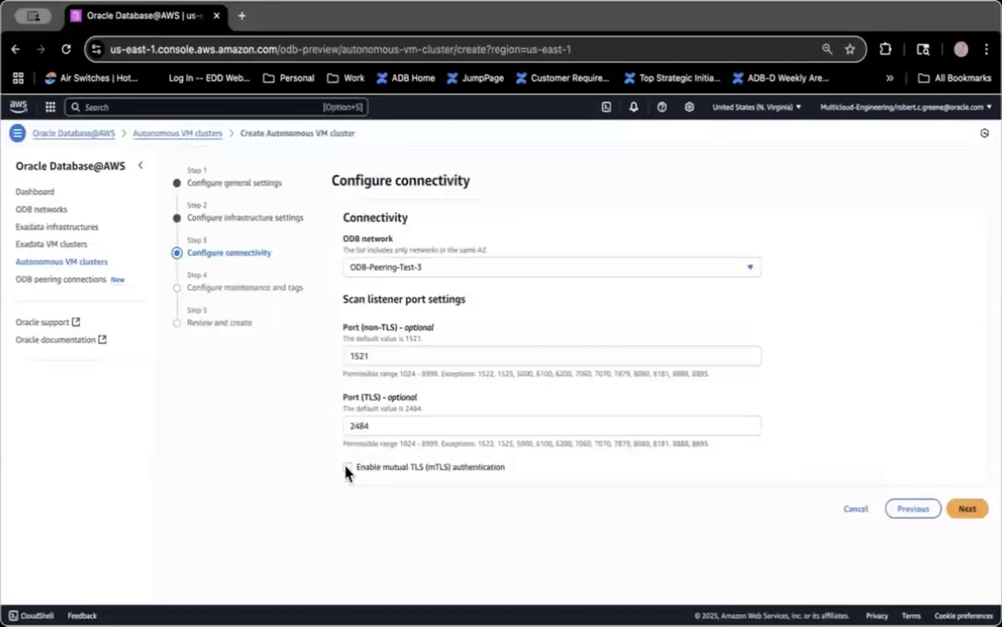
click(967, 510)
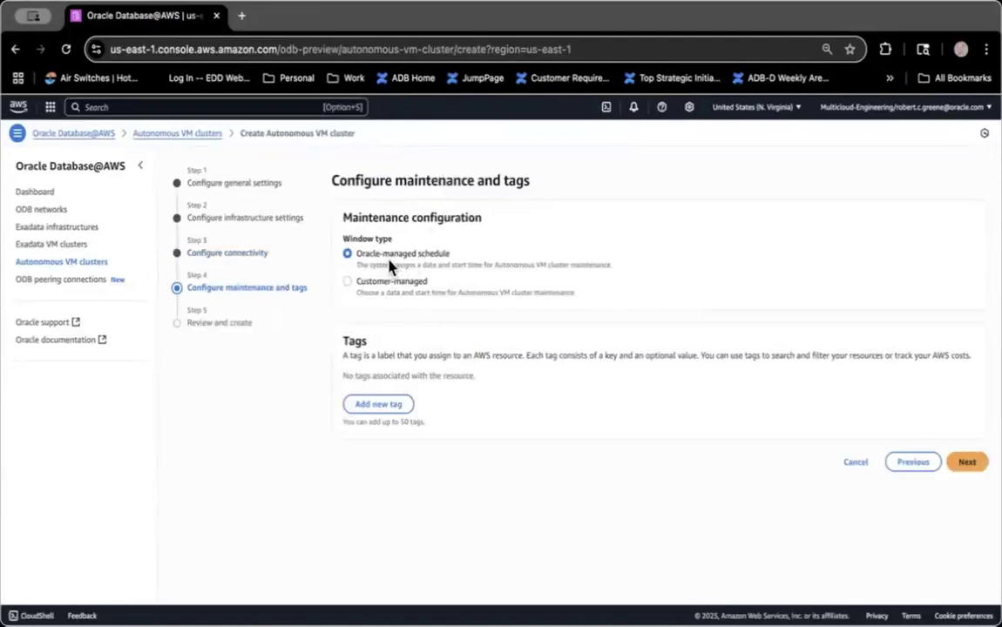
- View the customer-managed maintenance options for the cluster, and set the window type back to Oracle-managed schedule
click(348, 282)
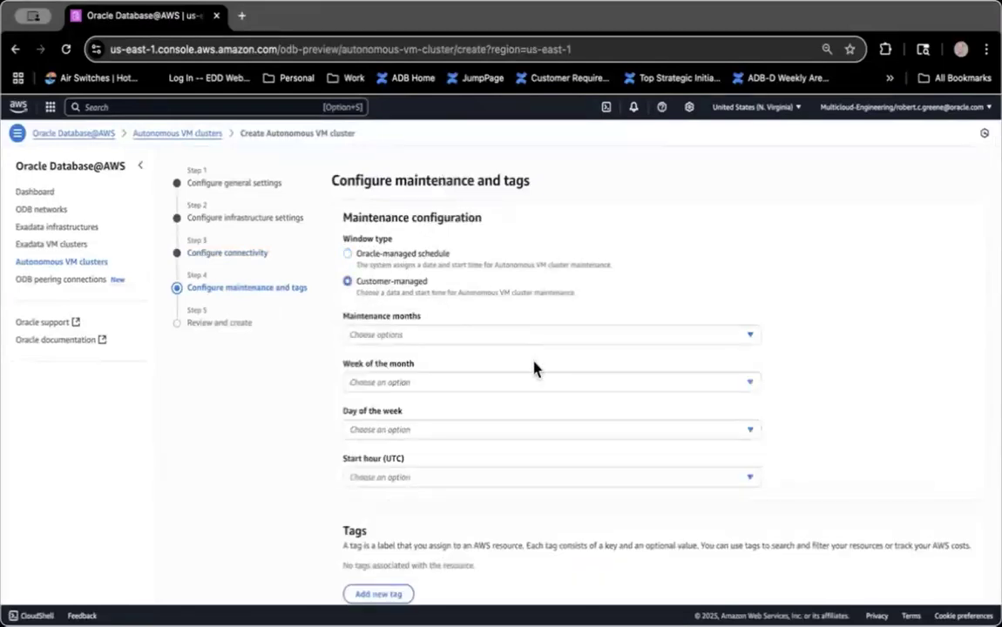
scroll(533, 369, down, 1)
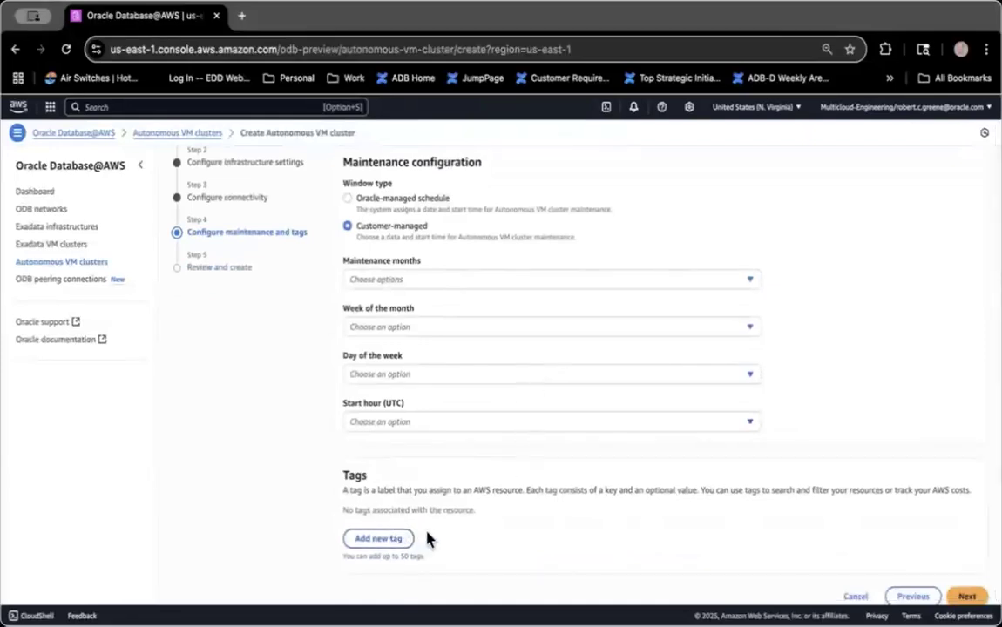
click(346, 199)
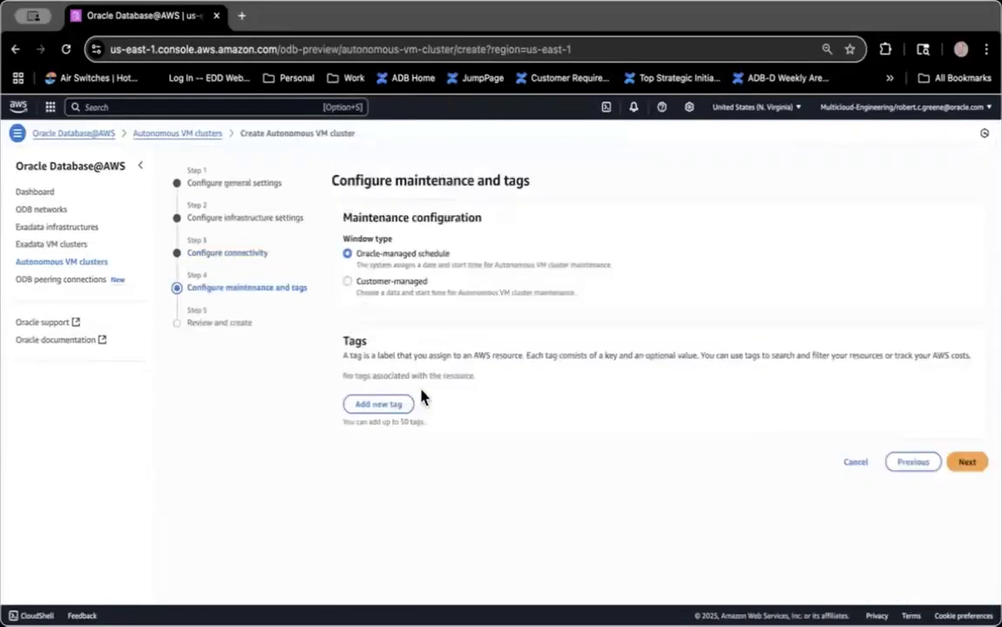
- Review the cluster's settings without adding tags, and create the Autonomous VM cluster
click(968, 463)
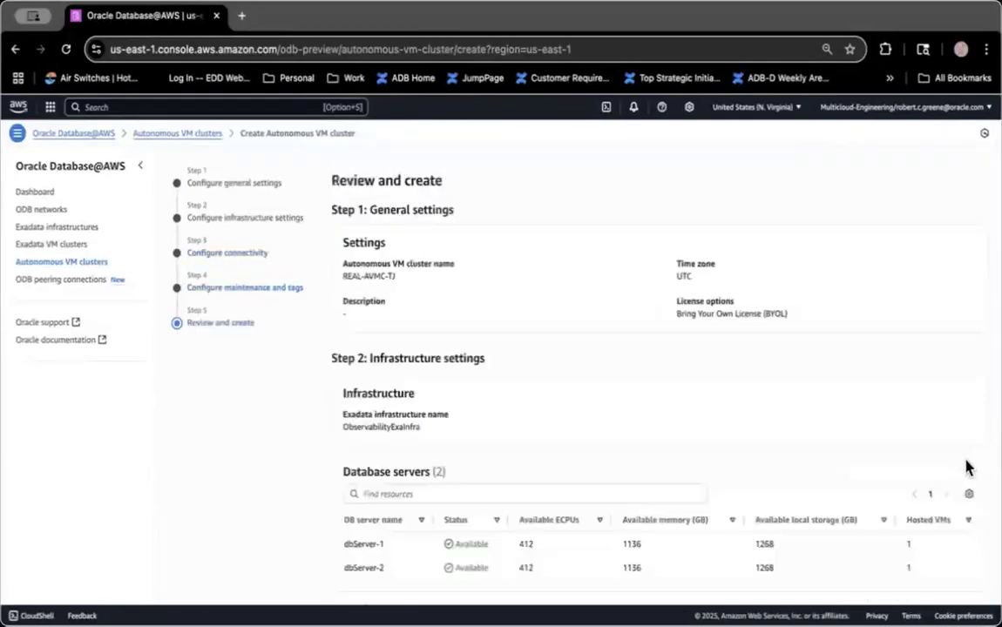
scroll(804, 419, down, 5)
scroll(804, 419, down, 5)
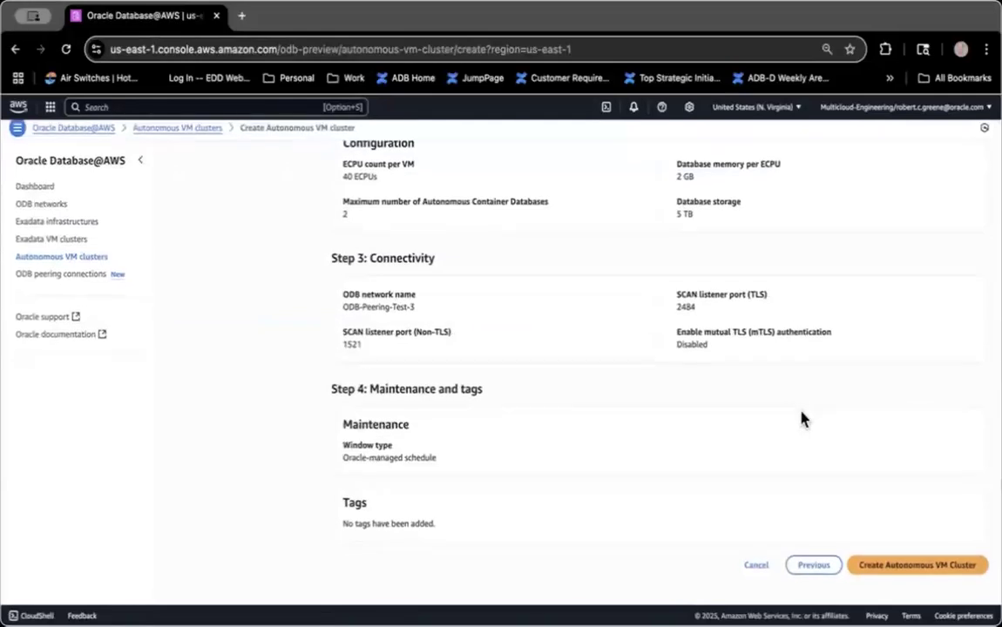
click(934, 571)
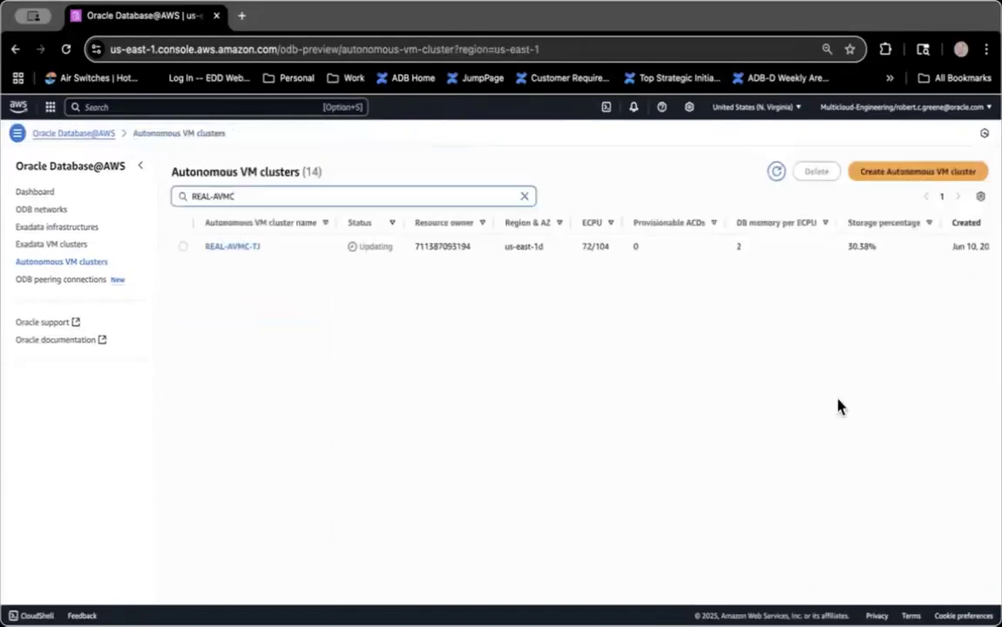
- Examine the REAL-AVMC-TJ cluster's connectivity, resource allocation, maintenance and configuration details
click(214, 249)
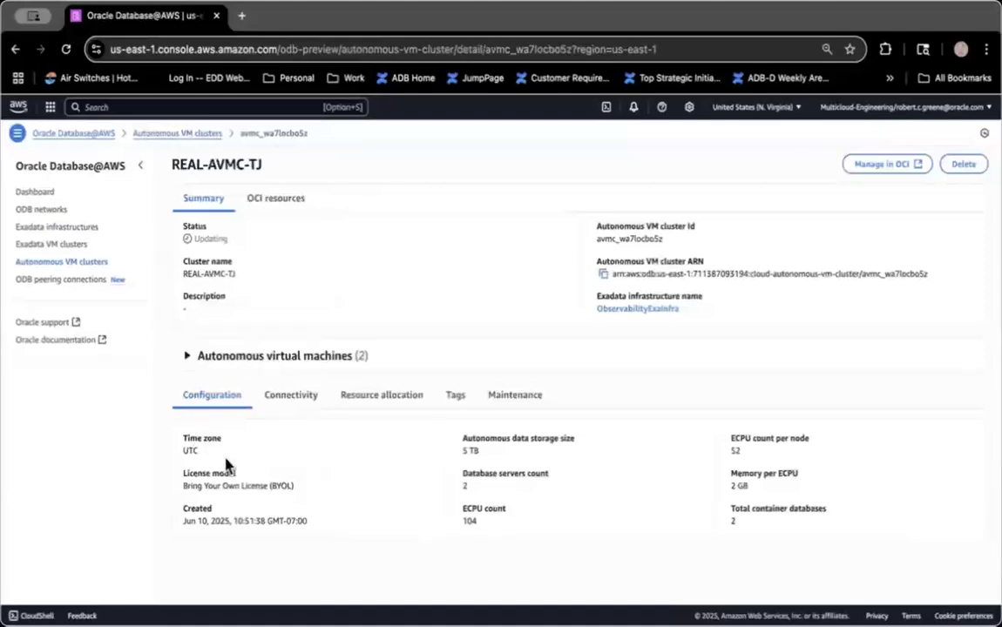
scroll(278, 473, down, 1)
click(294, 402)
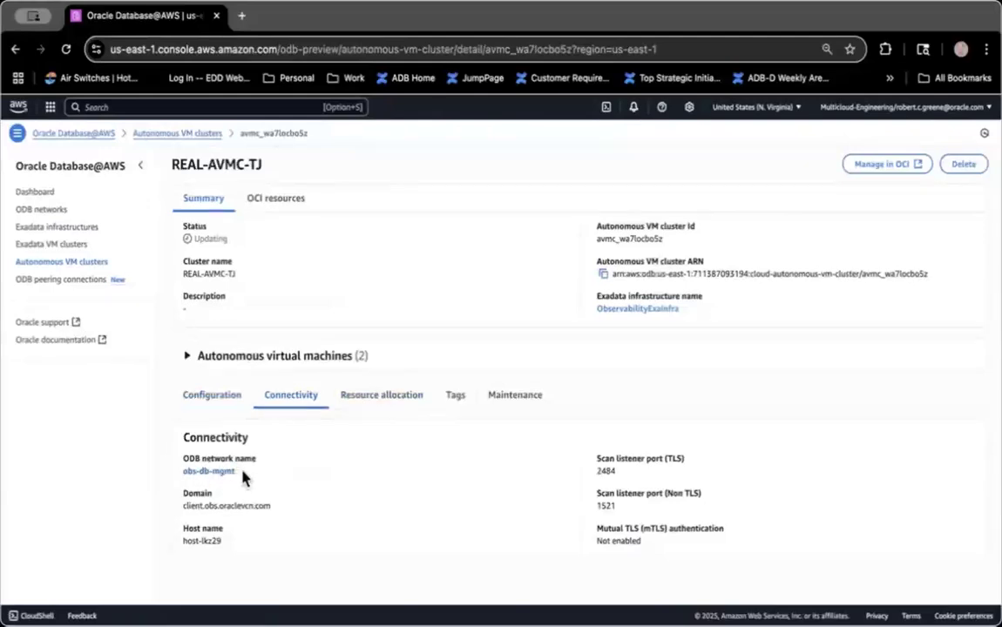
click(400, 402)
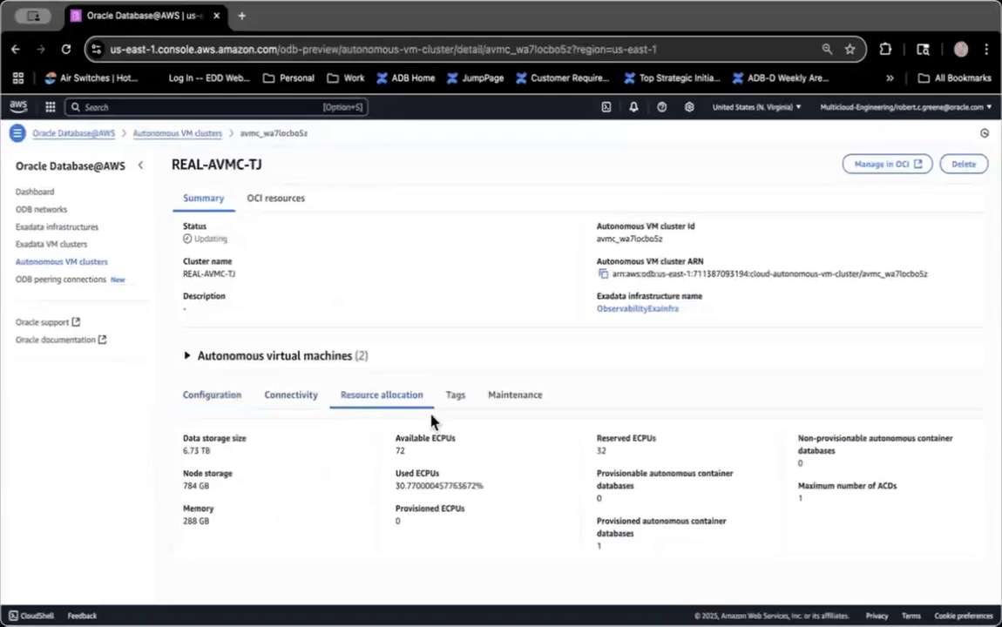
click(508, 402)
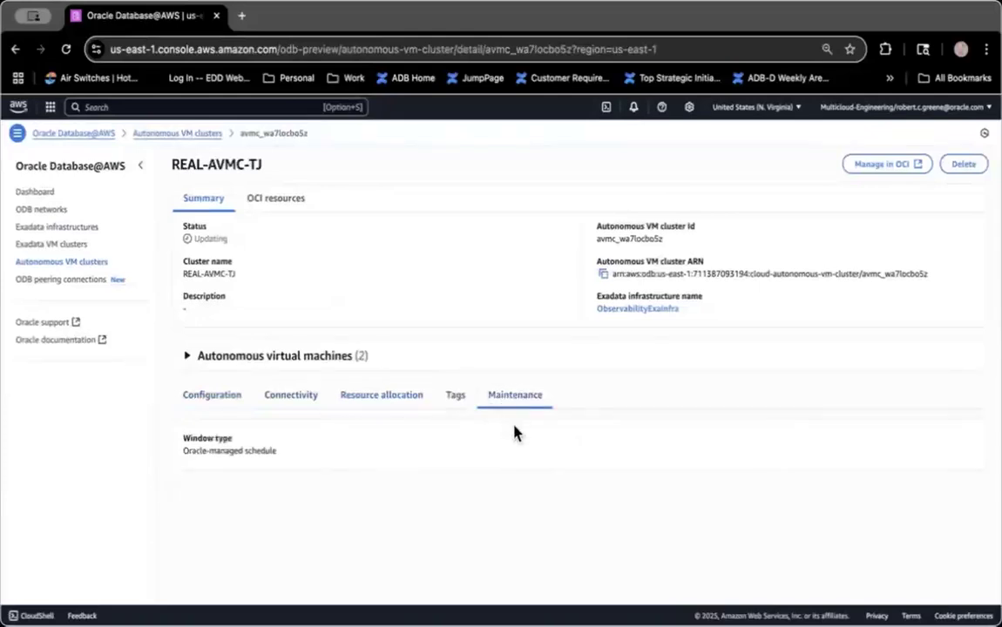
click(202, 406)
- Examine the cluster's Autonomous virtual machines and its OCI resources, and return to the cluster summary
click(186, 358)
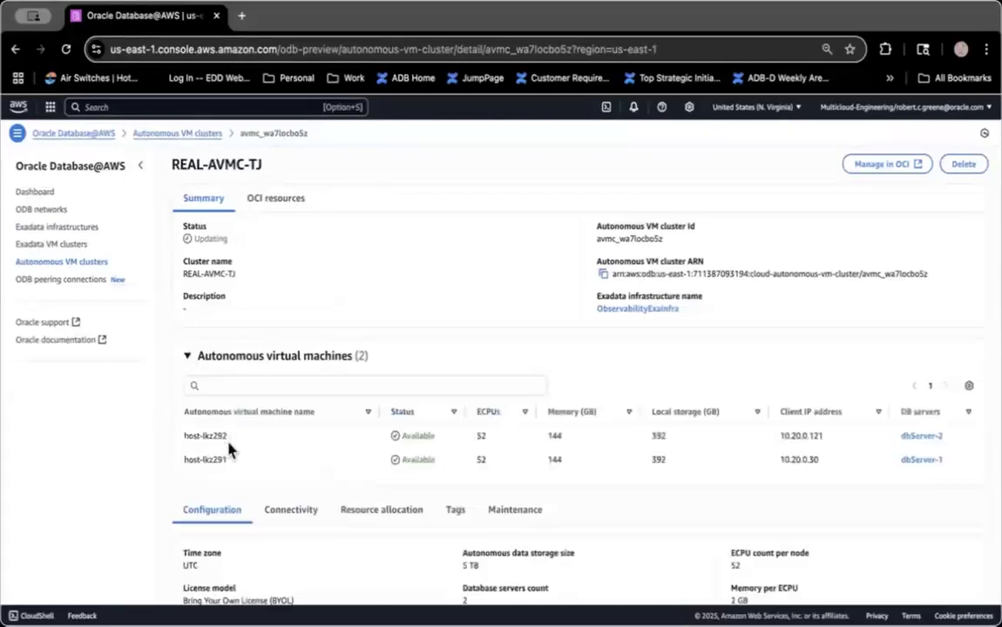
scroll(249, 445, down, 1)
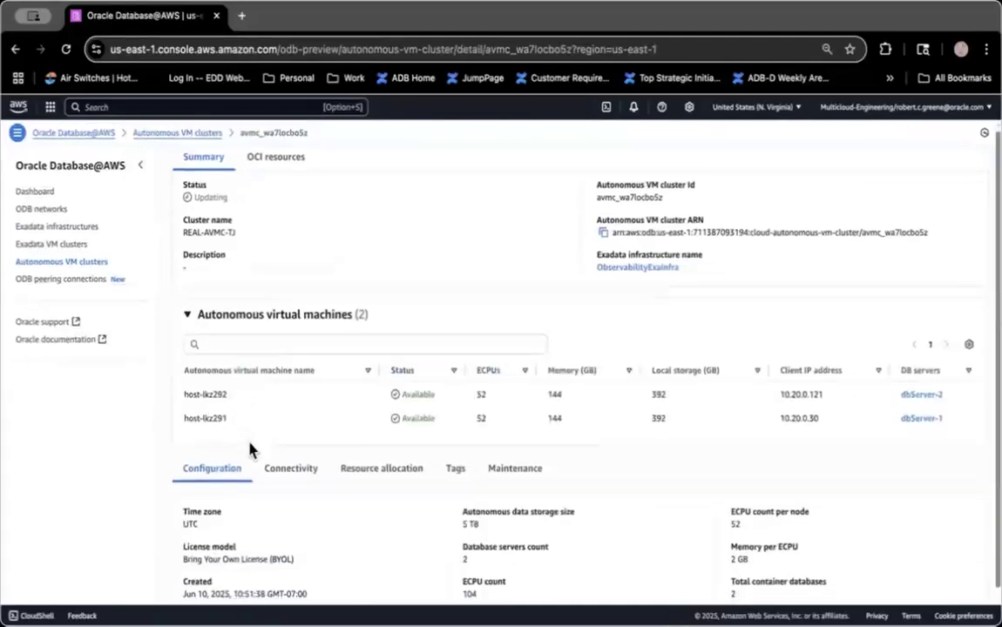
scroll(249, 449, up, 1)
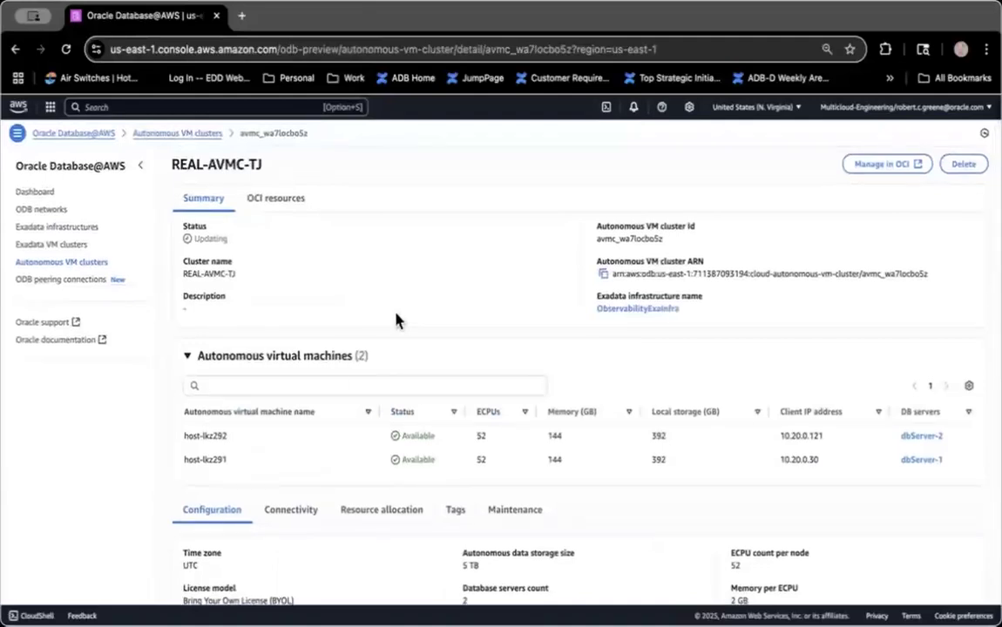
click(284, 209)
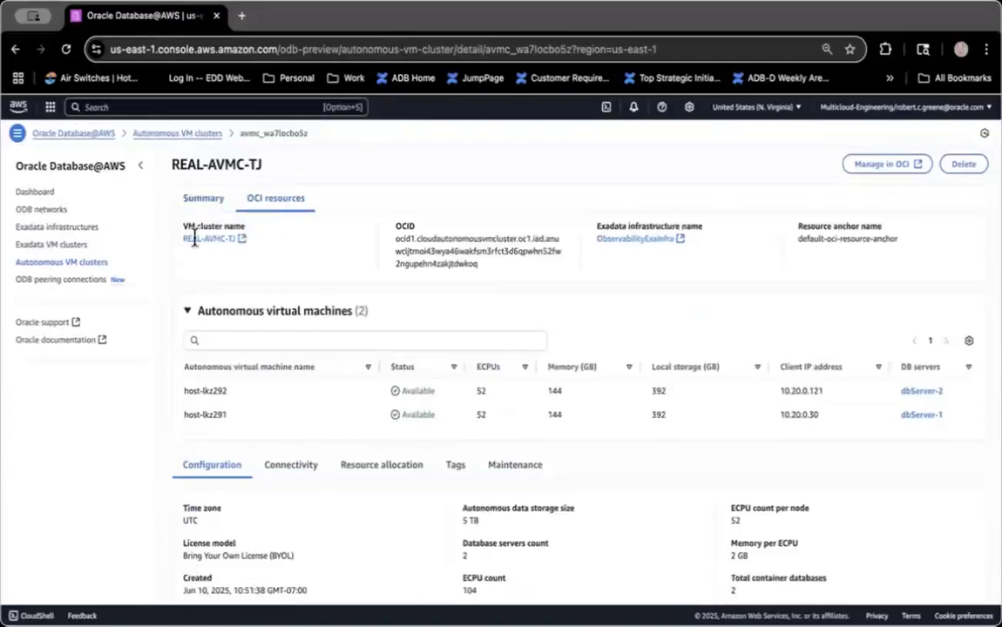
click(204, 201)
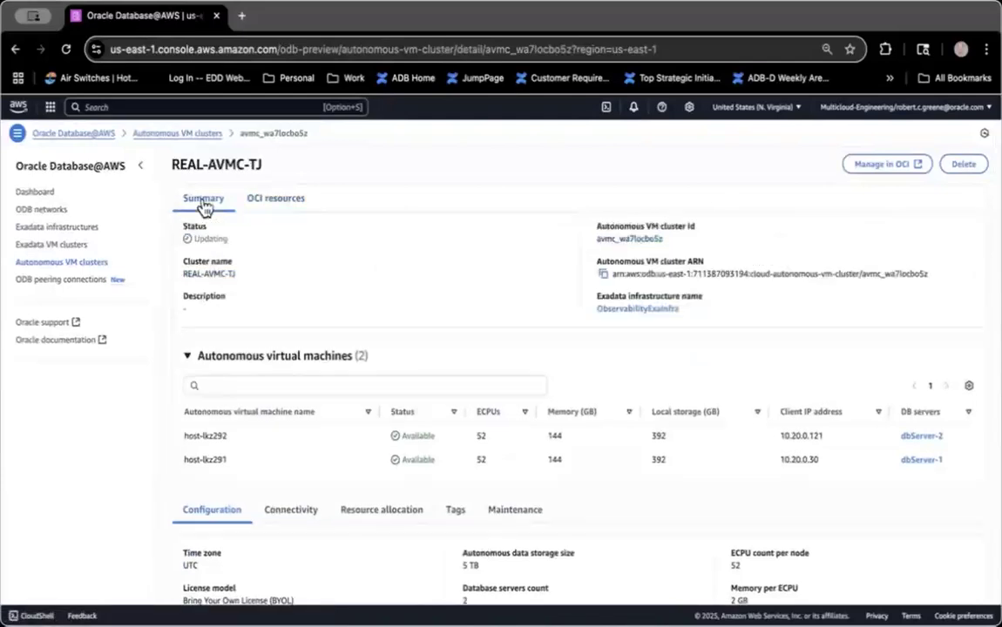
- Open REAL-AVMC-TJ in the OCI console and examine its maintenance details and Autonomous virtual machines
click(891, 174)
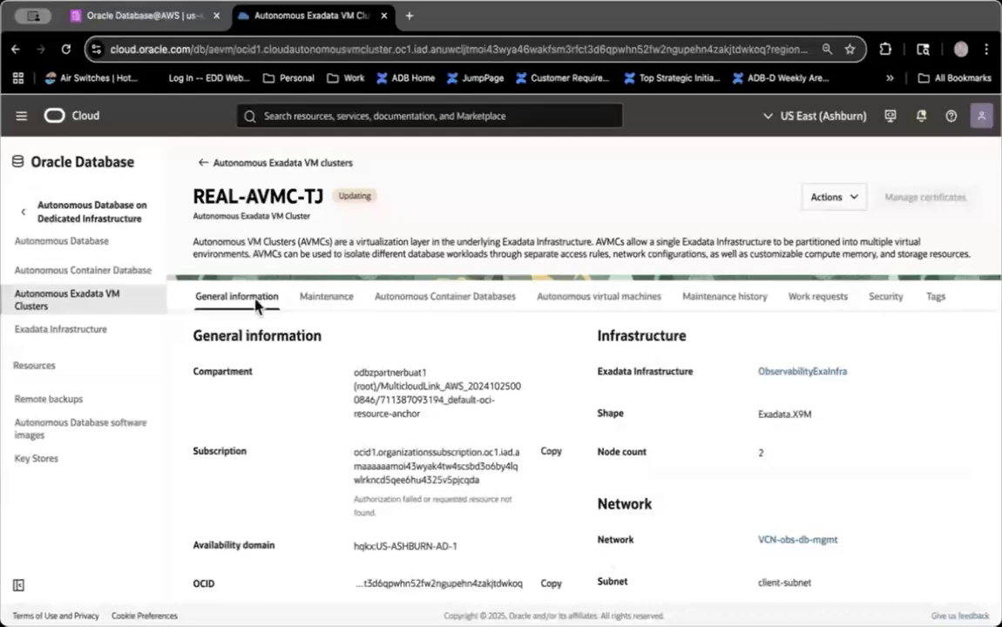
click(319, 302)
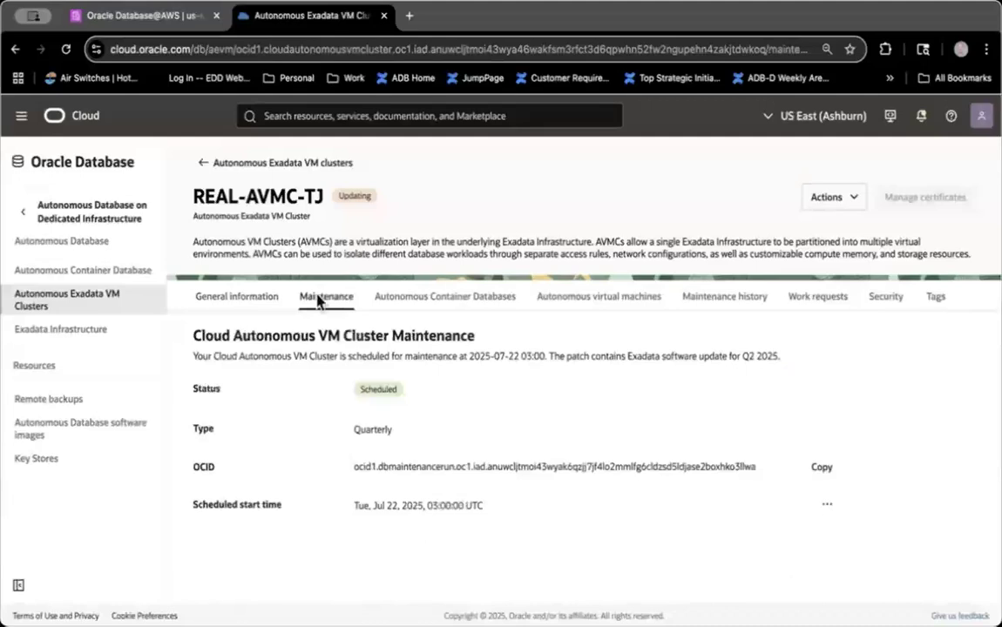
click(599, 305)
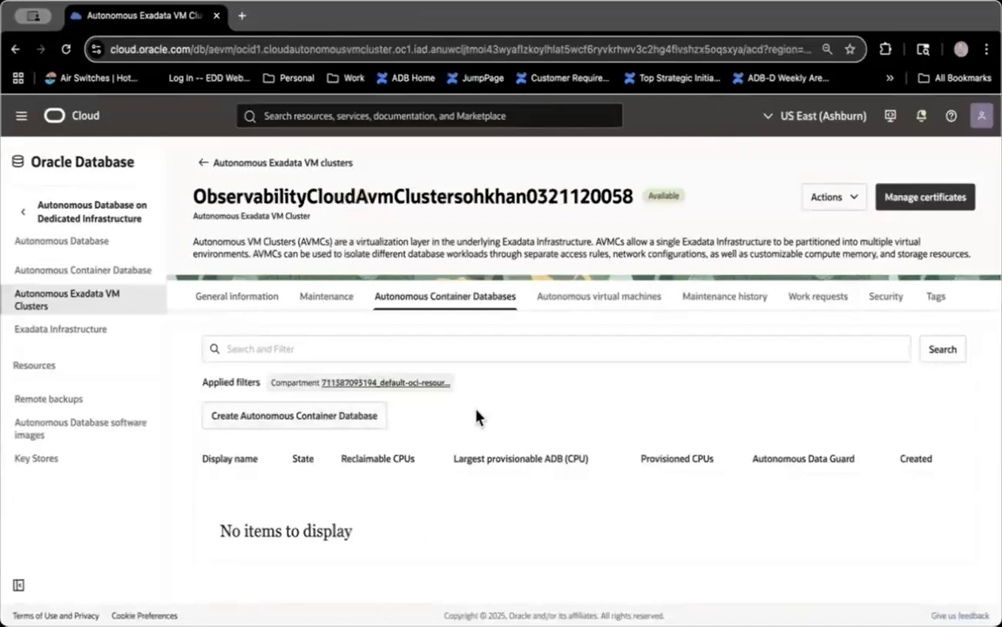
- Try scaling the available Autonomous VM cluster's database storage to 50 TB, and cancel without saving
click(853, 198)
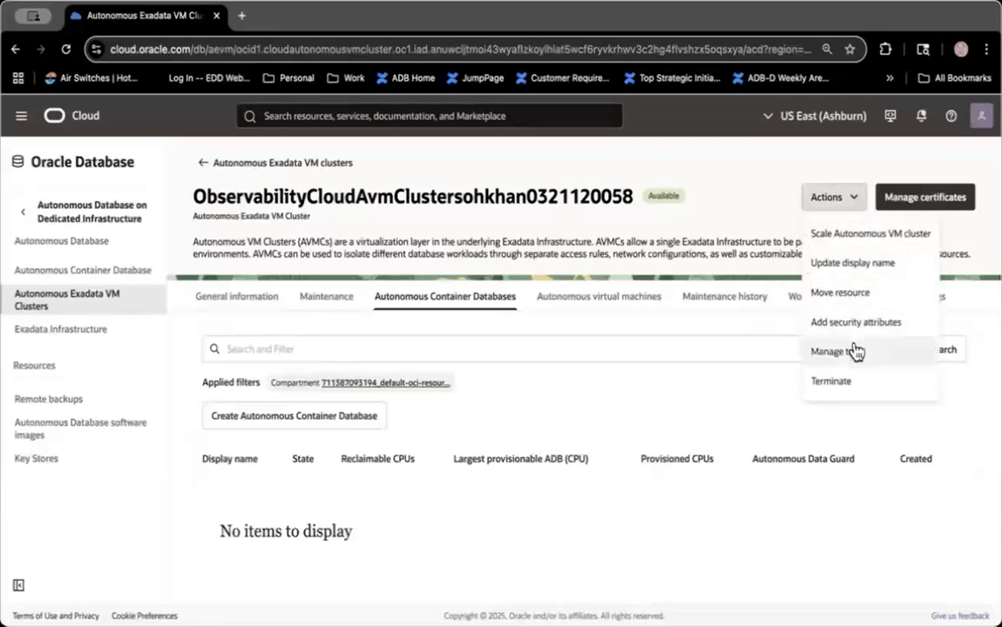
click(841, 234)
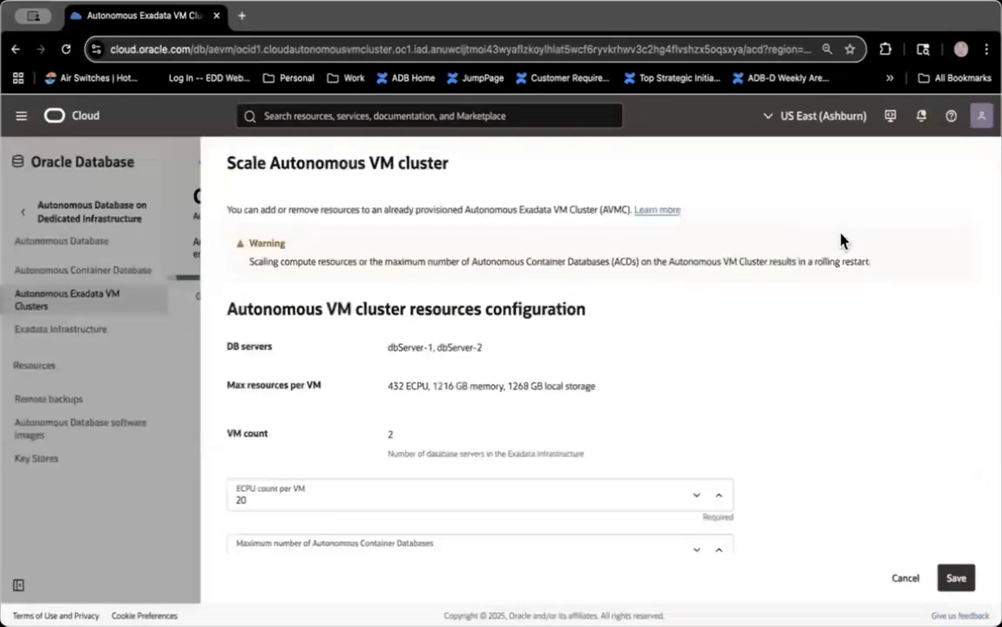
scroll(823, 360, down, 2)
scroll(823, 360, down, 1)
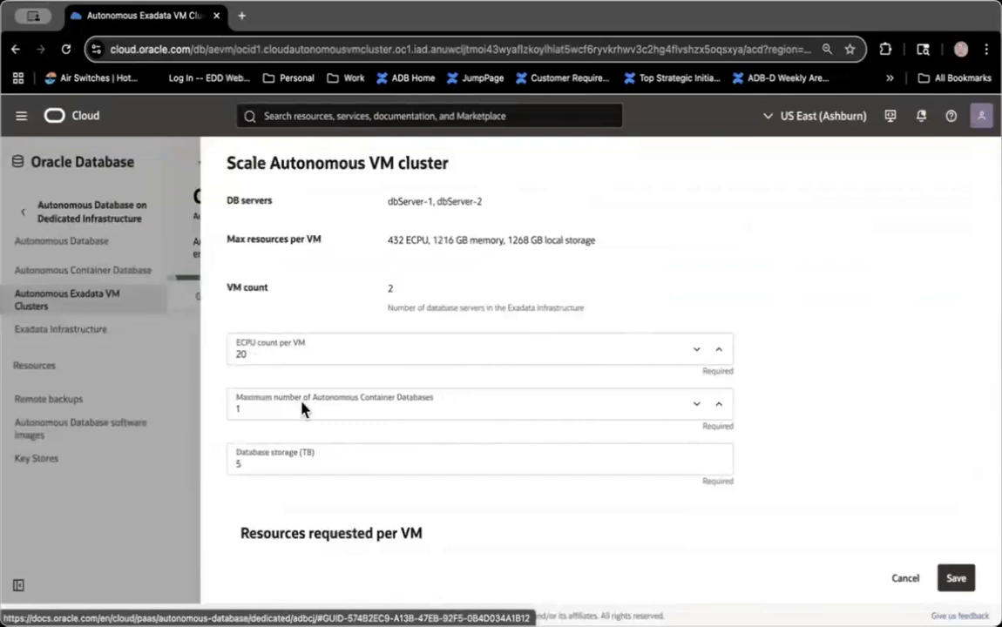
click(357, 463)
text(0)
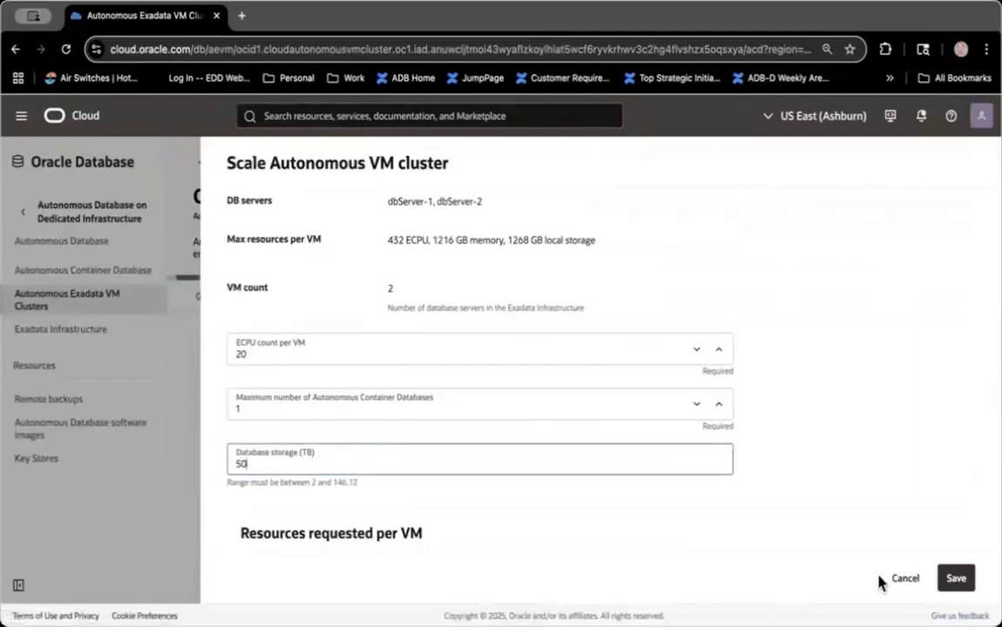
click(905, 580)
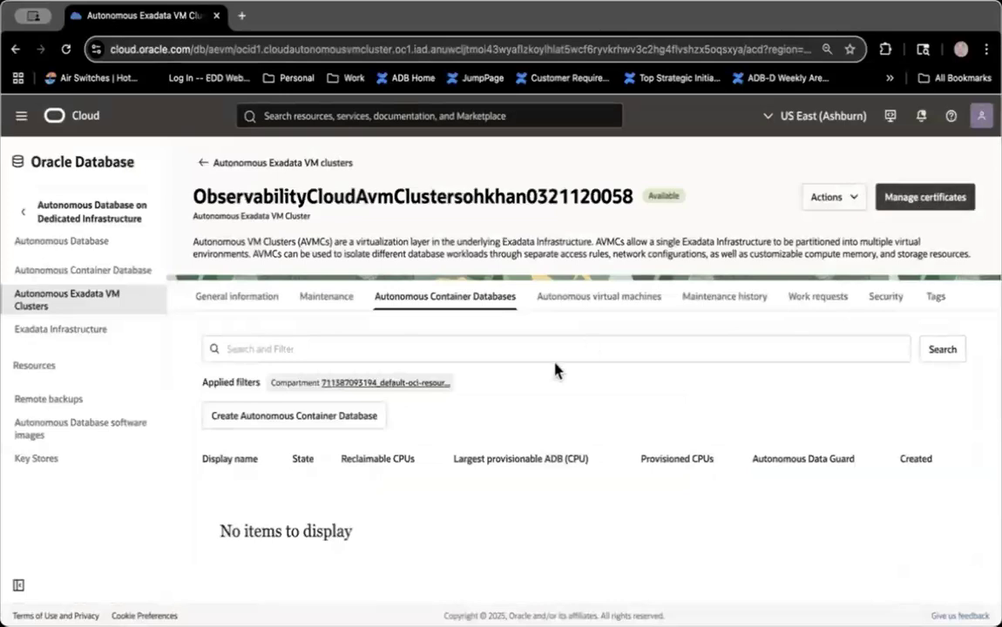
- Start a new Autonomous Container Database on the cluster, using base image version 23.8.0.25.04
click(370, 422)
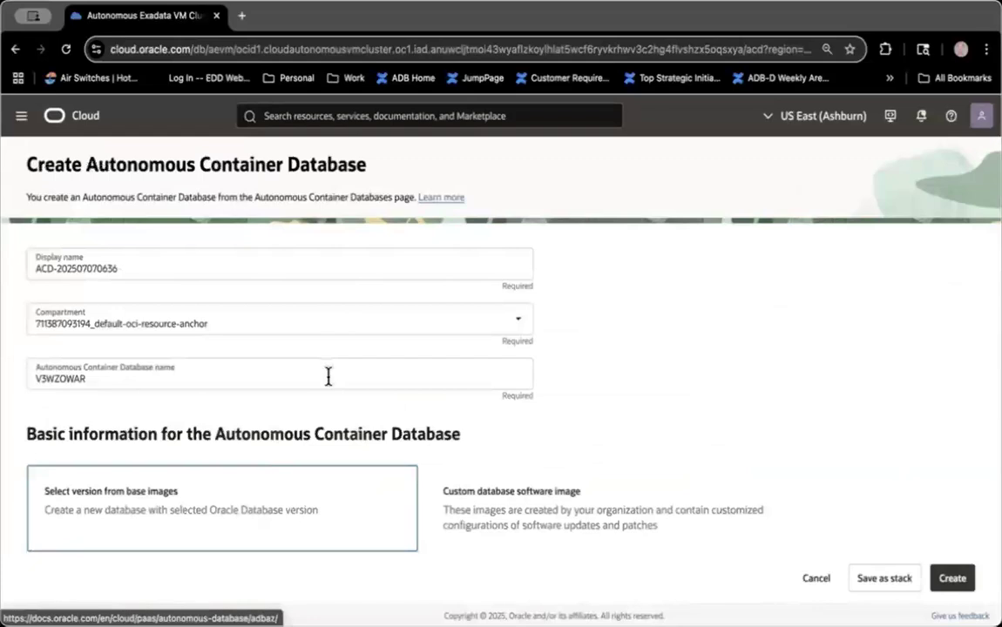
scroll(328, 376, down, 3)
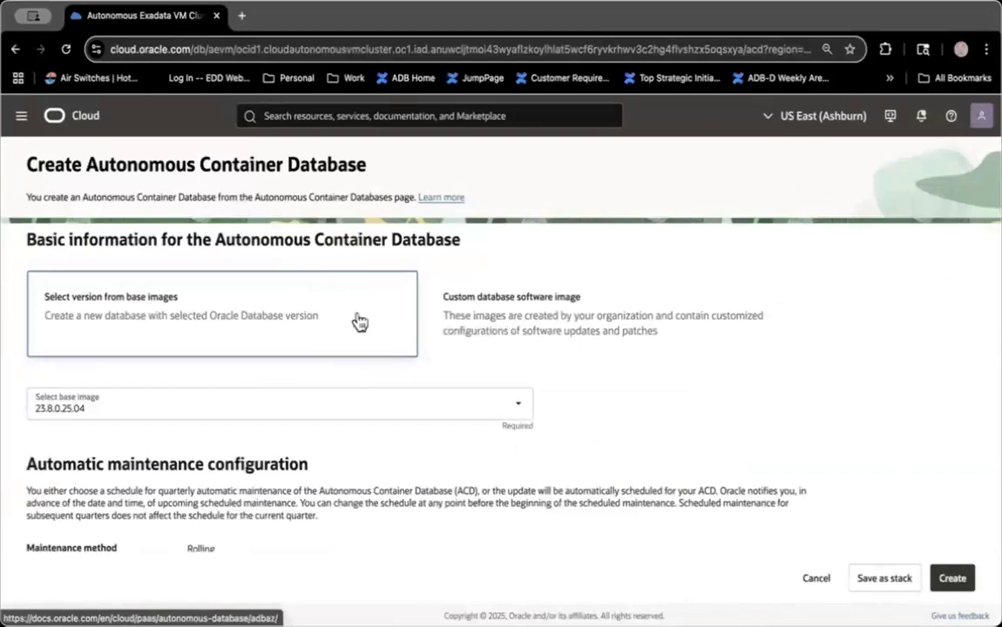
scroll(359, 322, down, 3)
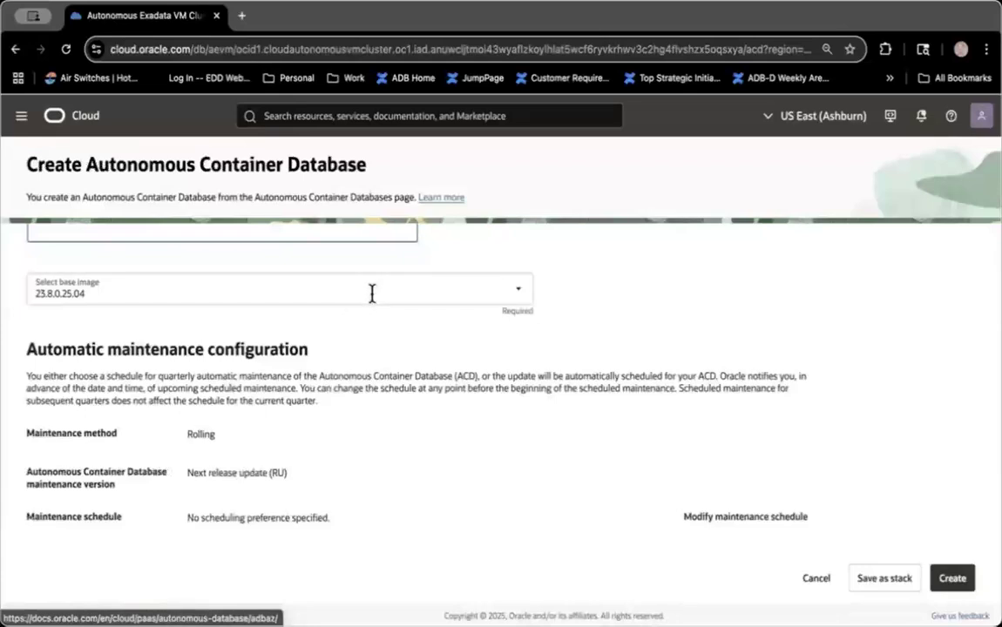
click(372, 294)
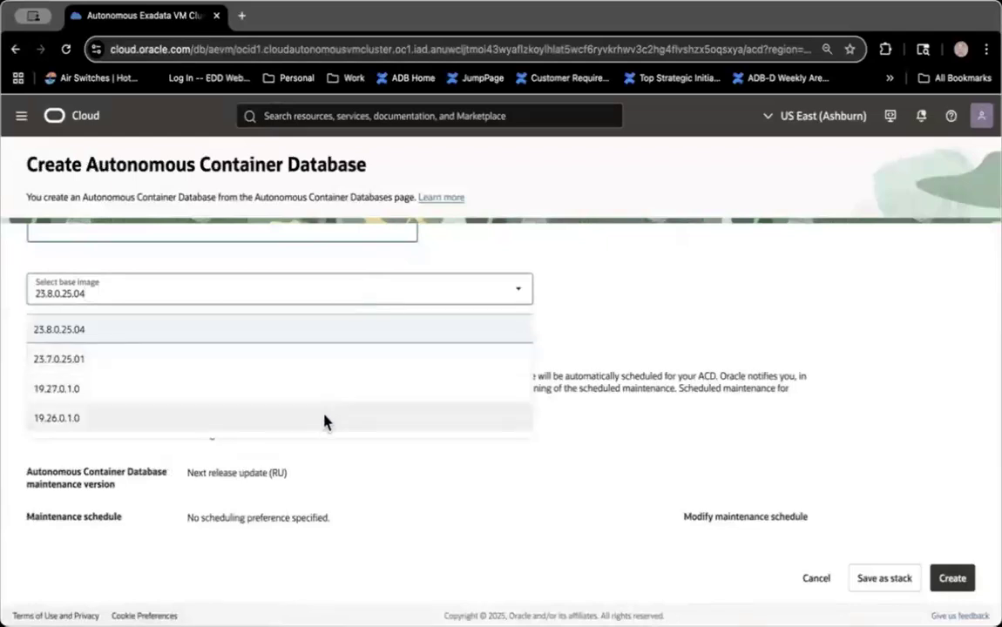
click(311, 329)
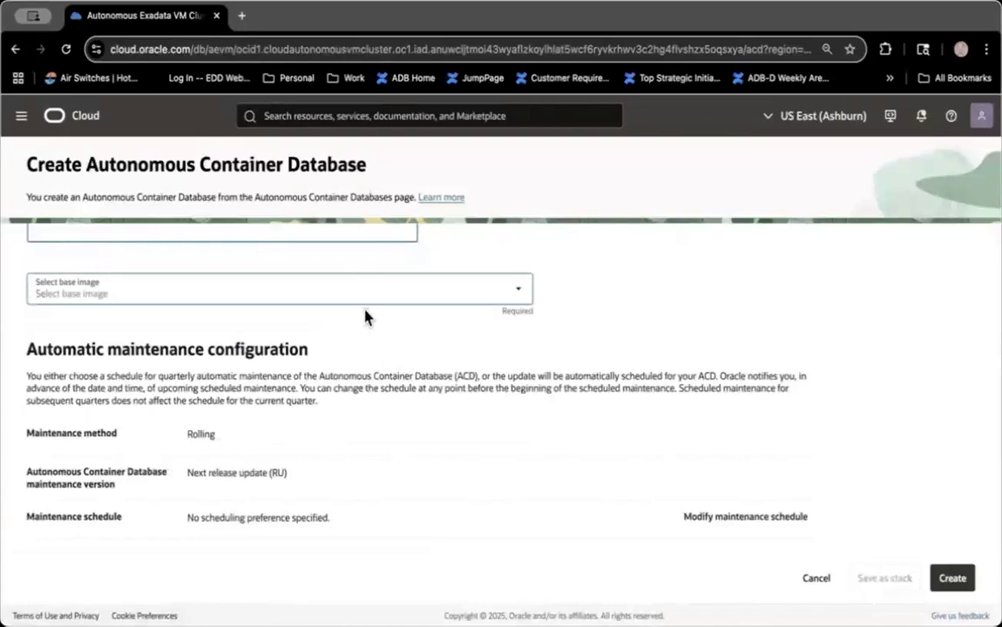
click(360, 290)
click(348, 332)
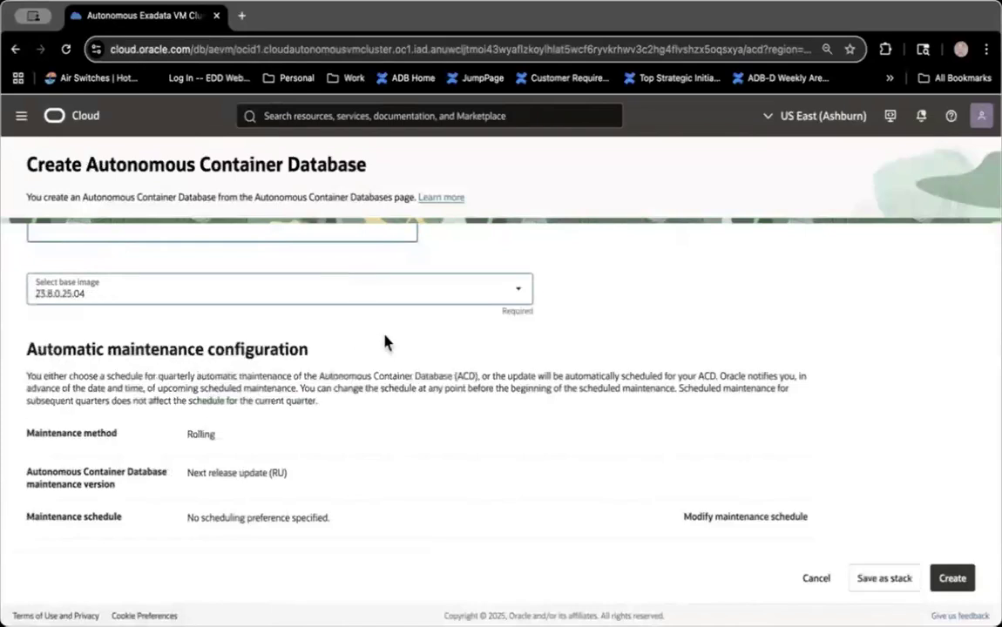
scroll(405, 349, down, 2)
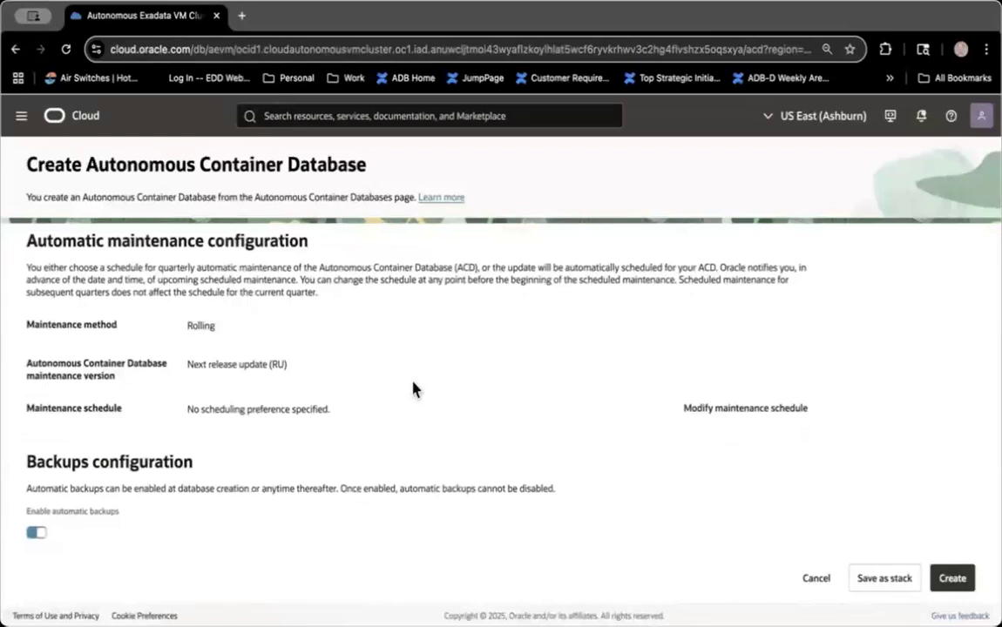
- Examine the custom schedule options in the automatic maintenance settings, including maintenance months, week, day and start hour, and cancel without saving
click(713, 411)
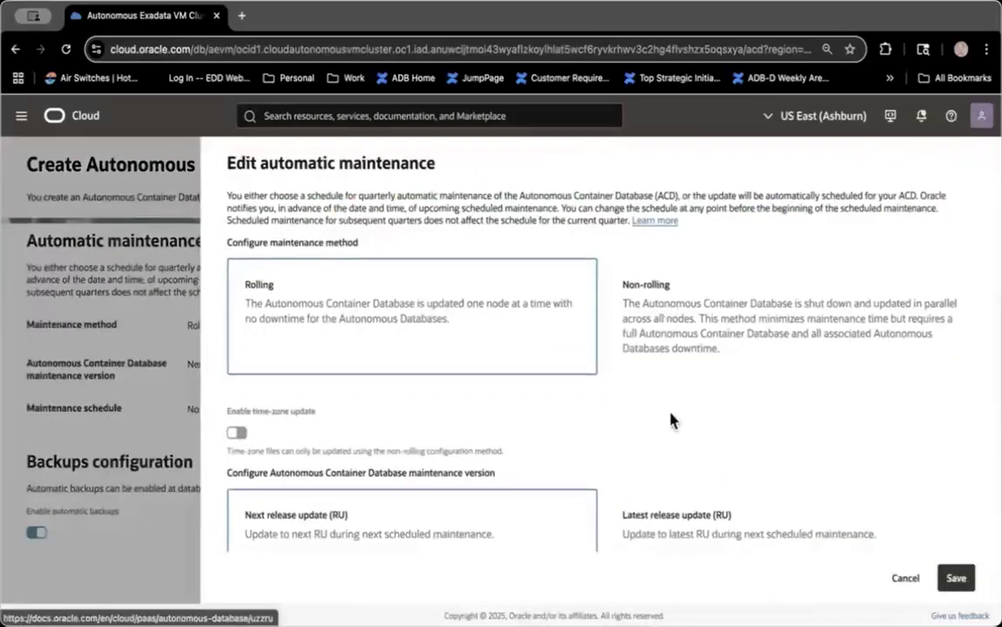
scroll(672, 421, down, 3)
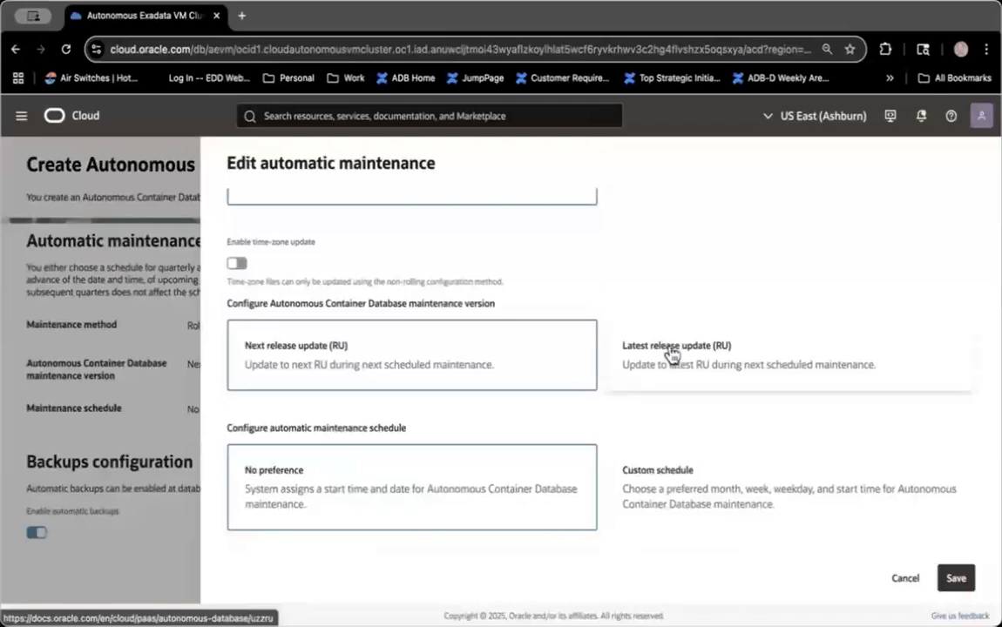
scroll(680, 414, down, 1)
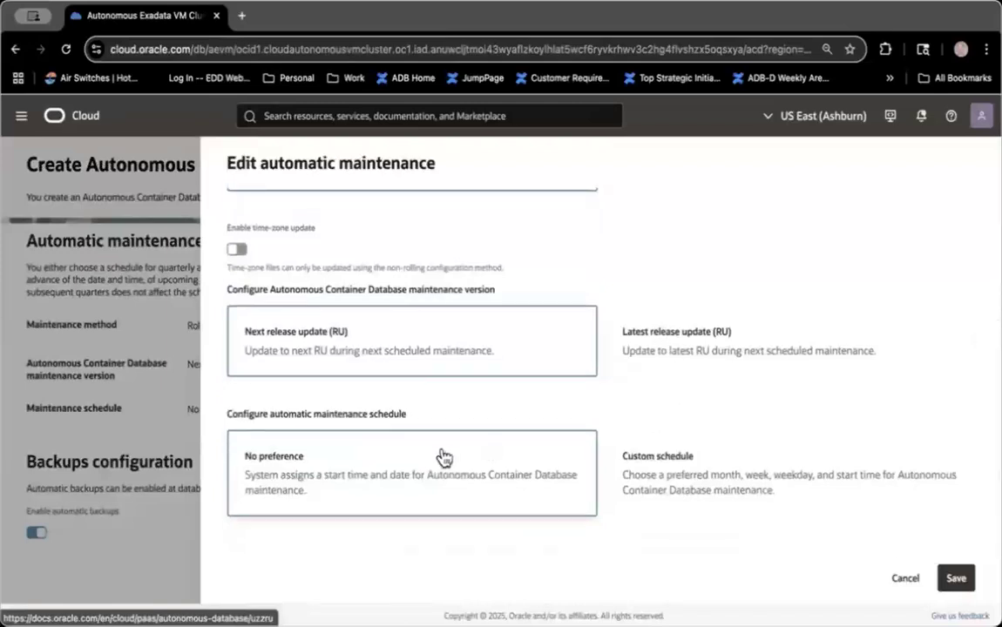
click(677, 473)
scroll(679, 473, down, 8)
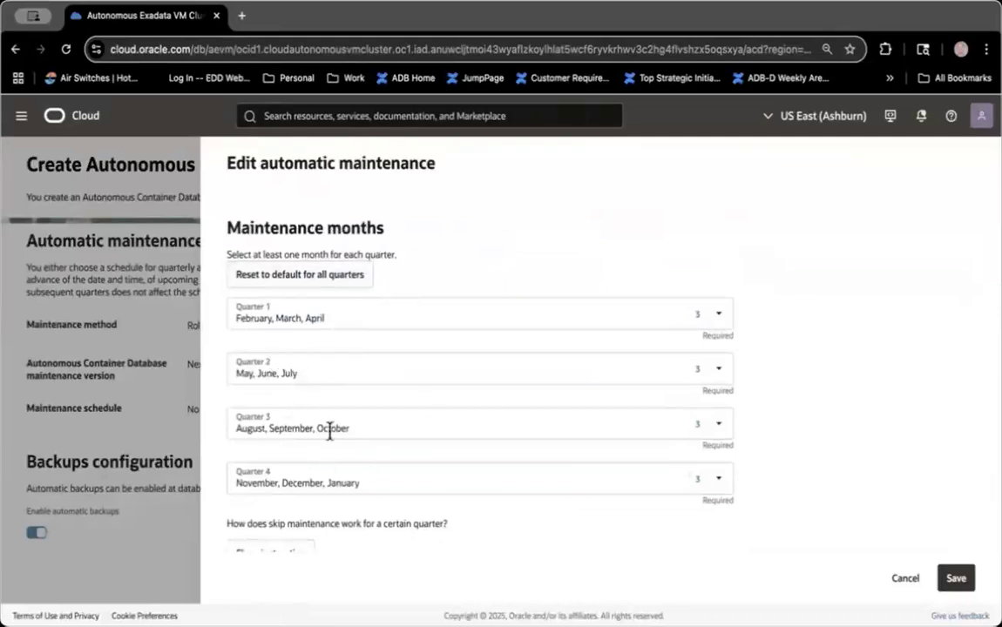
scroll(390, 397, down, 2)
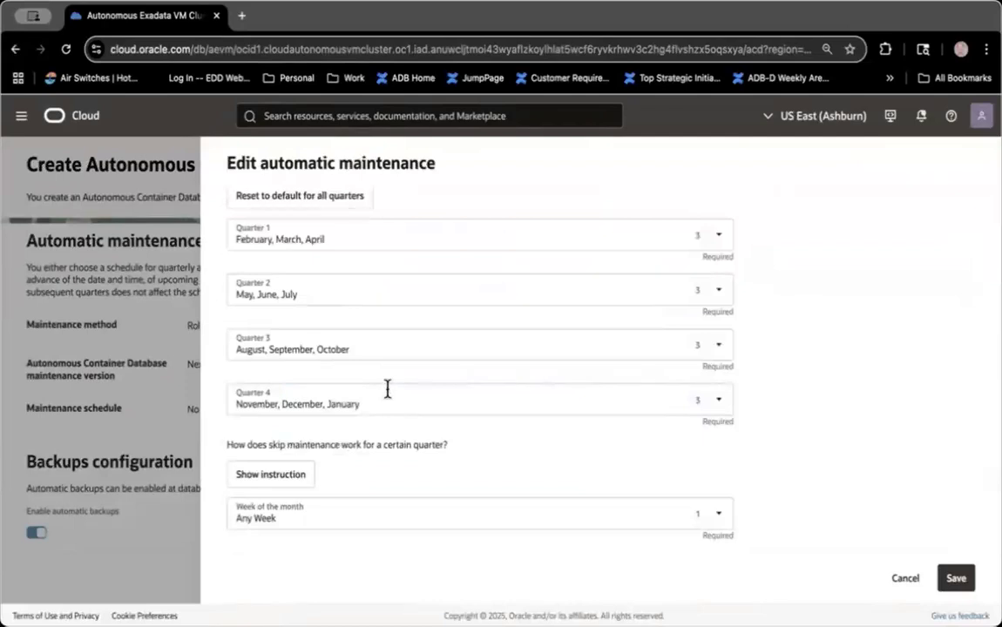
scroll(388, 389, down, 3)
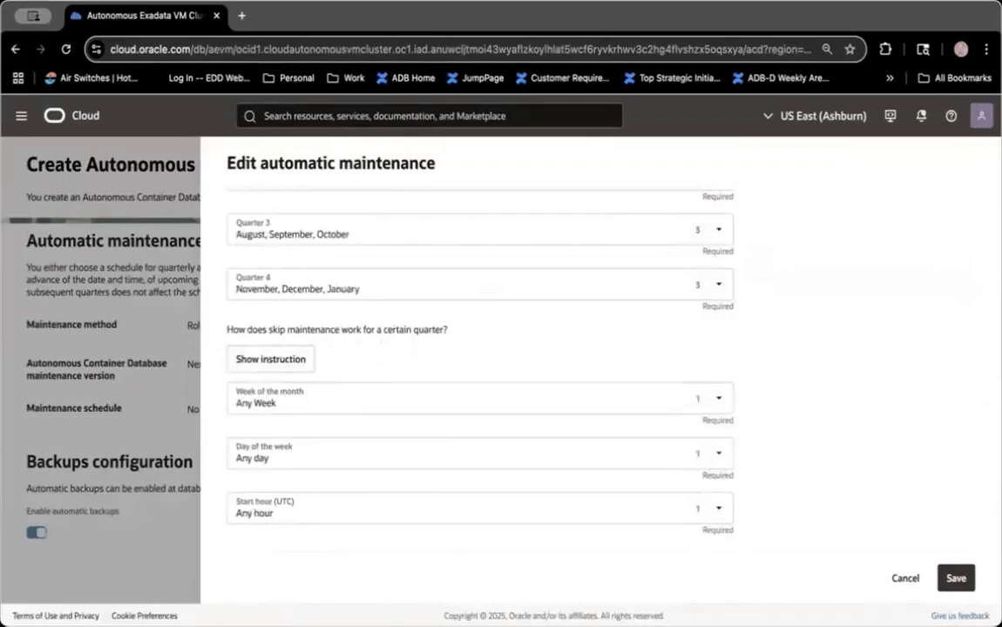
click(906, 580)
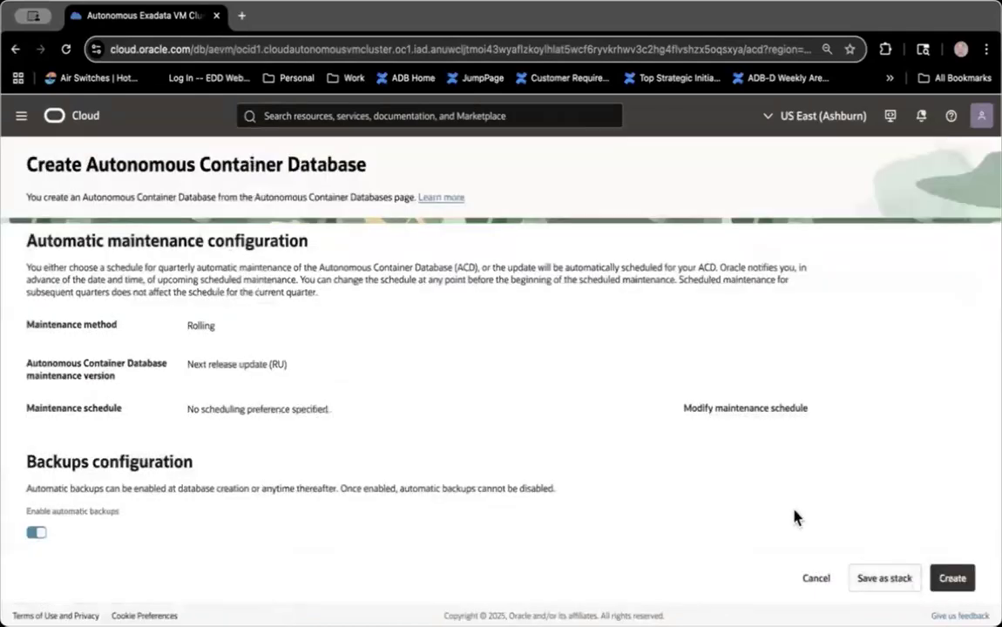
- Try Object Storage as the backup destination, and switch back to Amazon S3
scroll(794, 518, down, 2)
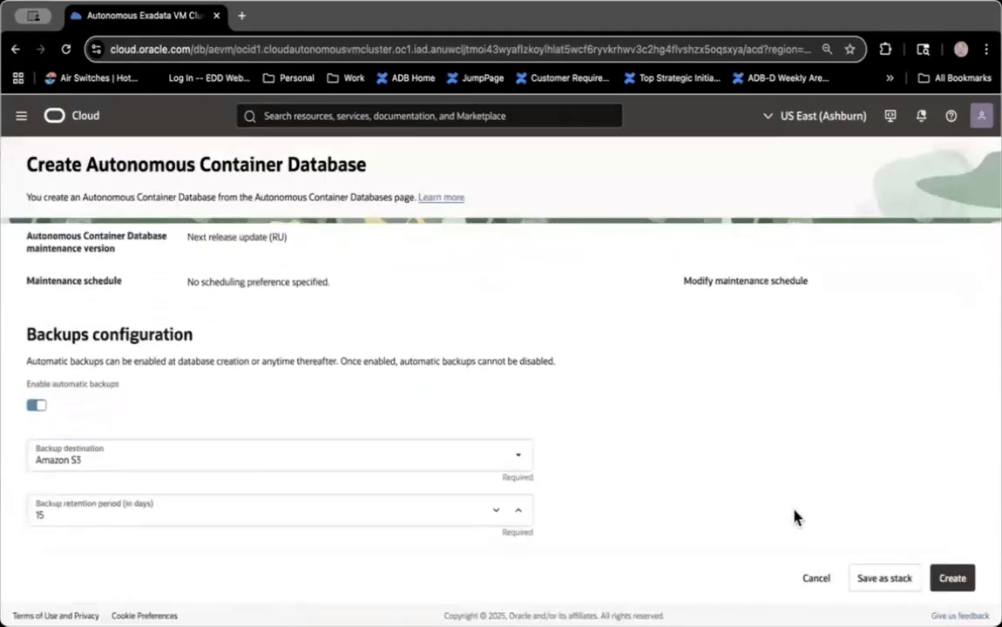
scroll(794, 518, down, 2)
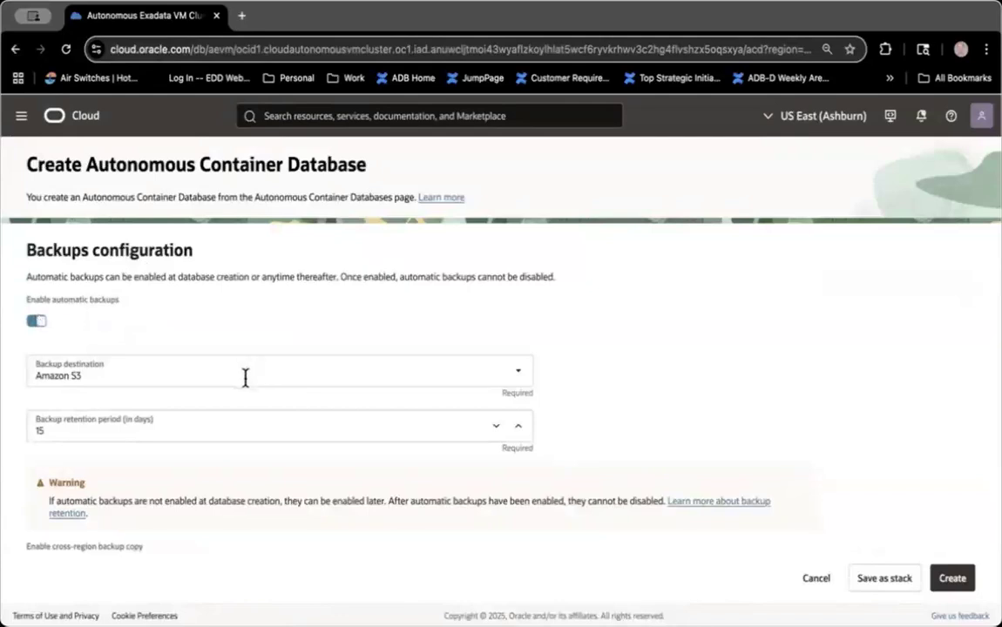
click(36, 376)
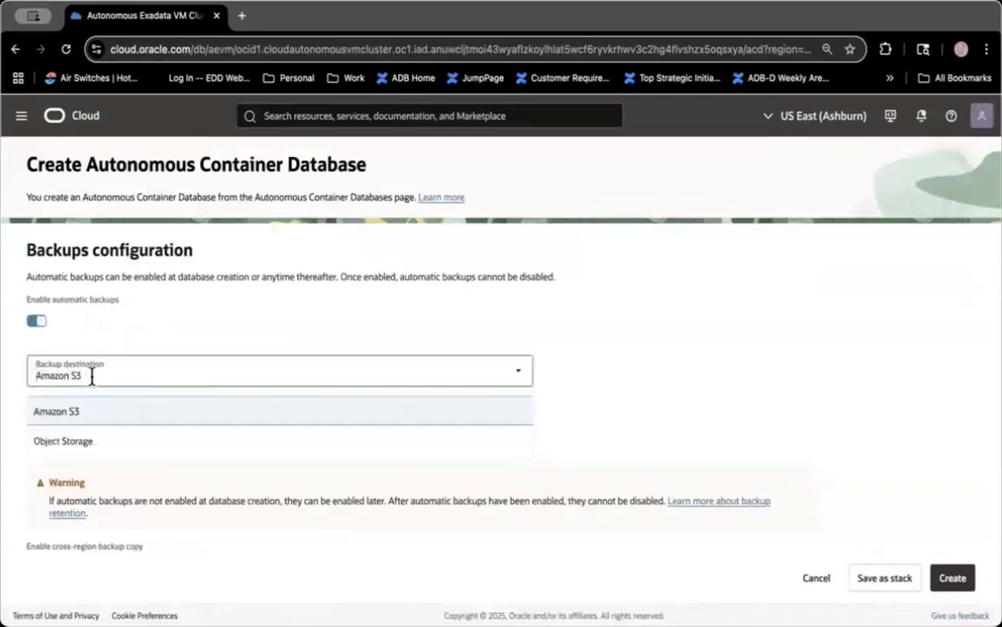
click(109, 442)
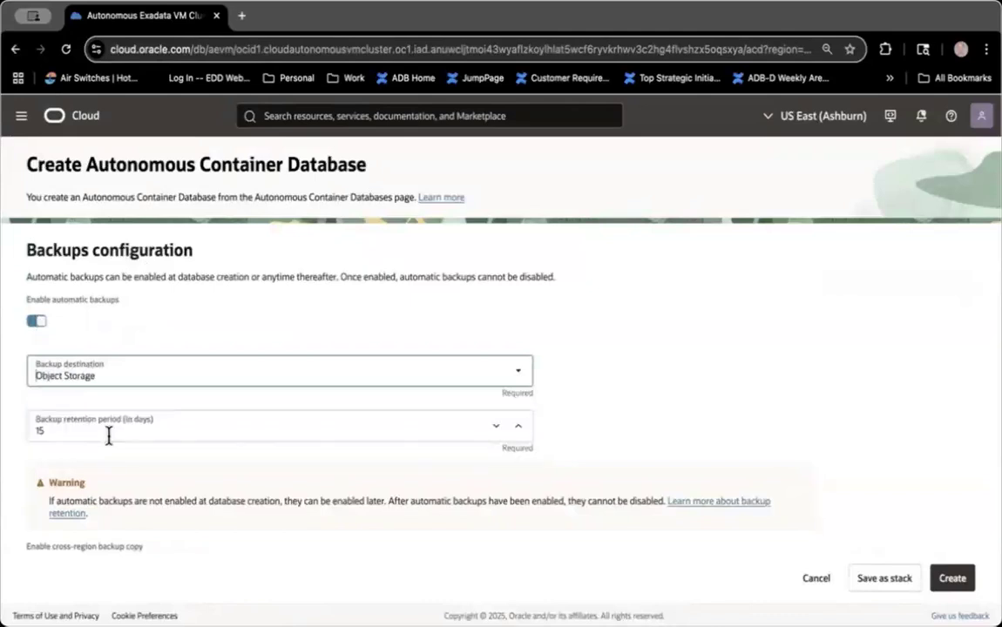
click(130, 368)
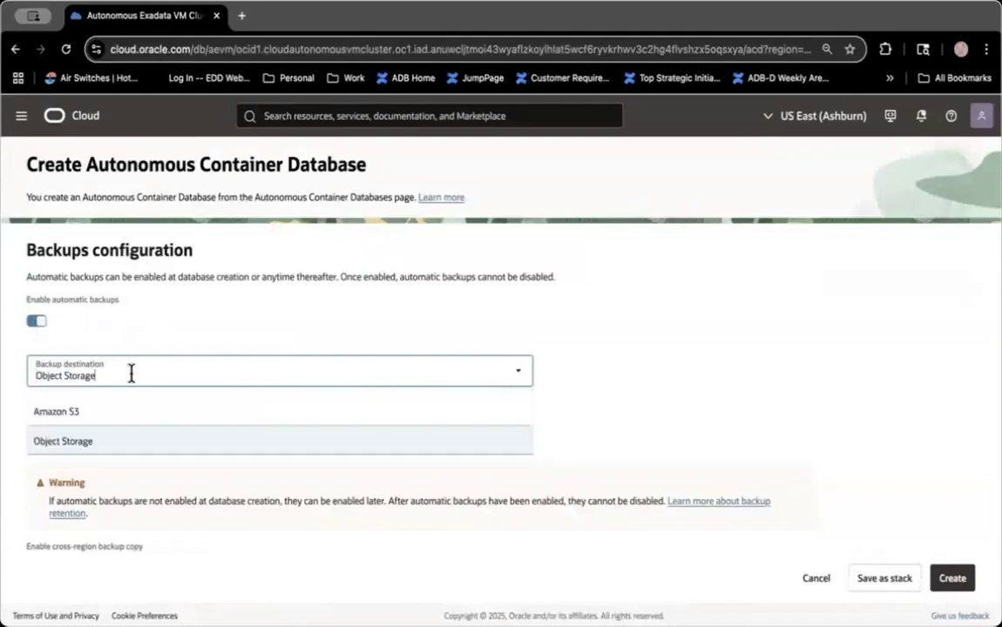
click(111, 412)
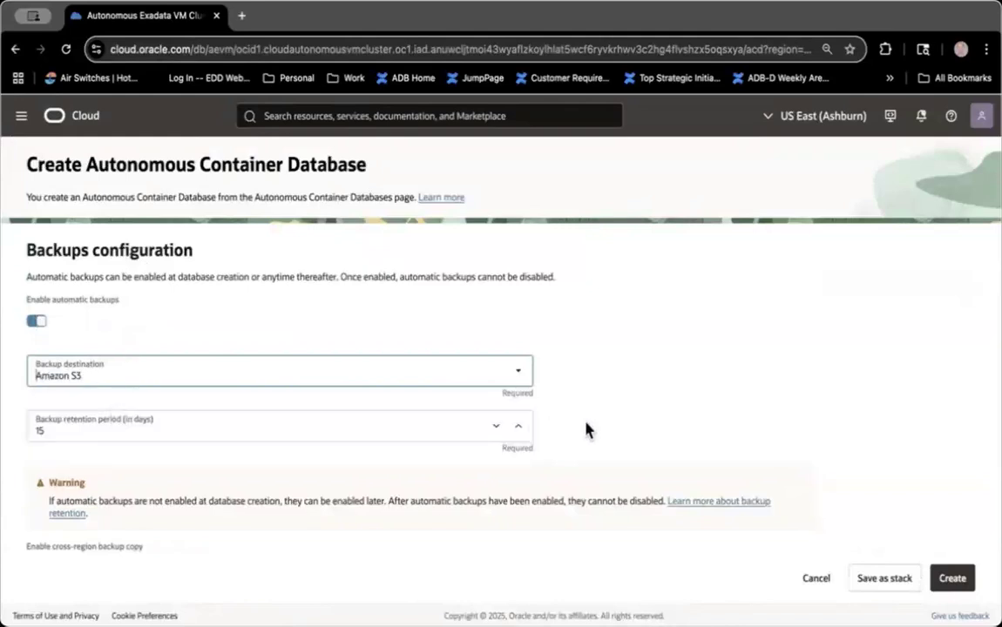
- Set the backup retention period to 90 days
click(467, 425)
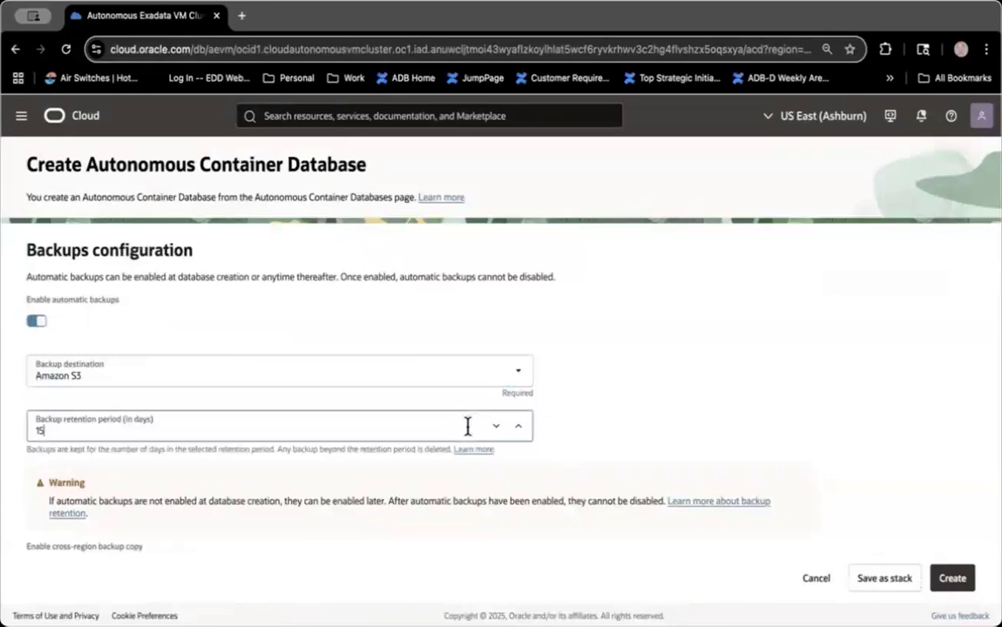
click(519, 430)
click(519, 430)
click(520, 431)
click(519, 430)
click(520, 430)
click(520, 431)
click(520, 430)
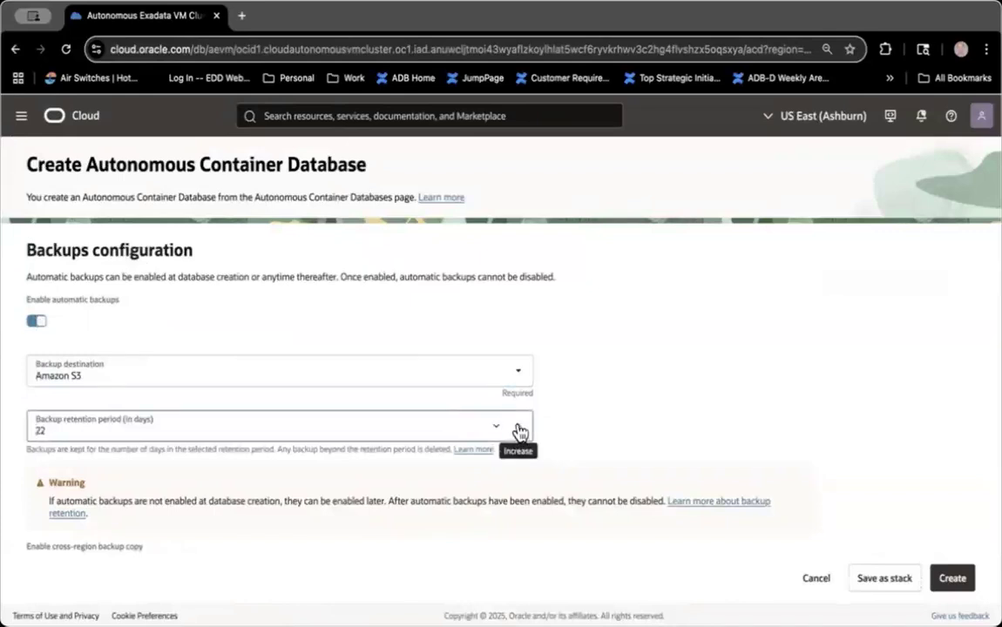
double_click(37, 431)
text(90)
click(599, 431)
- Examine the cross-region backup copy and contact settings, and expand the advanced options to review resource management and net services architecture
scroll(600, 432, down, 5)
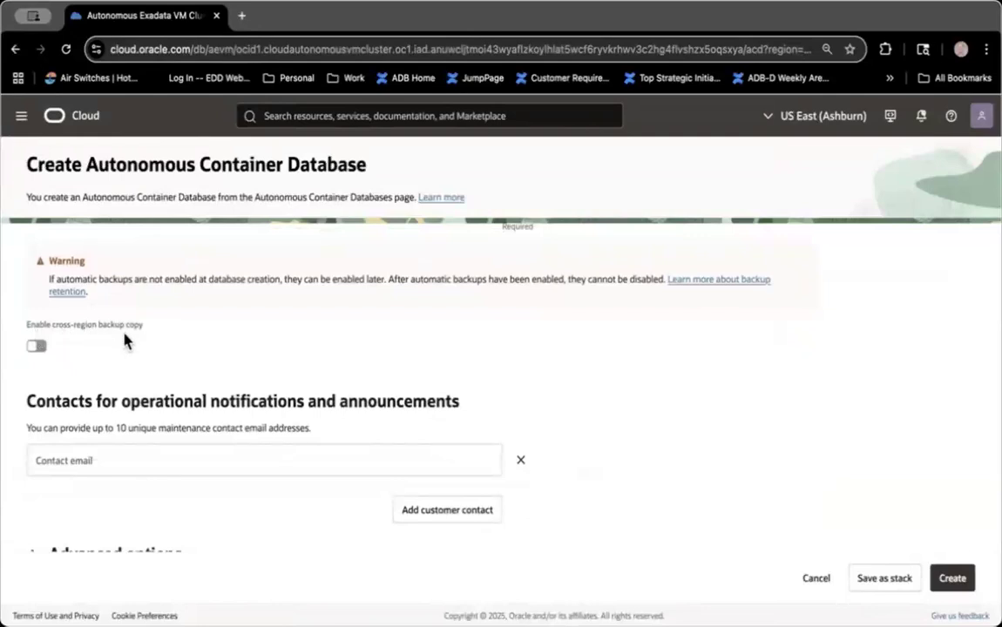
scroll(221, 360, down, 3)
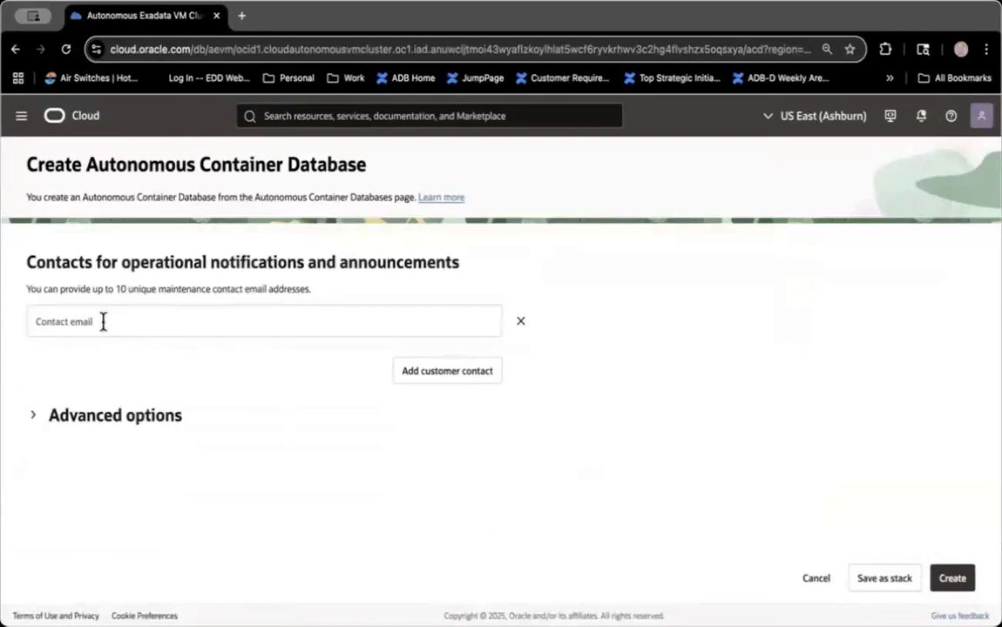
click(35, 423)
scroll(197, 431, down, 5)
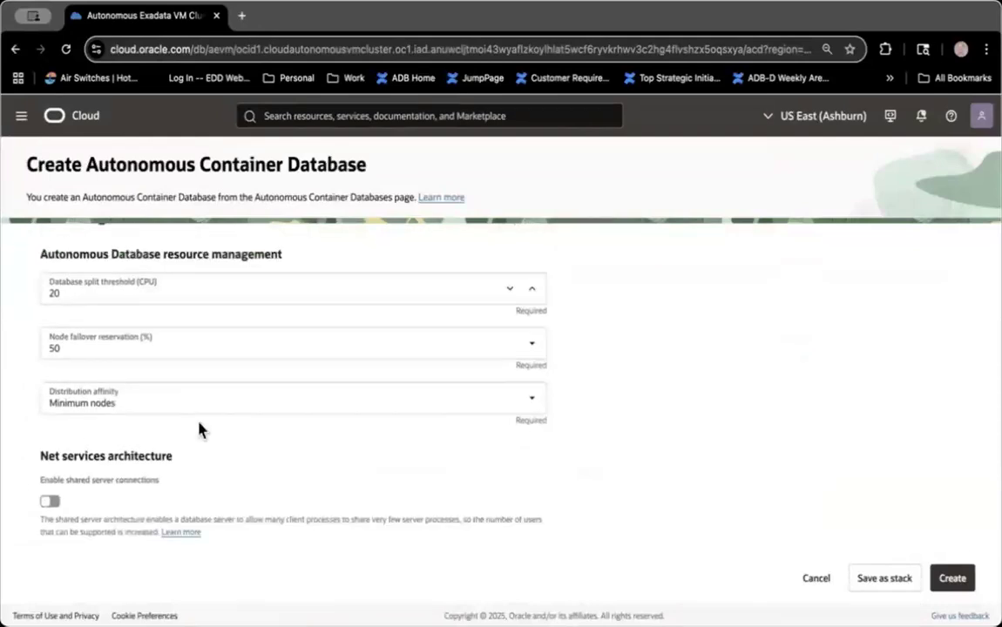
scroll(199, 428, up, 1)
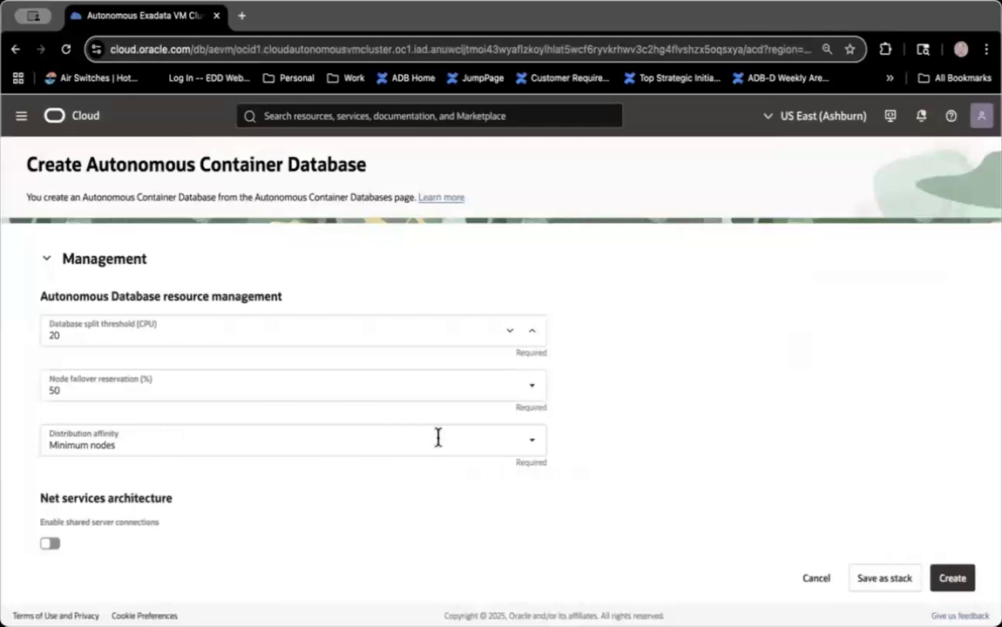
scroll(438, 437, down, 5)
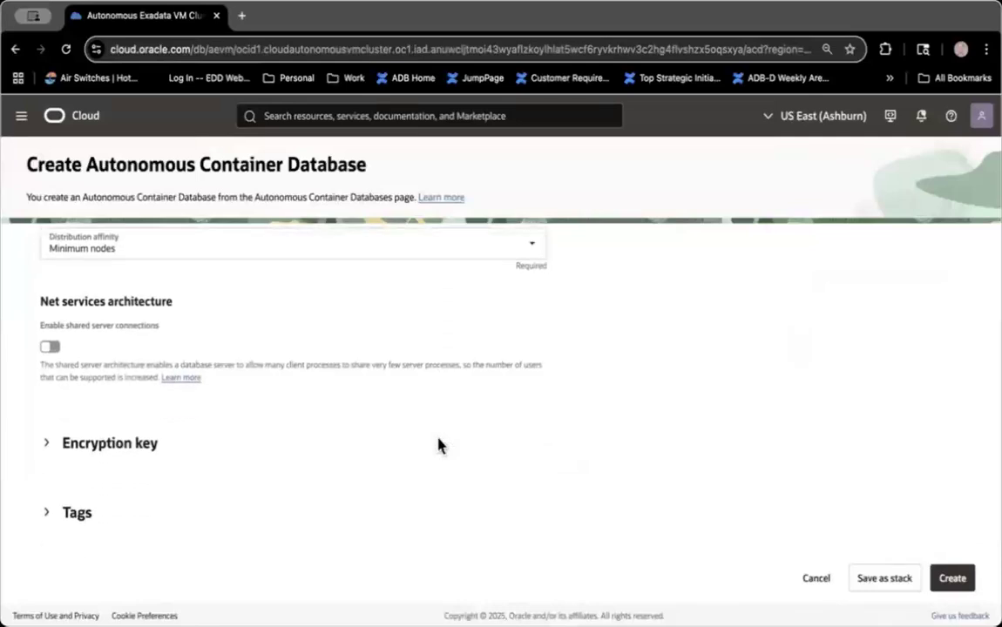
- Choose encryption using a customer-managed key in this tenancy with the OCI Vault service key type, and submit the container database form
click(46, 443)
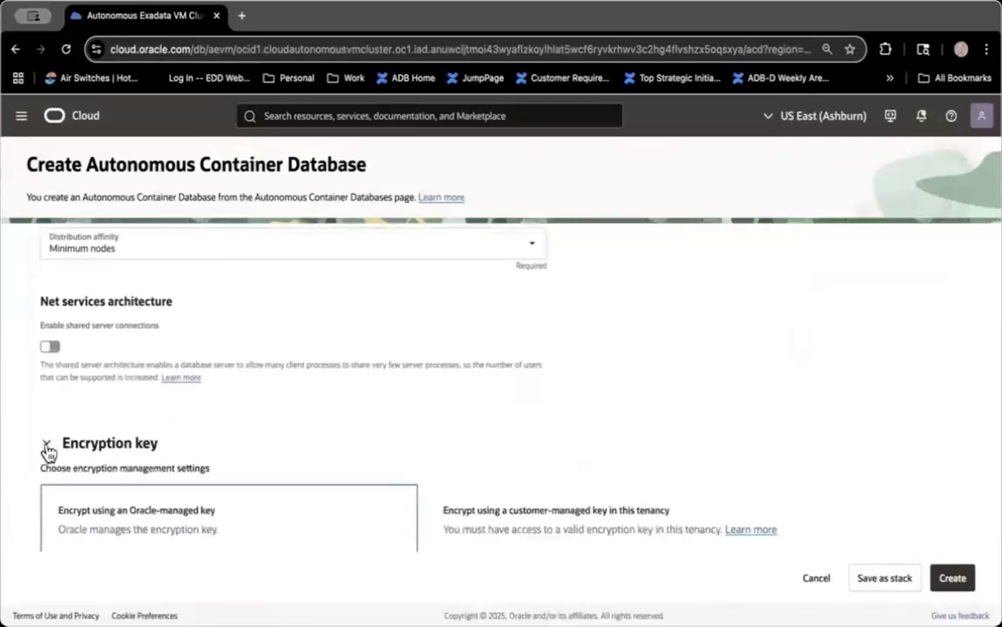
scroll(304, 427, down, 3)
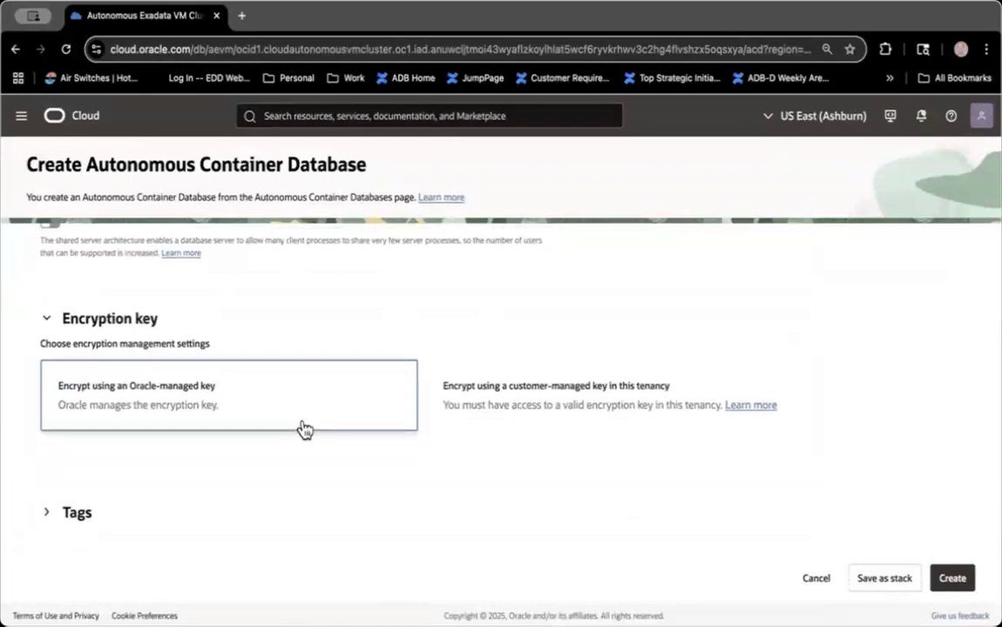
click(592, 398)
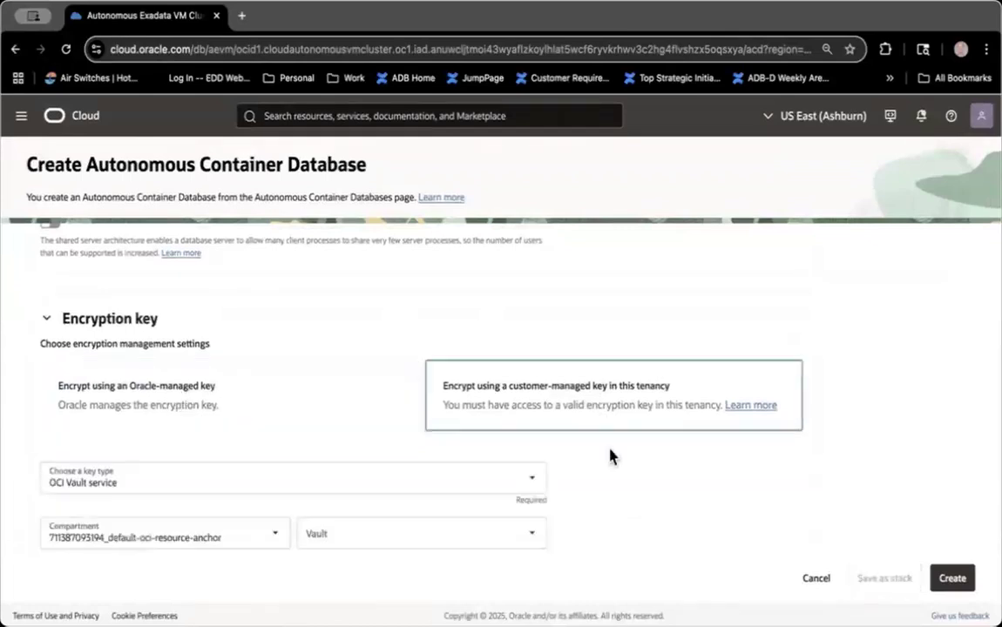
scroll(559, 428, down, 3)
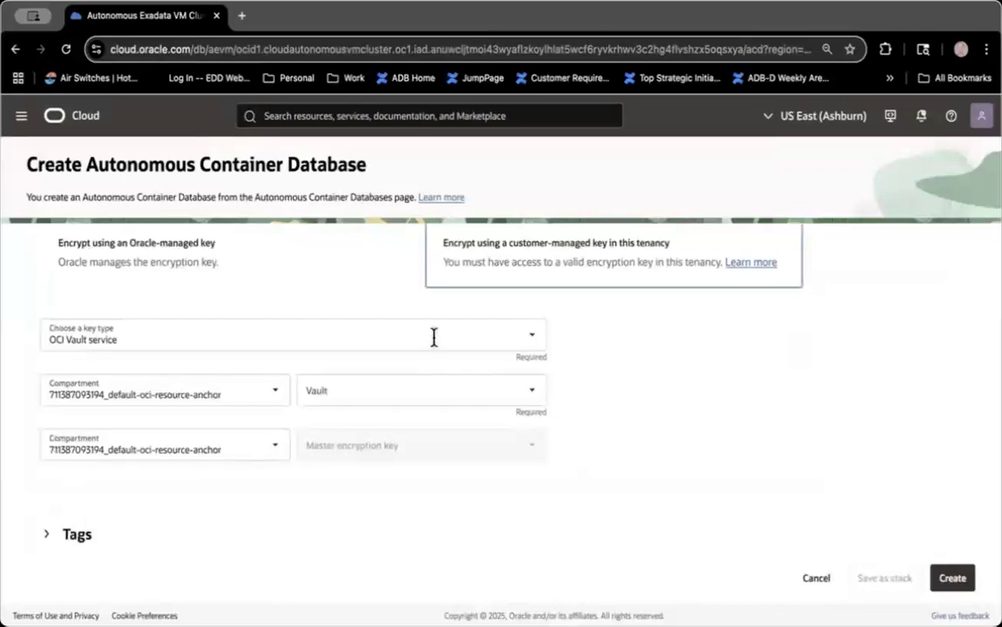
click(431, 338)
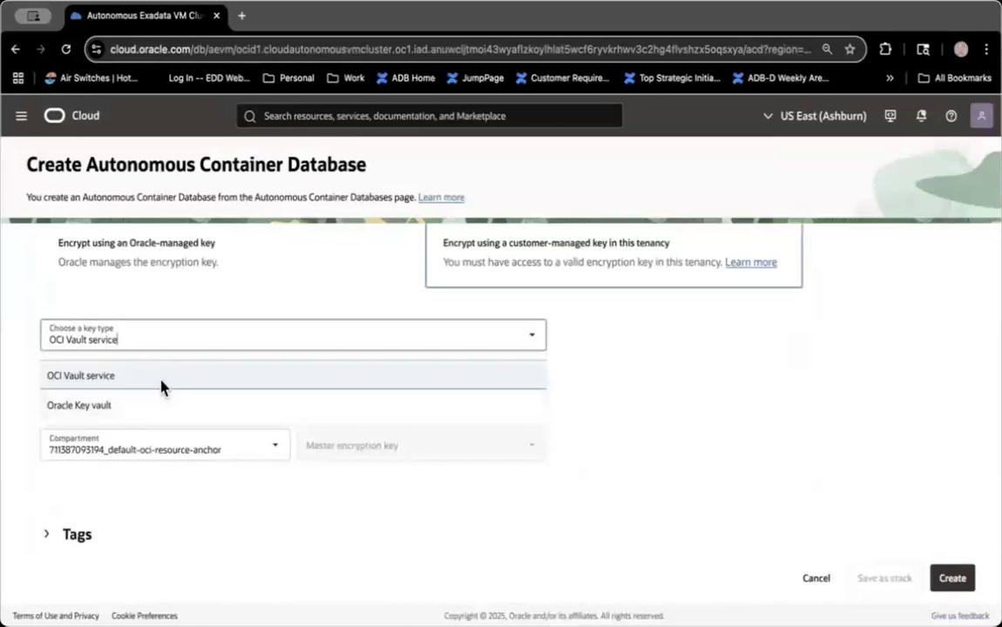
click(579, 362)
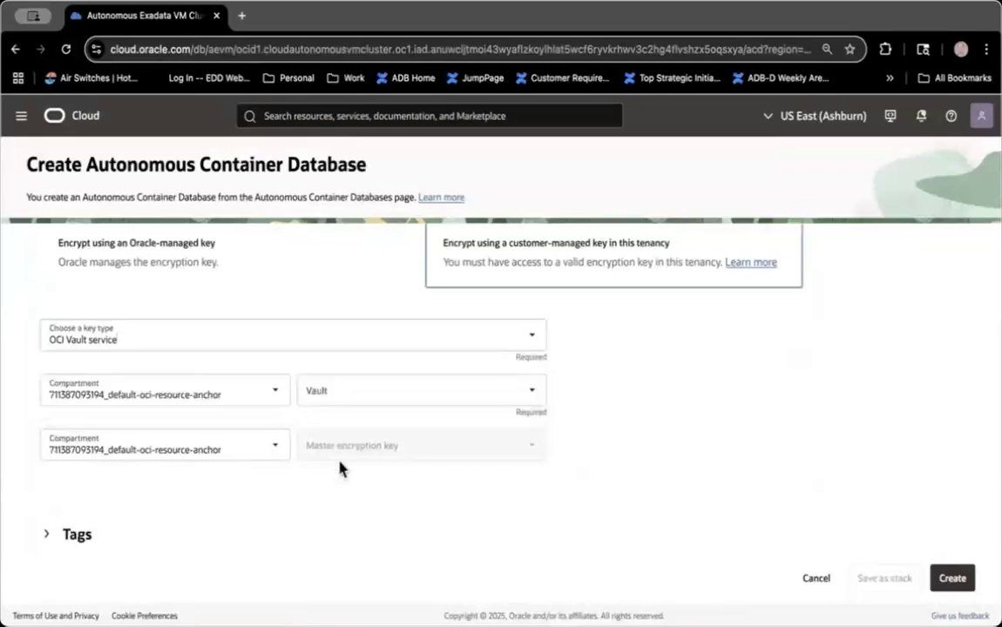
scroll(339, 467, down, 1)
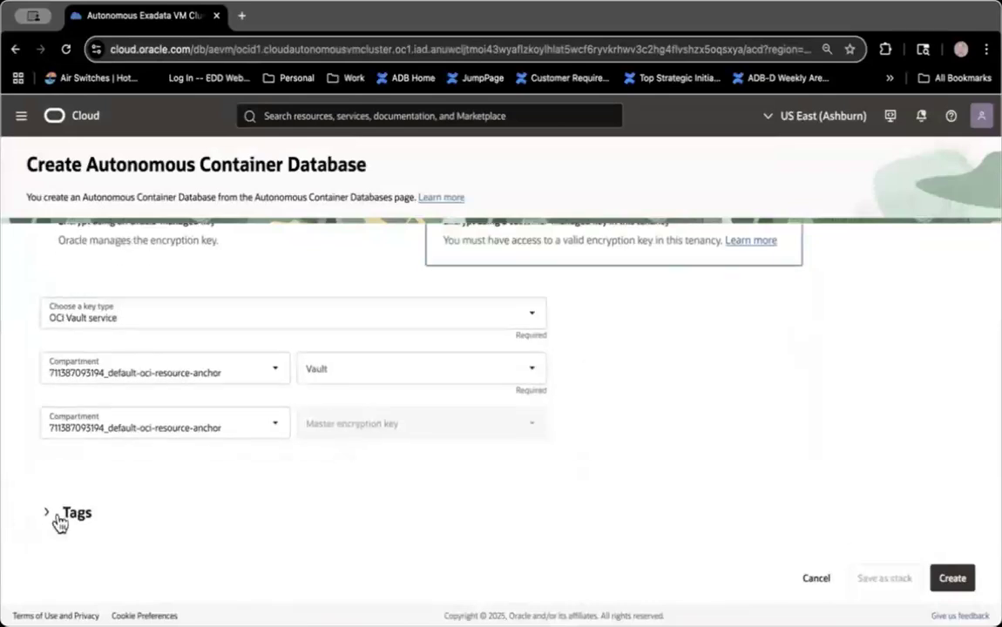
click(953, 579)
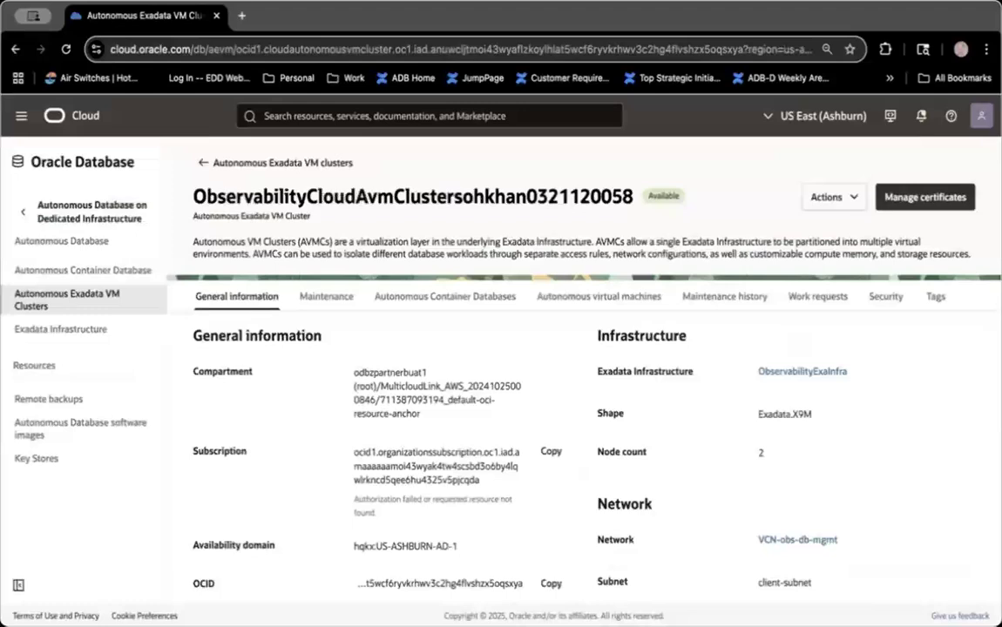
- Open ACD-S3-Test from the Autonomous Container Databases list, and examine its available actions and its Autonomous Databases
click(113, 279)
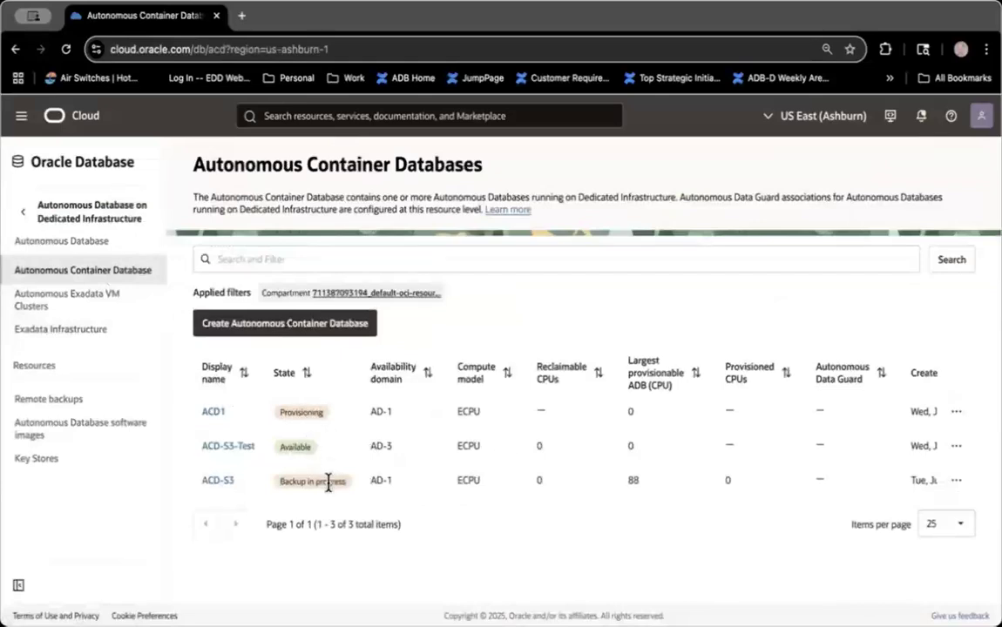
click(220, 447)
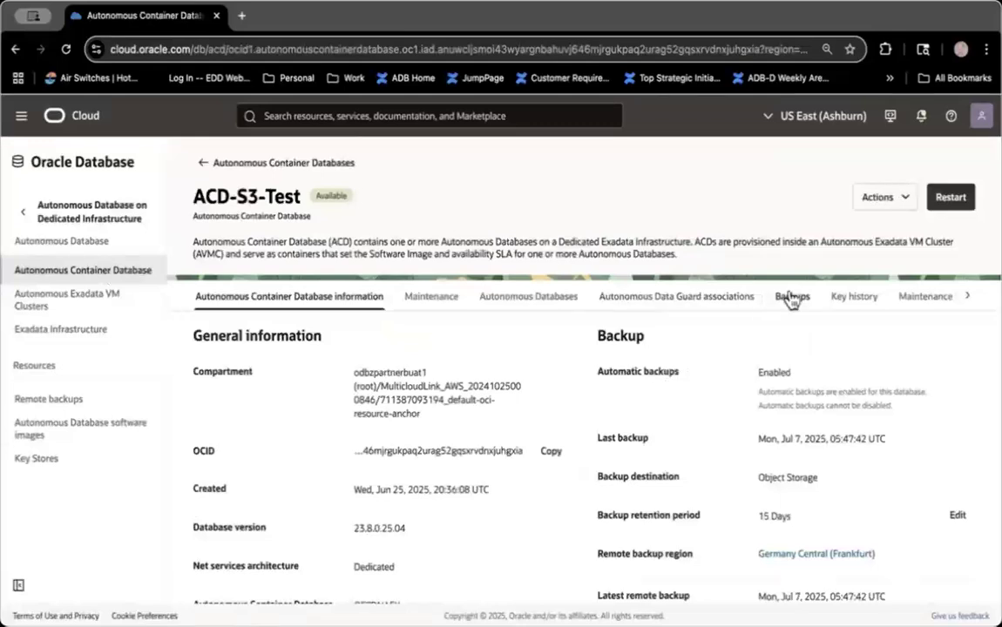
click(907, 198)
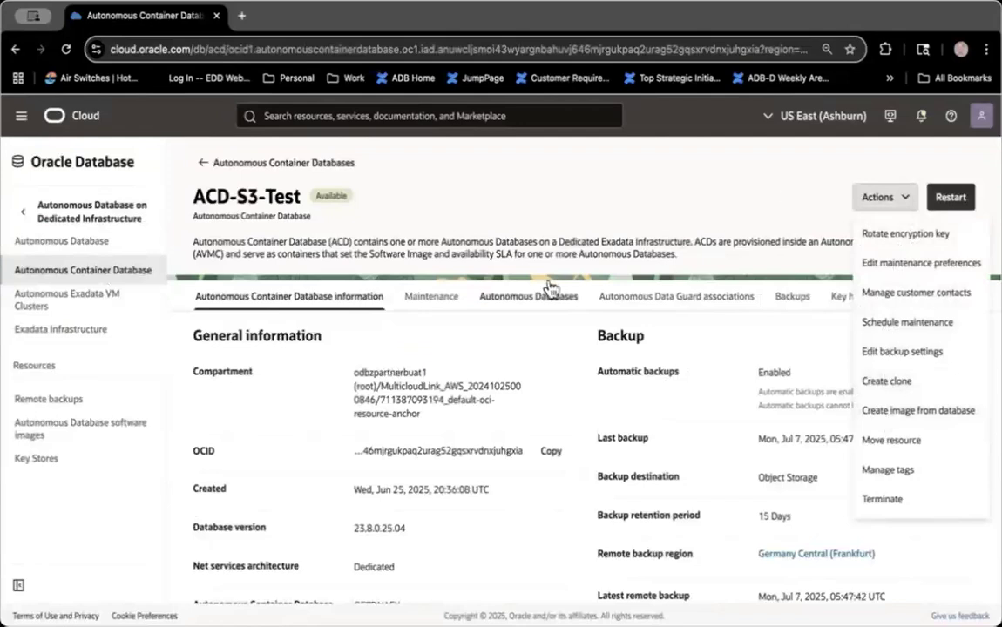
click(510, 301)
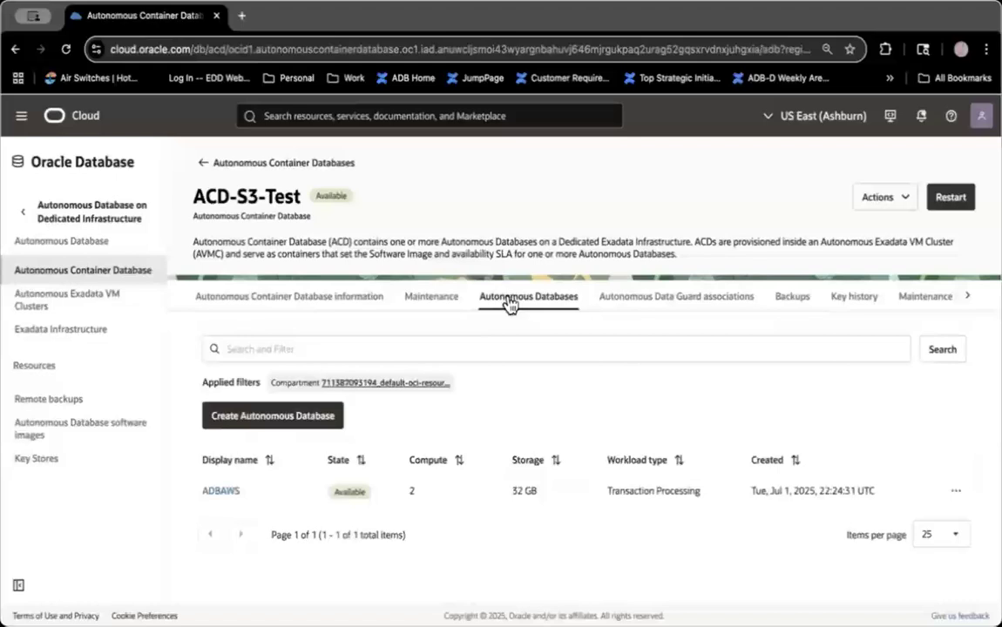
- Start creating an Autonomous Database in ACD-S3-Test with the Transaction Processing workload type
click(297, 416)
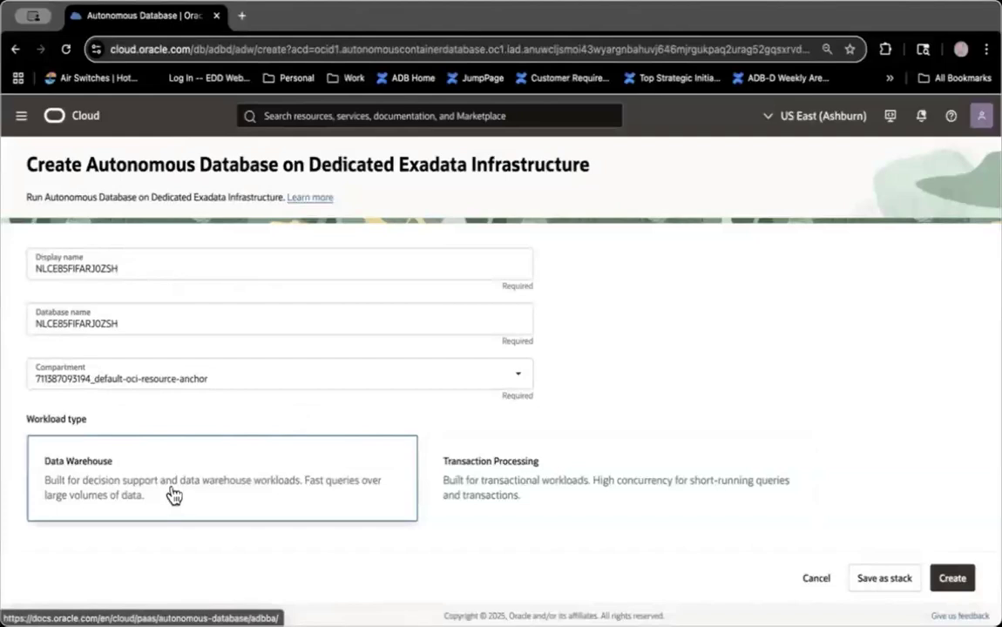
click(514, 474)
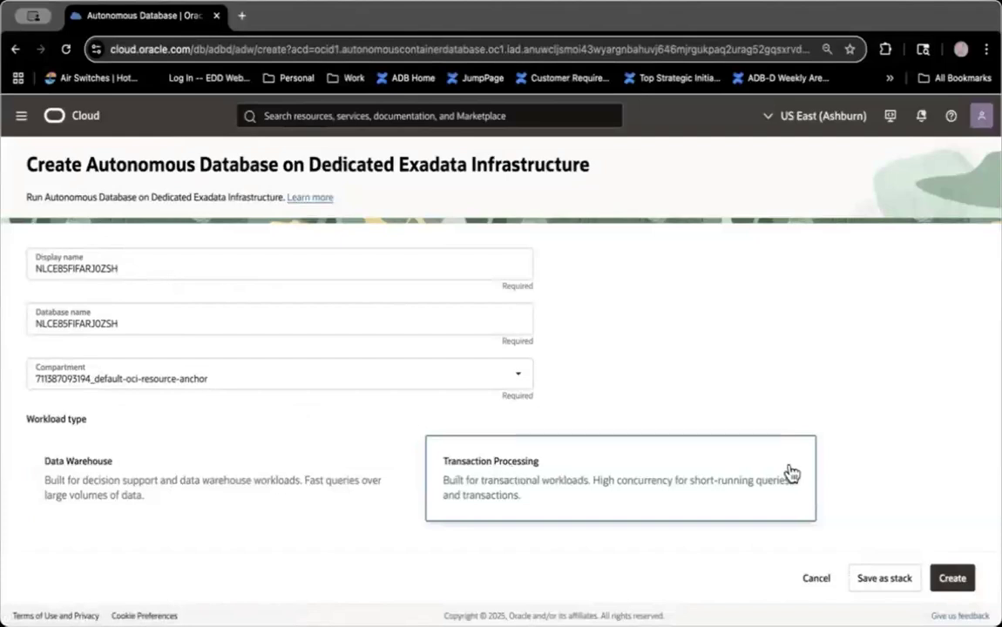
scroll(863, 473, down, 3)
scroll(863, 473, down, 1)
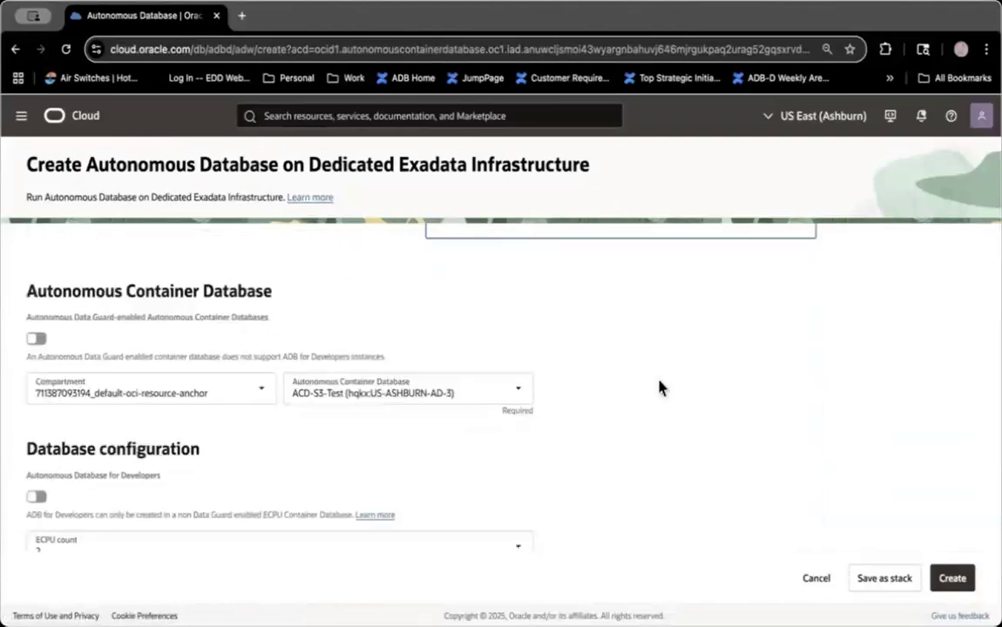
- Try the Data Guard-enabled container database option and the Autonomous Database for Developers option, switching each back off
click(37, 339)
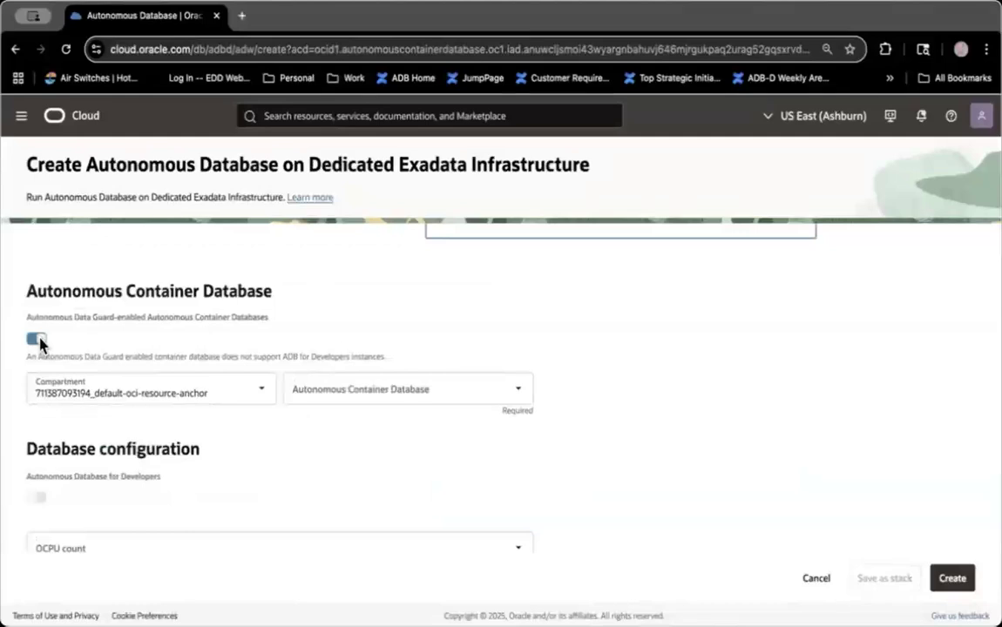
click(38, 339)
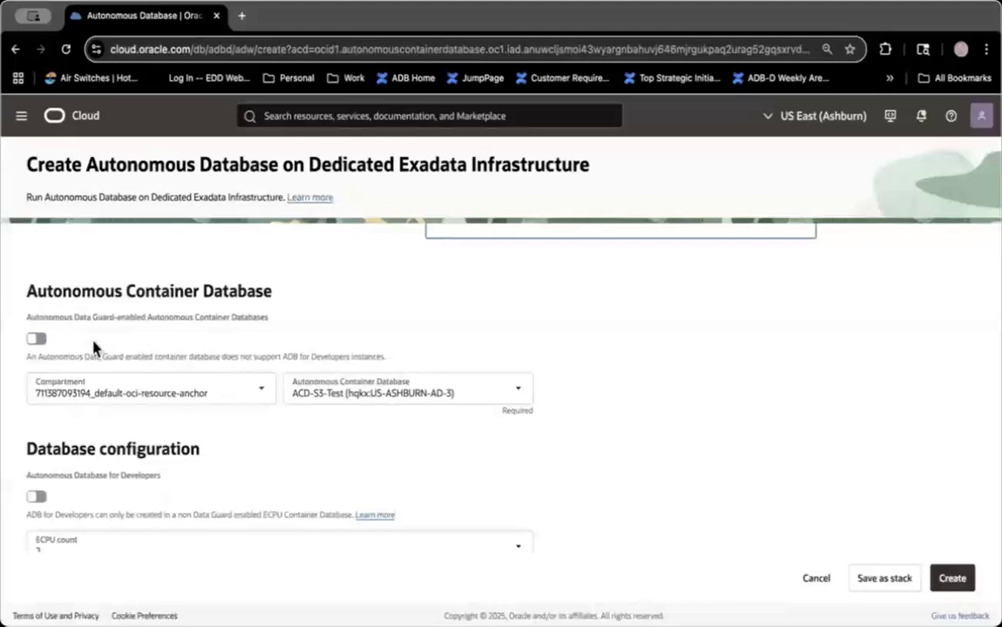
scroll(94, 381, down, 3)
scroll(94, 384, down, 1)
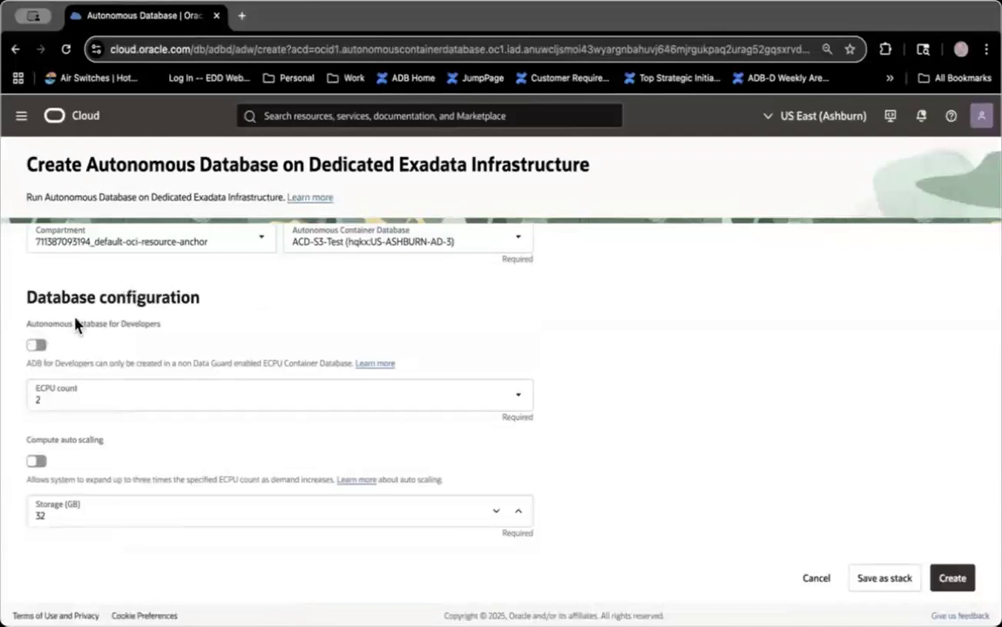
click(36, 346)
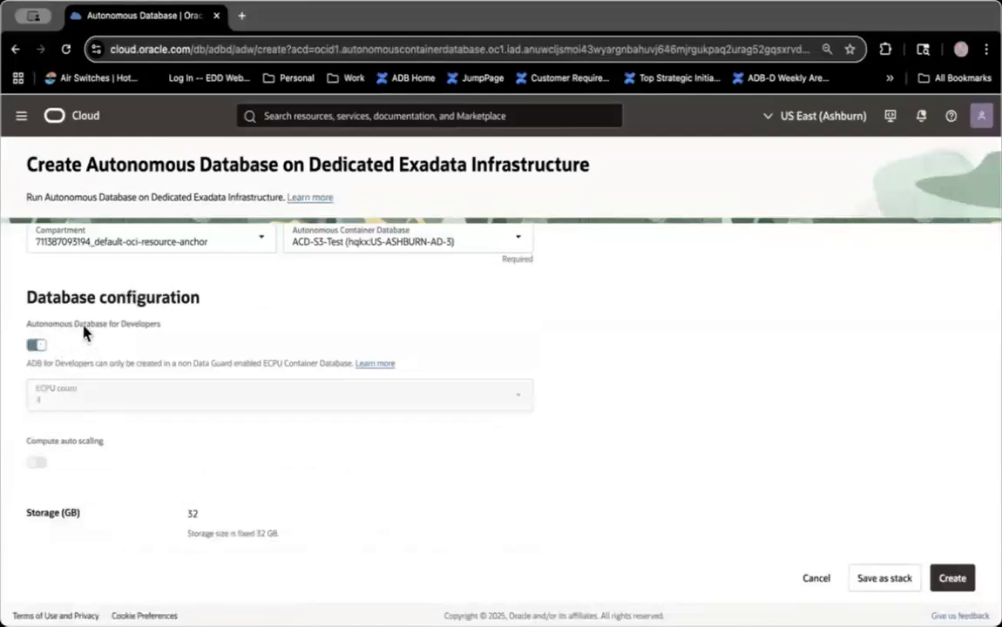
click(33, 347)
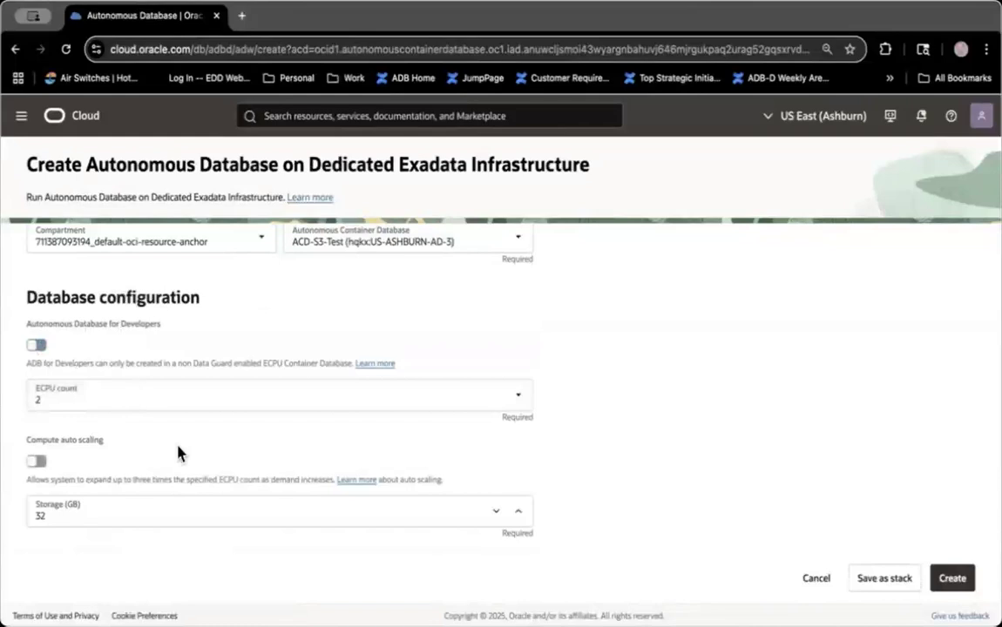
- Try compute auto scaling for the new Autonomous Database and leave it switched off
scroll(157, 397, down, 3)
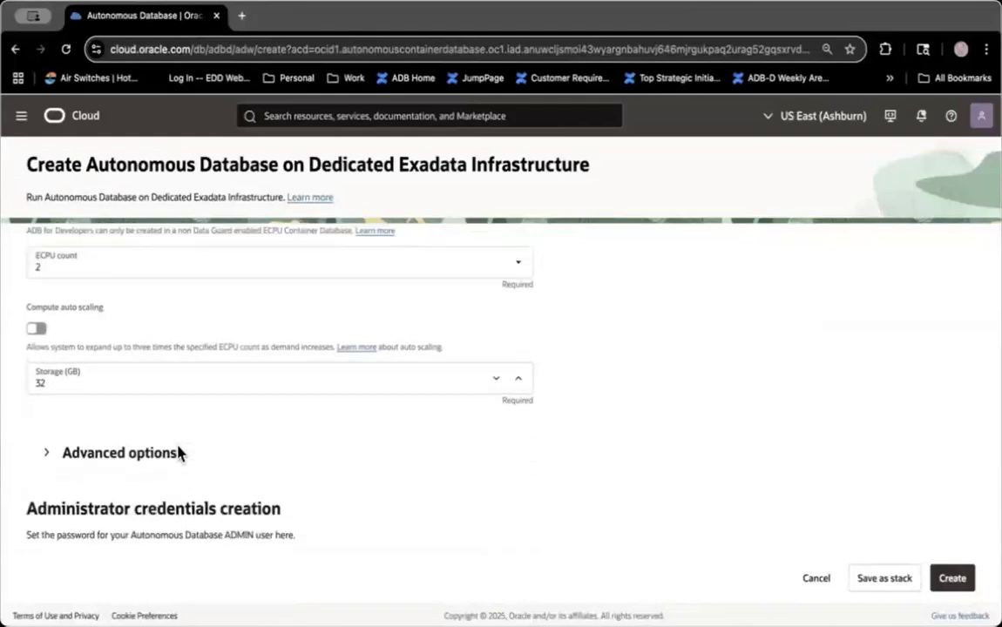
click(36, 313)
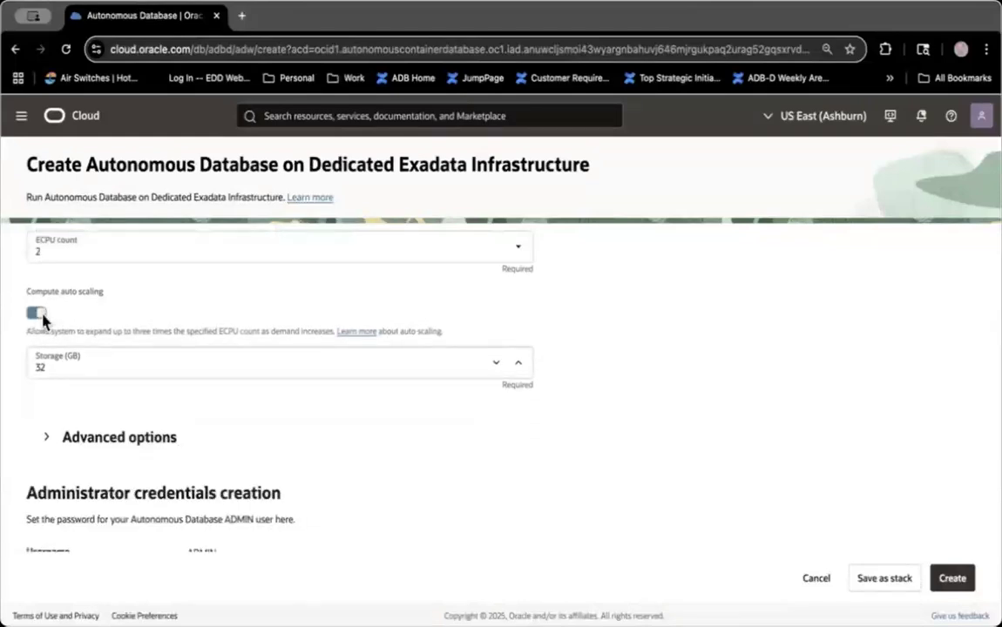
click(33, 314)
click(34, 315)
- Examine the elastic pool option, administrator credentials, network access configuration and operational contact settings
scroll(125, 450, down, 1)
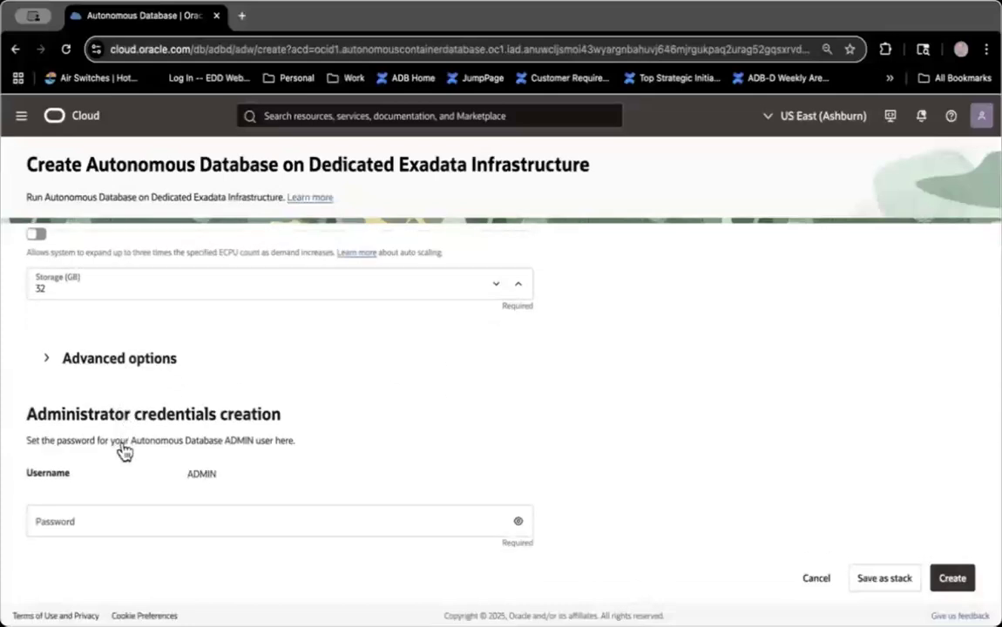
click(47, 360)
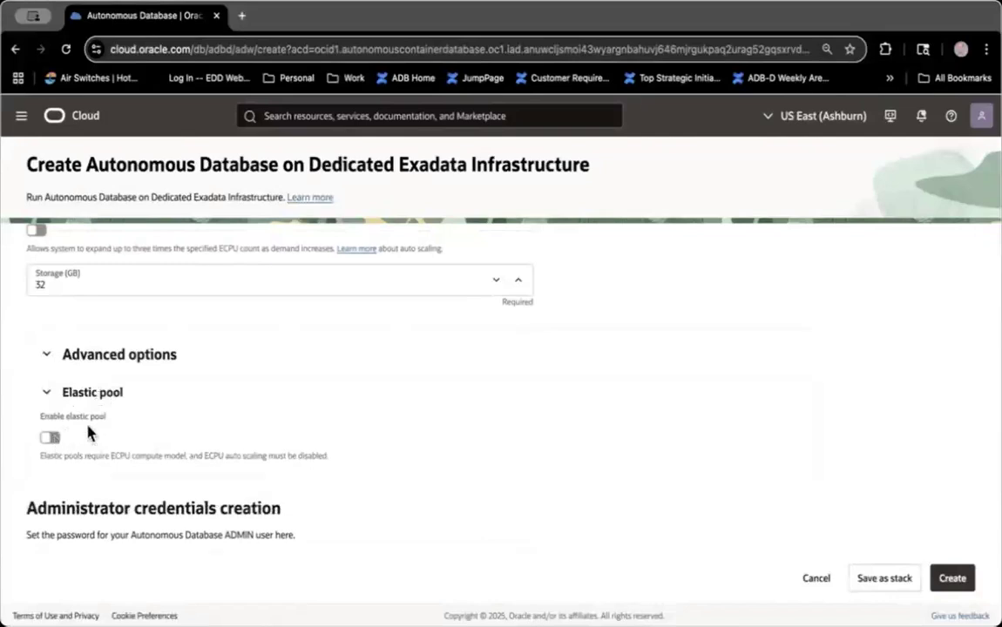
scroll(129, 417, down, 3)
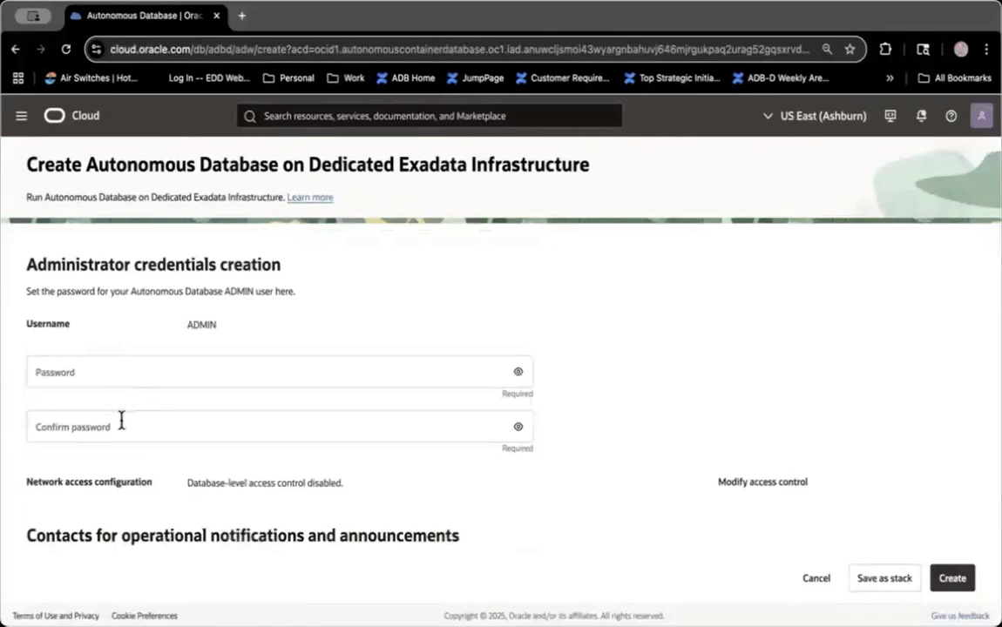
scroll(121, 421, down, 3)
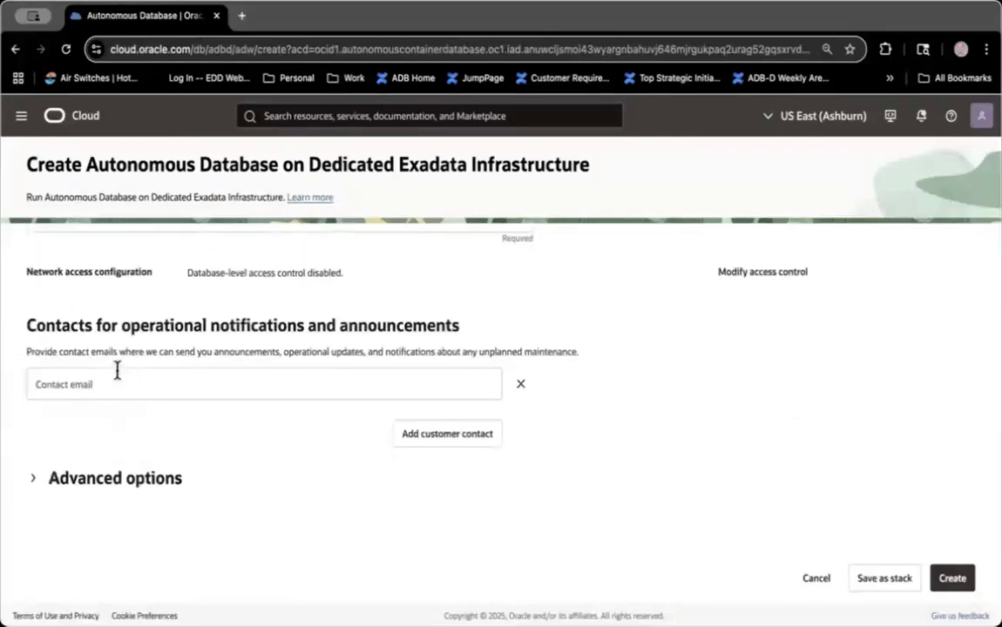
- Expand the form's final advanced options and examine the encryption key, character set management and Database In-Memory settings
click(33, 479)
scroll(240, 481, down, 3)
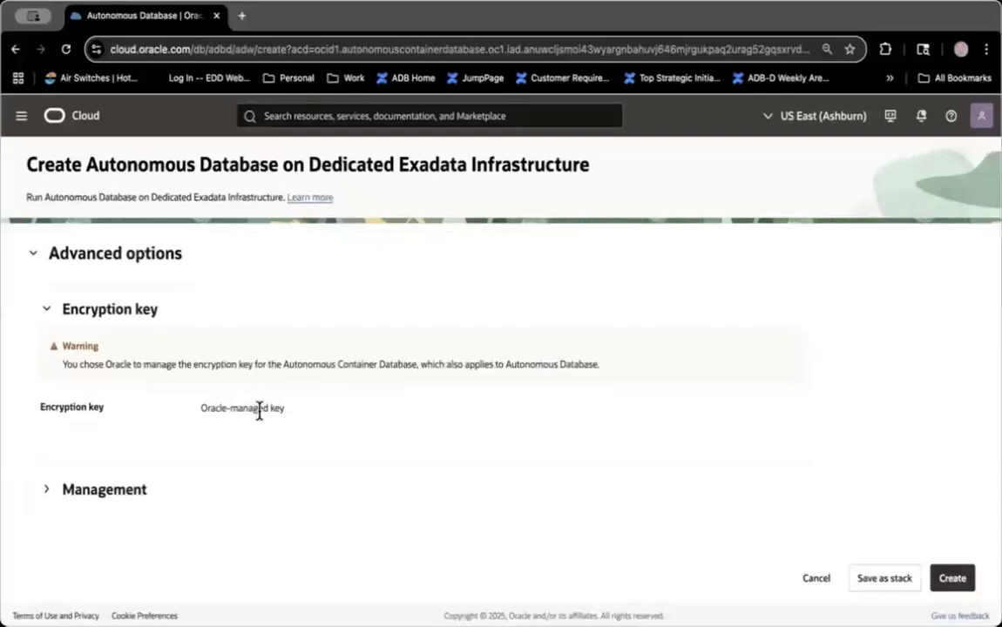
scroll(259, 411, down, 2)
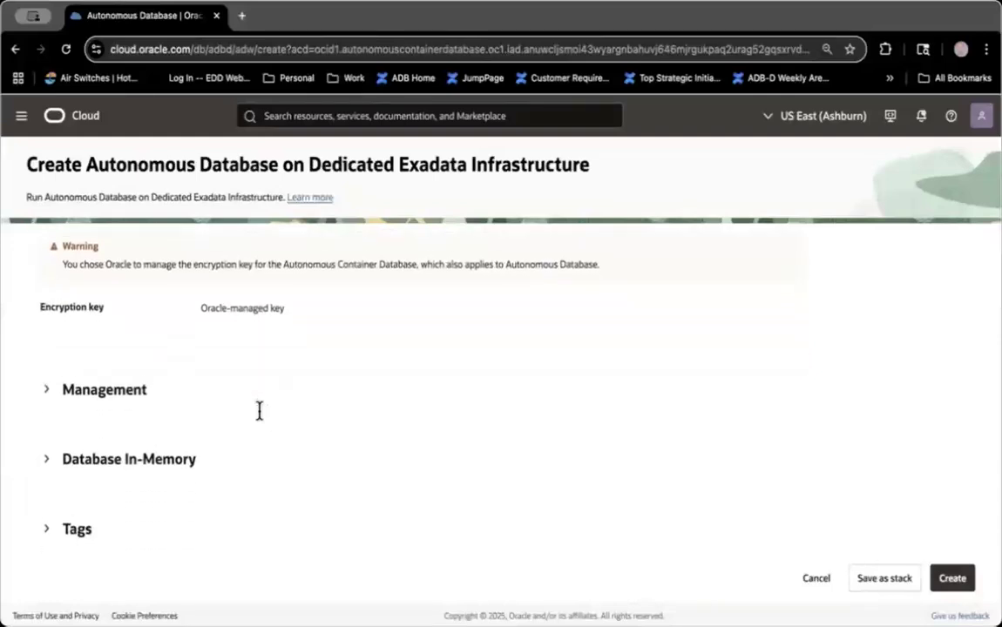
click(45, 383)
scroll(221, 405, down, 2)
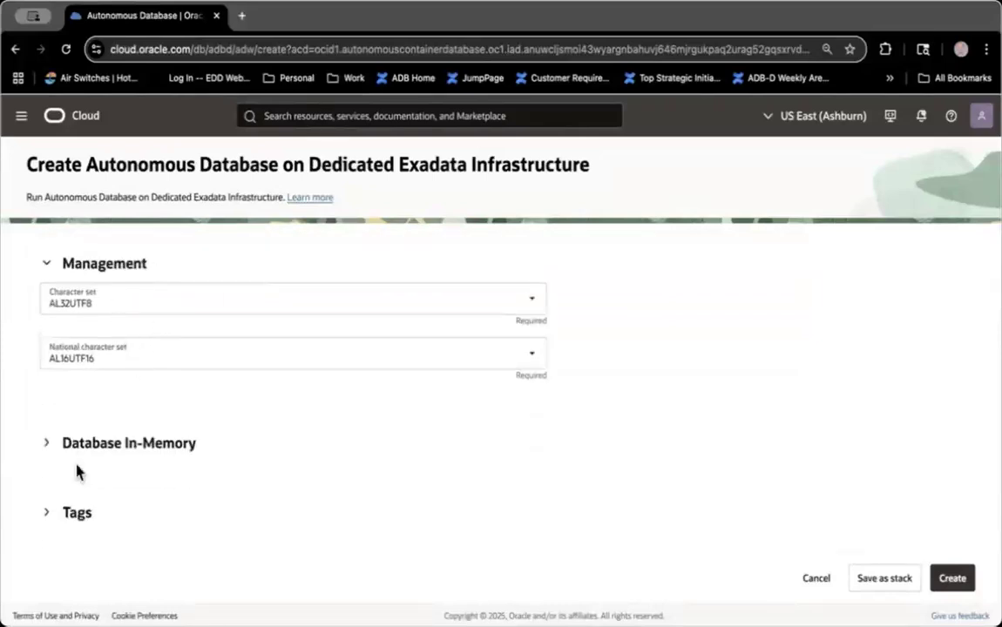
click(57, 449)
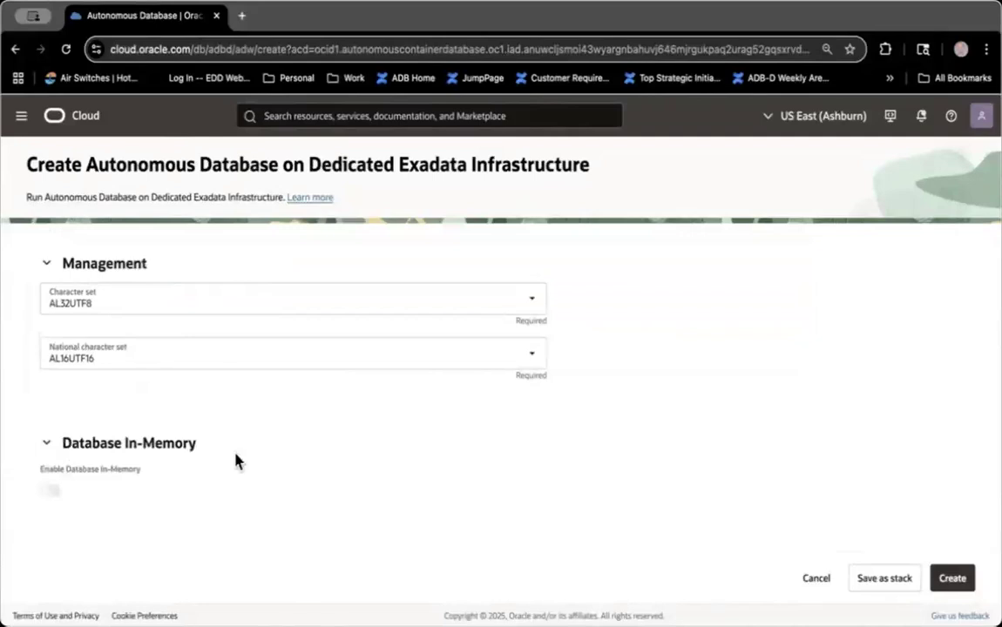
scroll(235, 460, down, 1)
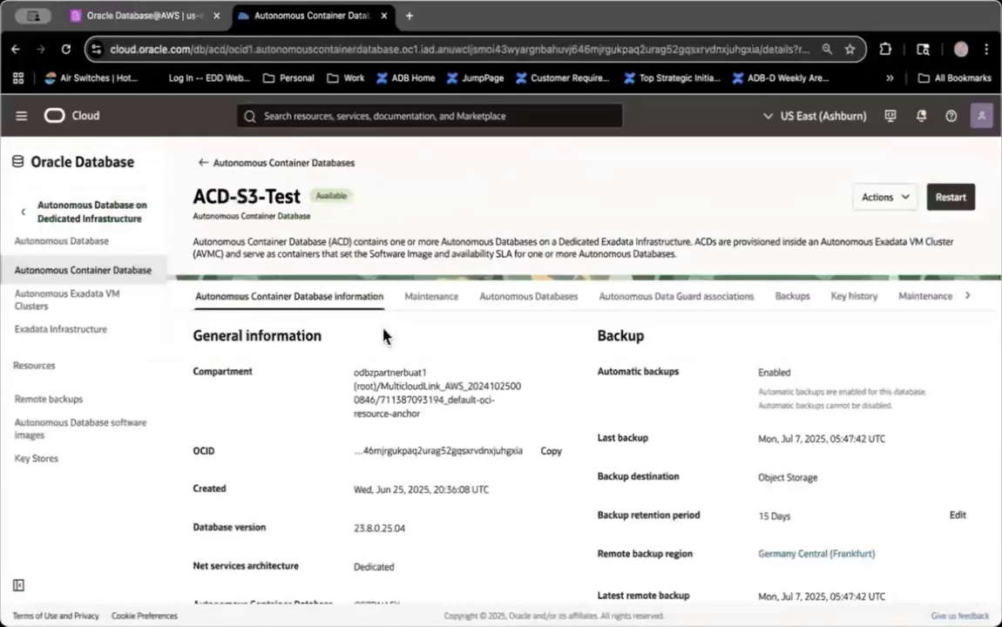
- Open the ADBAWS database from ACD-S3-Test's Autonomous Databases, and examine its tool configuration, backups and additional actions
click(513, 302)
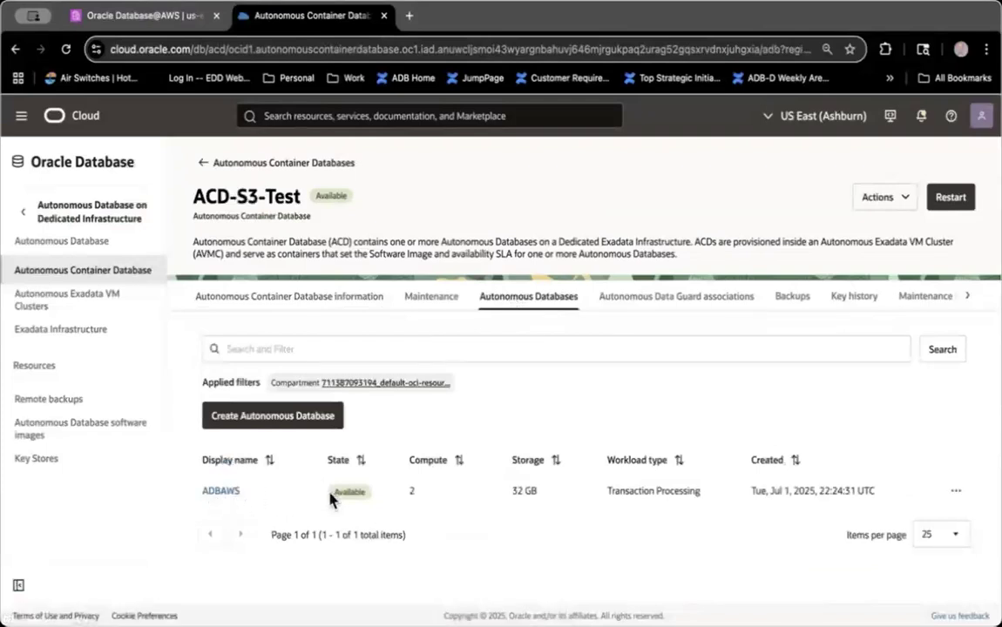
click(225, 493)
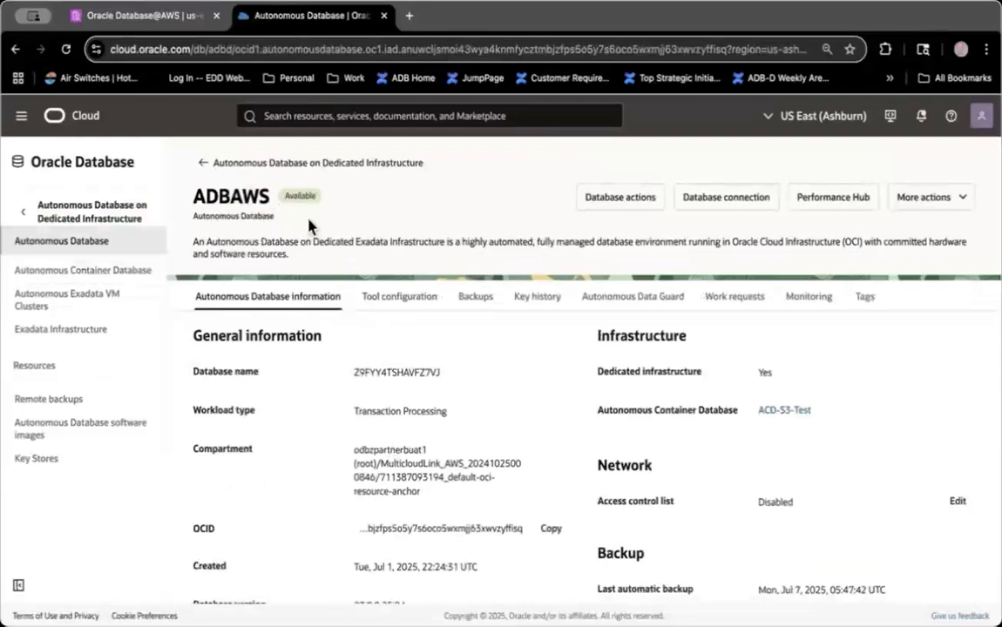
click(400, 301)
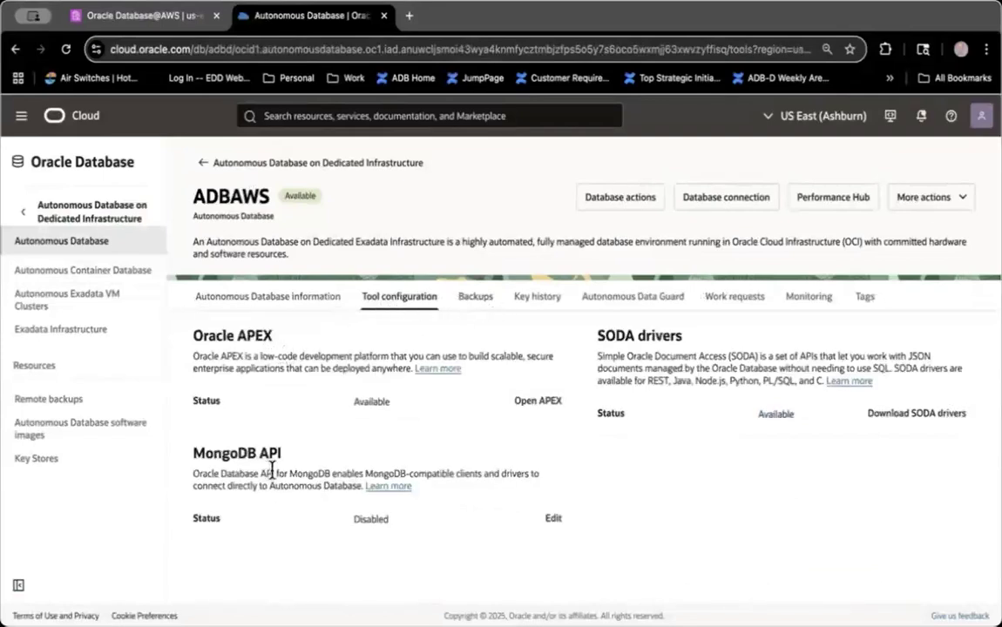
click(475, 300)
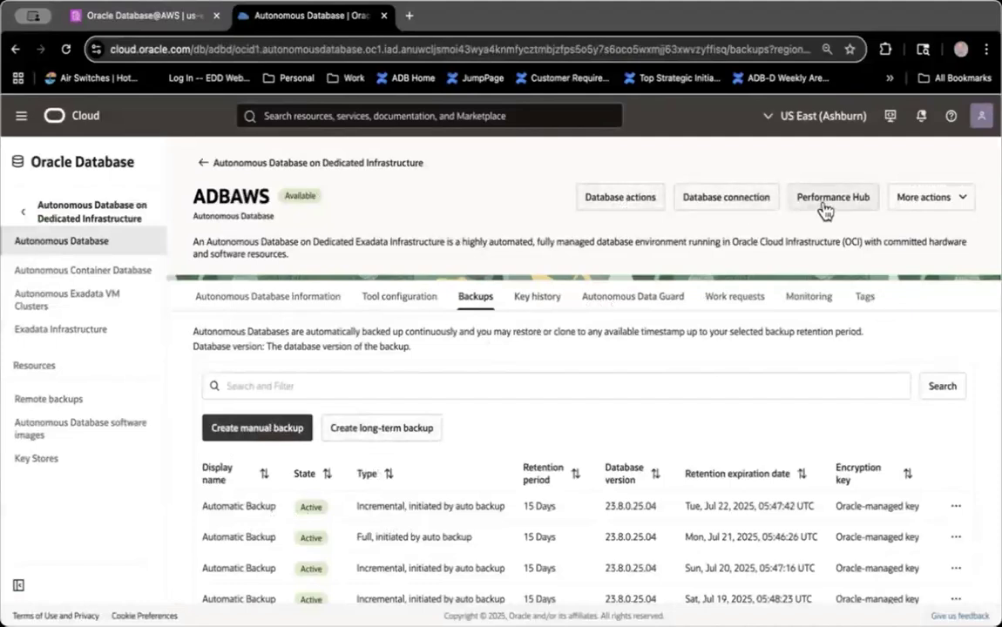
click(965, 199)
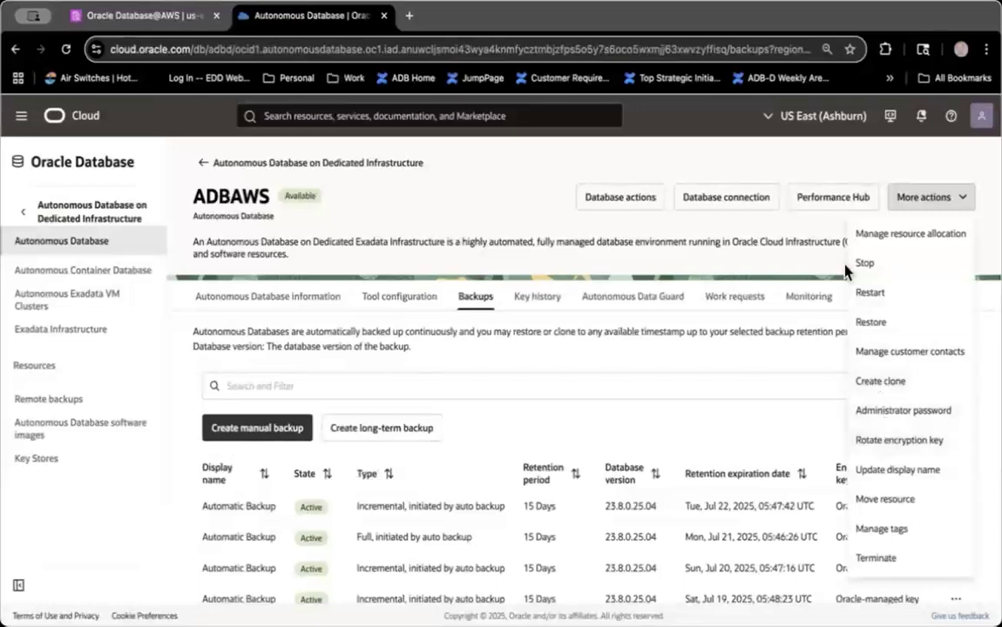
click(410, 215)
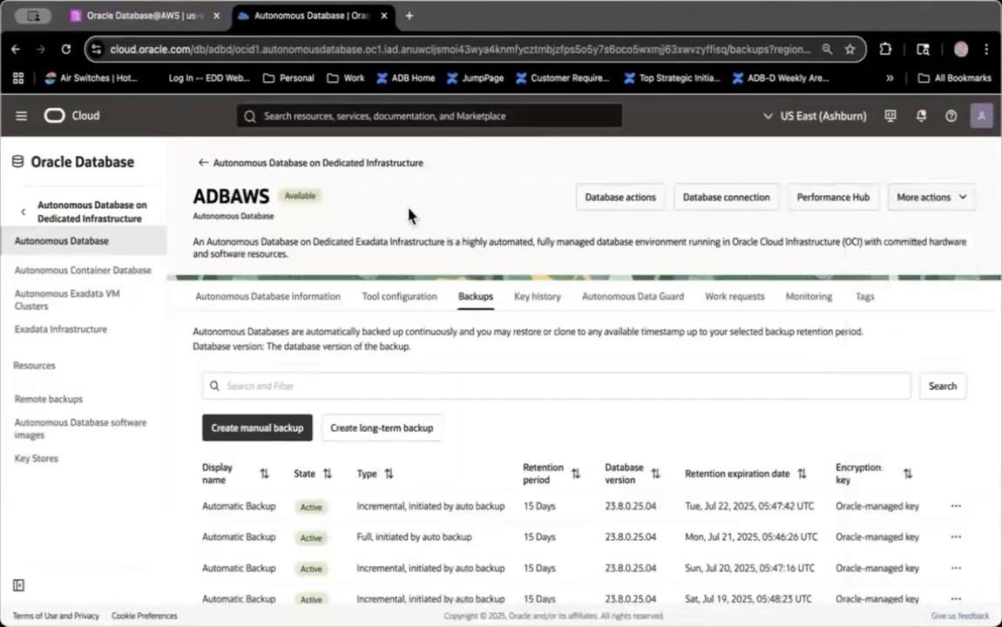